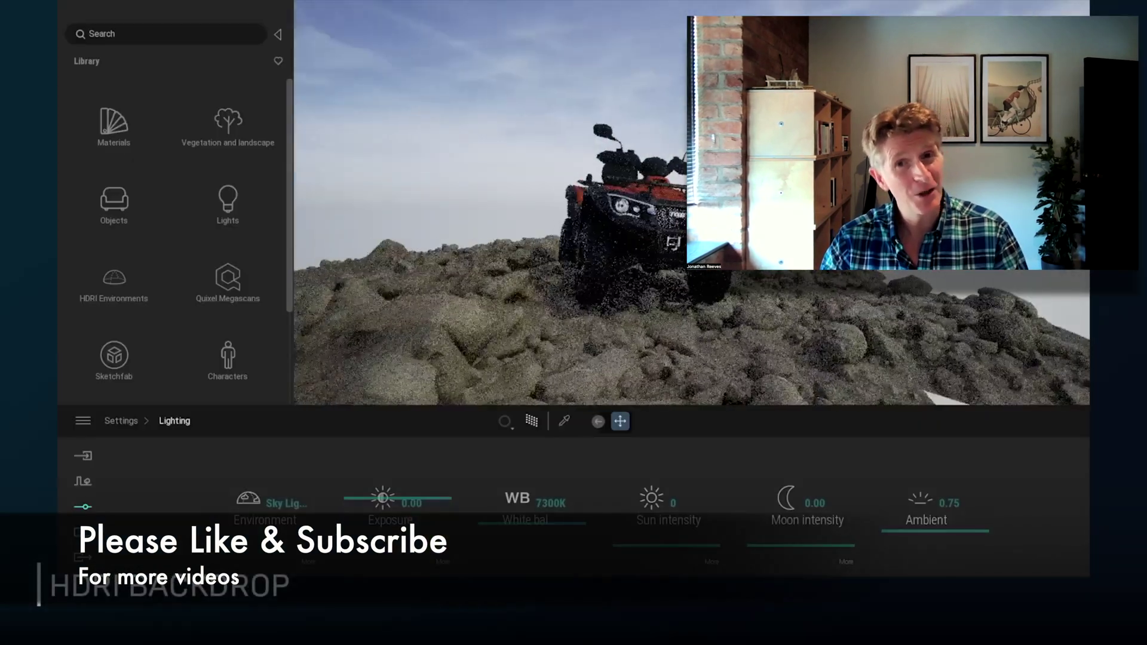
pyautogui.click(299, 502)
pyautogui.click(384, 401)
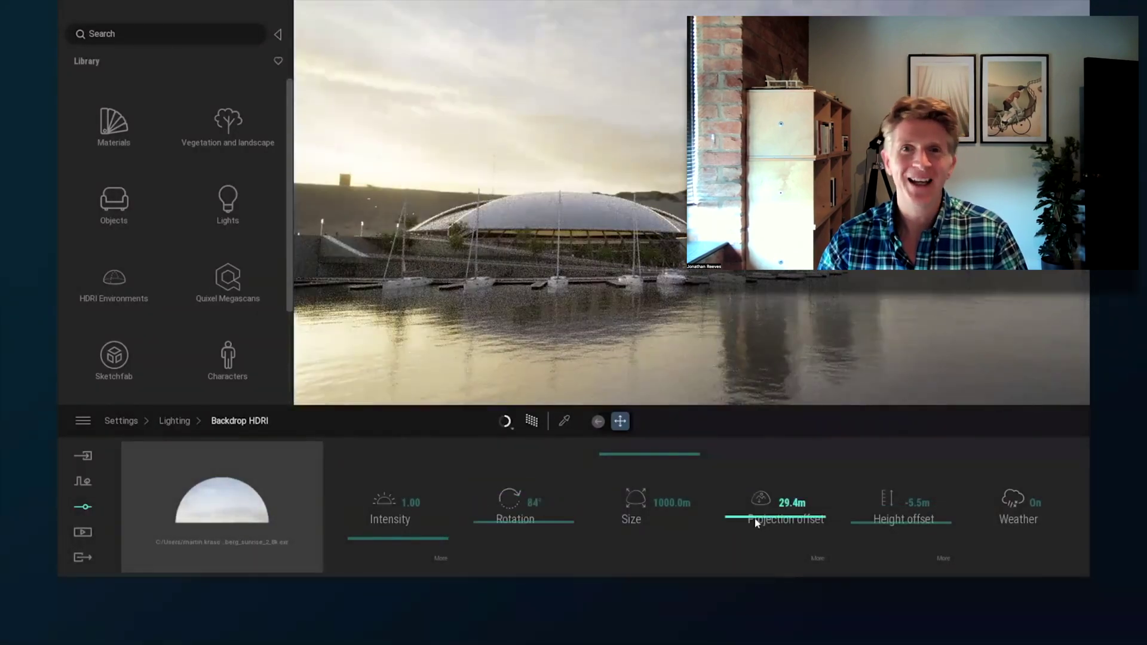
pyautogui.moveTo(794, 541); pyautogui.dragTo(757, 545)
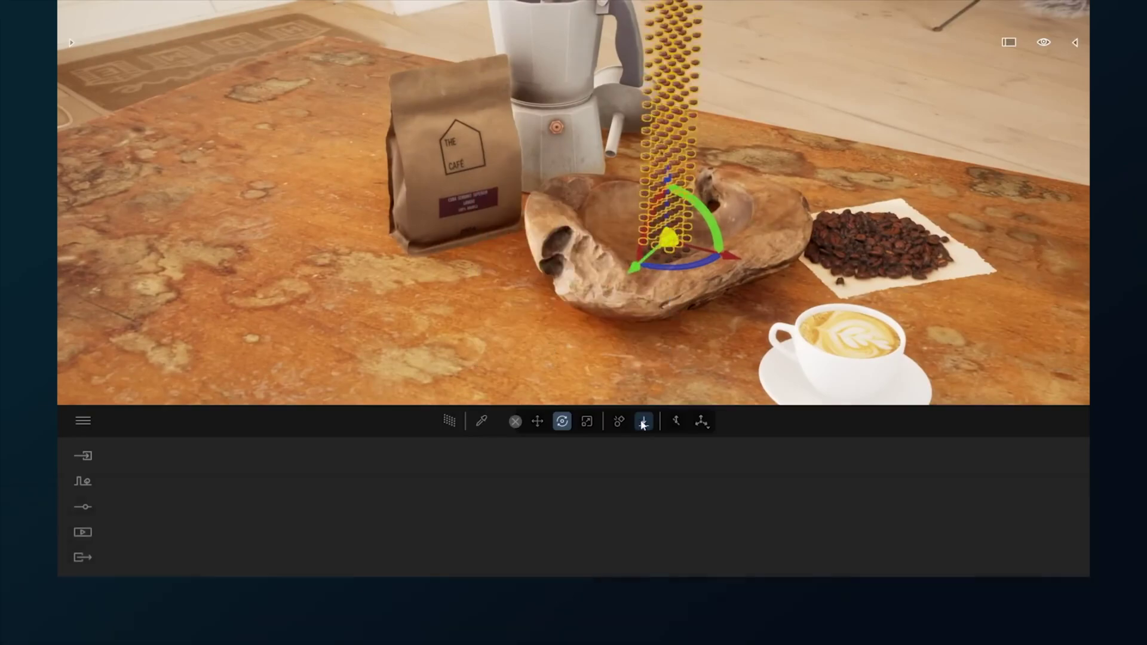
pyautogui.click(643, 423)
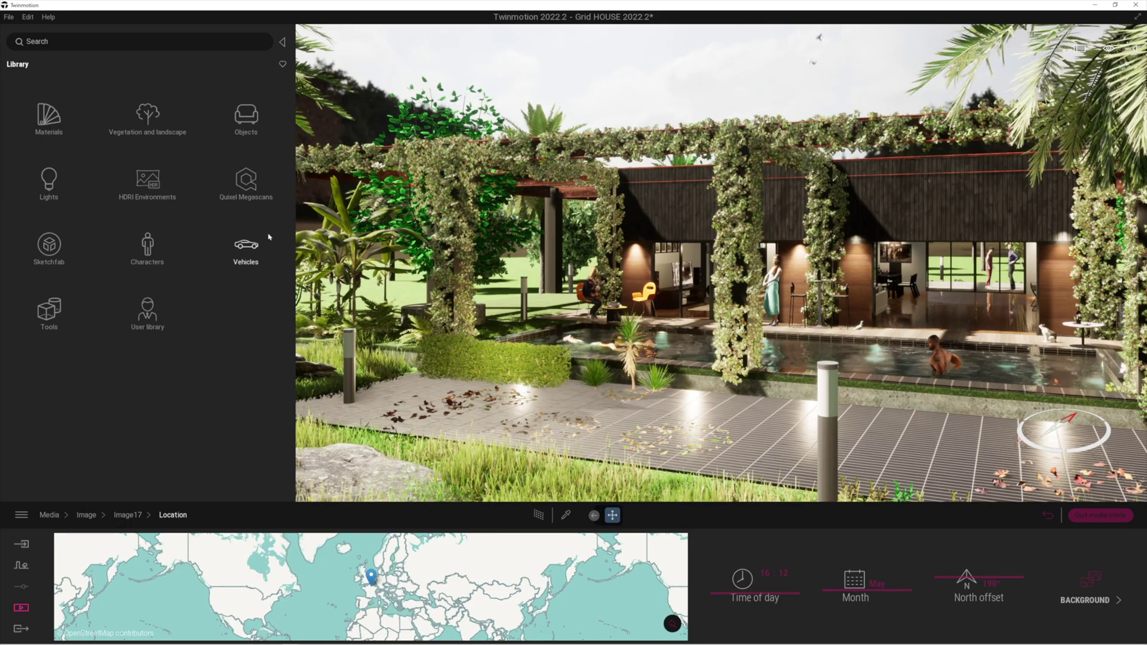
# Place two posed human couples from the Shopping characters on the terrace, one near the hedge and one at its far end
pyautogui.click(147, 249)
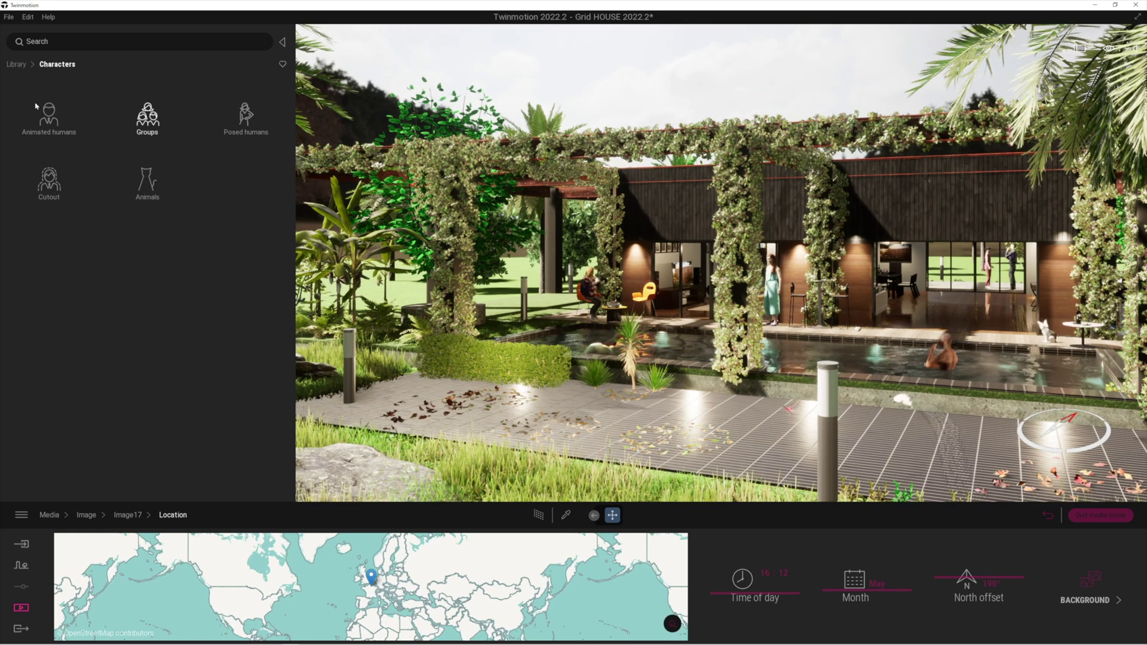
pyautogui.click(243, 135)
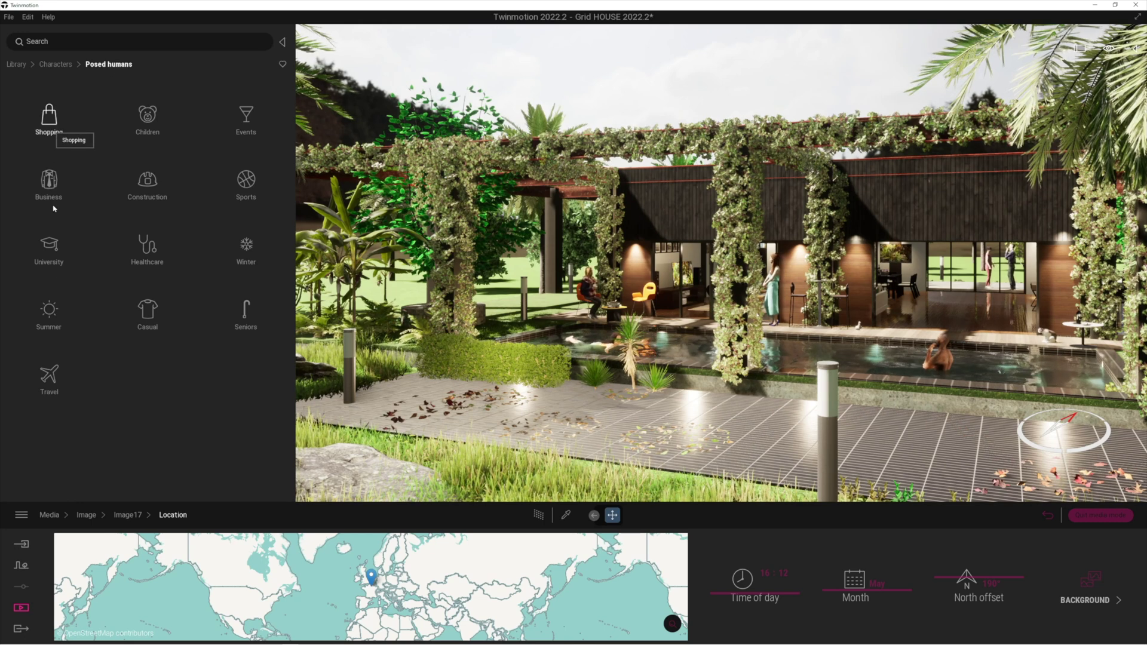
pyautogui.click(53, 126)
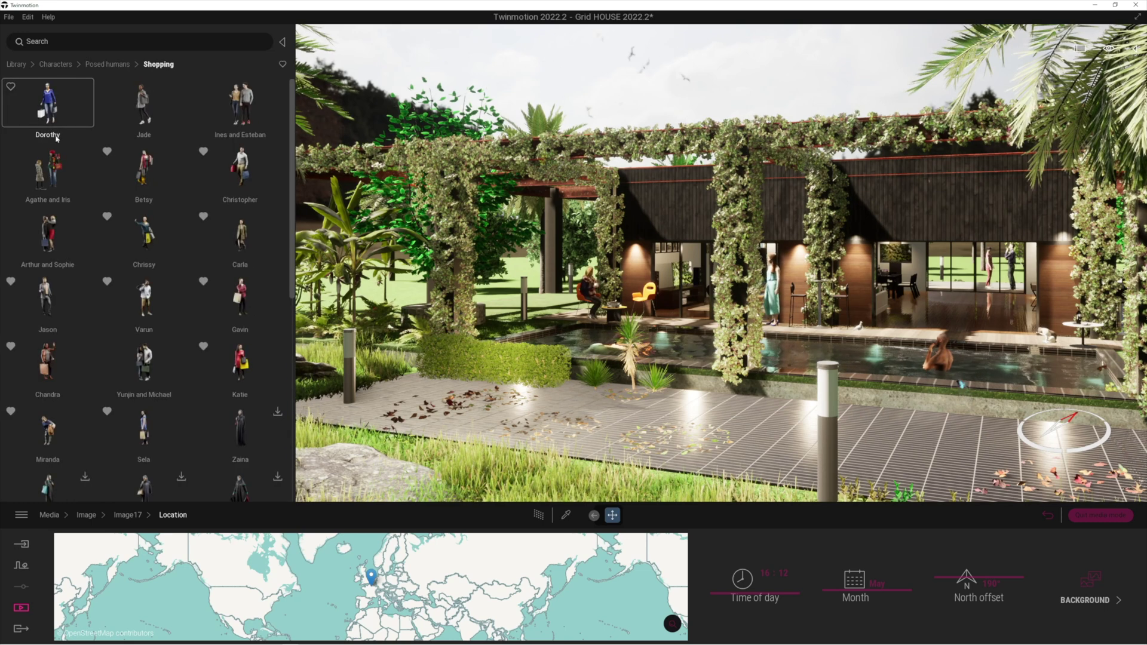
pyautogui.moveTo(49, 232); pyautogui.dragTo(496, 422)
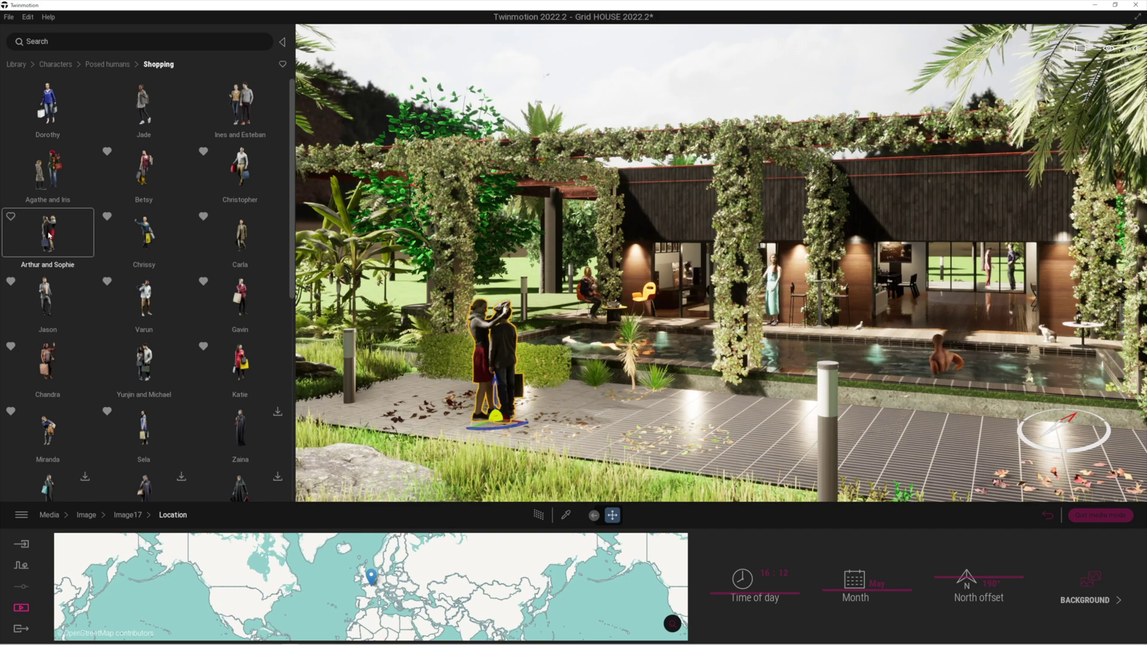
pyautogui.moveTo(49, 236); pyautogui.dragTo(1126, 454)
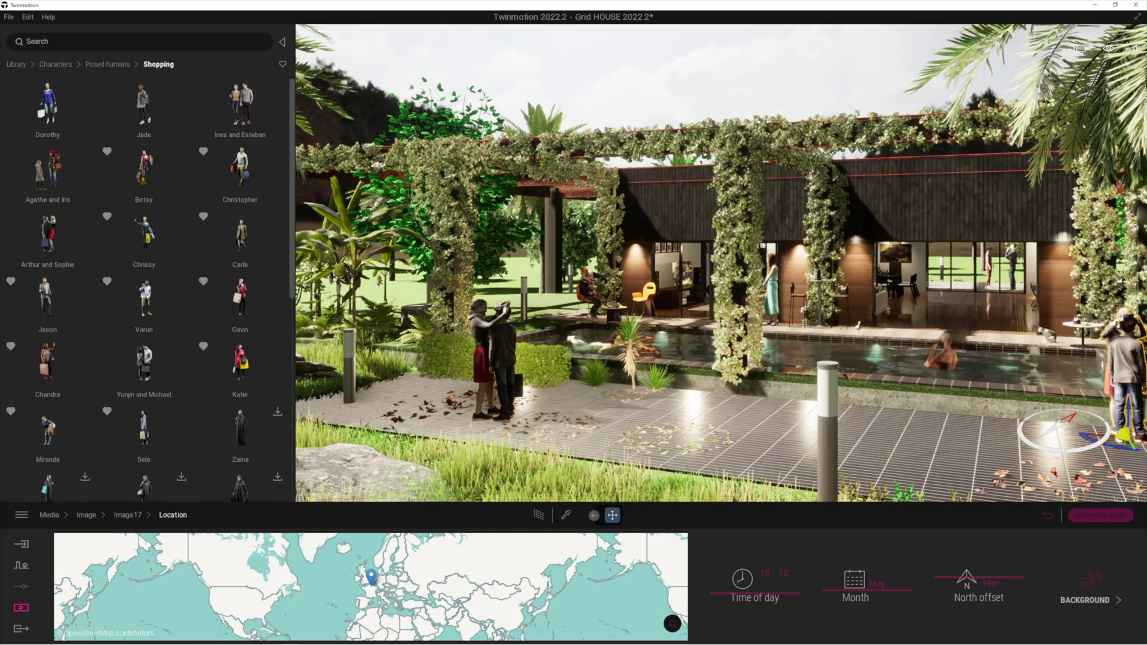
# Filter the library by the Posed tag and place the Valentin and Elena couple with the dog on the terrace beside the pool
pyautogui.click(95, 66)
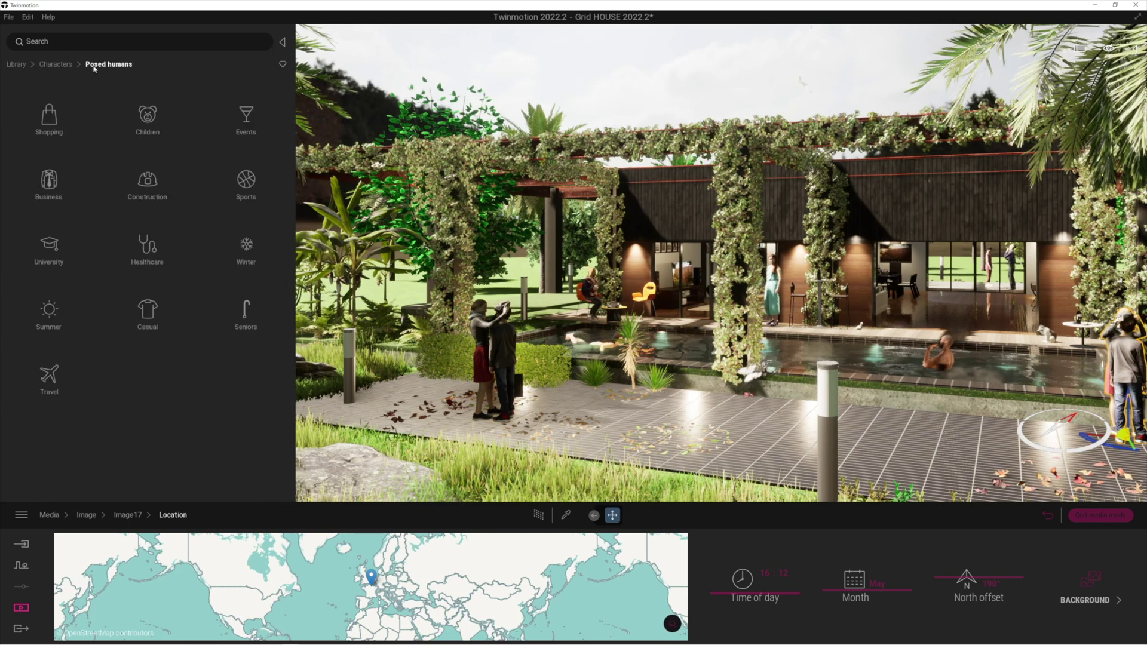
pyautogui.click(61, 42)
pyautogui.write('posed')
pyautogui.press('Return')
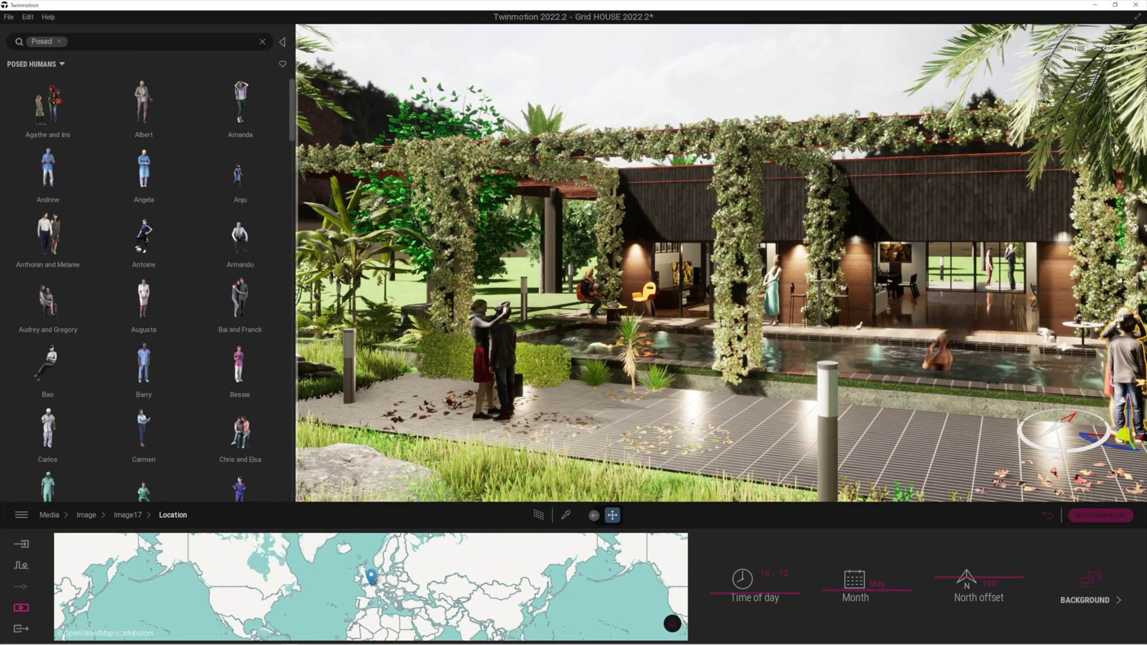
pyautogui.moveTo(294, 124); pyautogui.dragTo(482, 257)
pyautogui.click(340, 256)
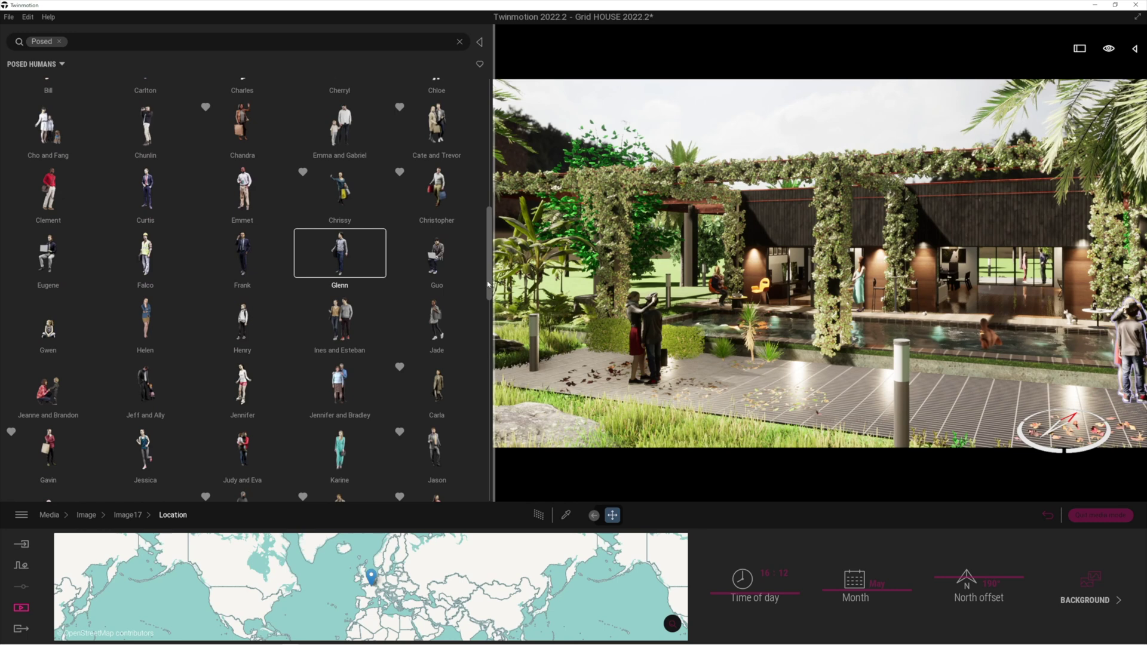
pyautogui.moveTo(488, 285); pyautogui.dragTo(484, 499)
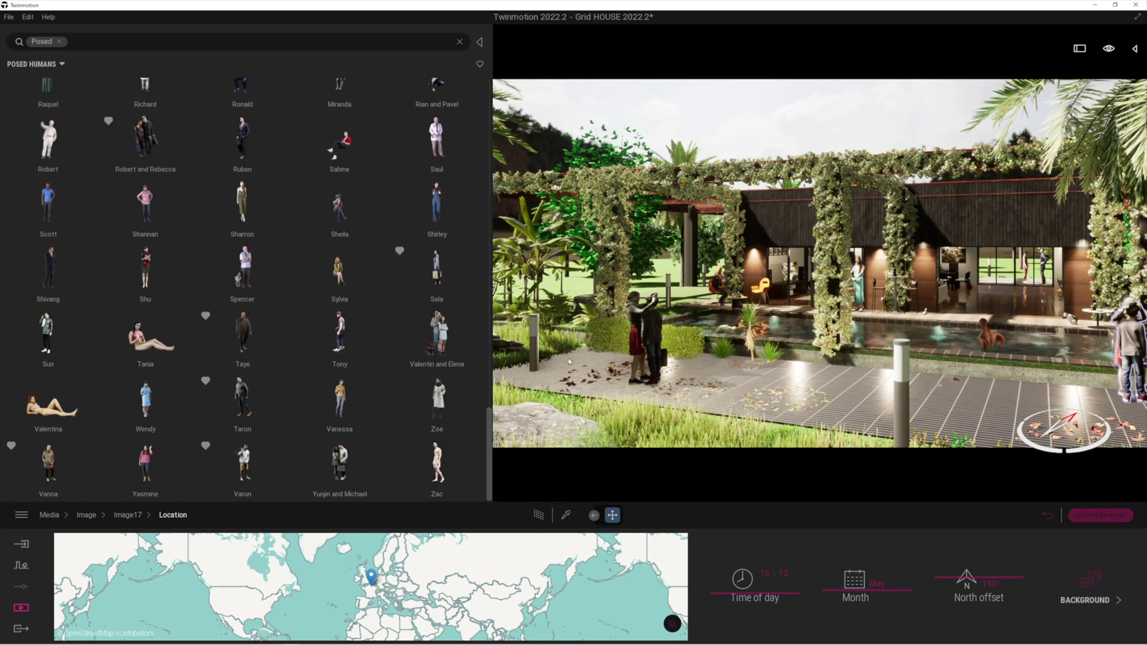
pyautogui.moveTo(442, 338); pyautogui.dragTo(793, 382)
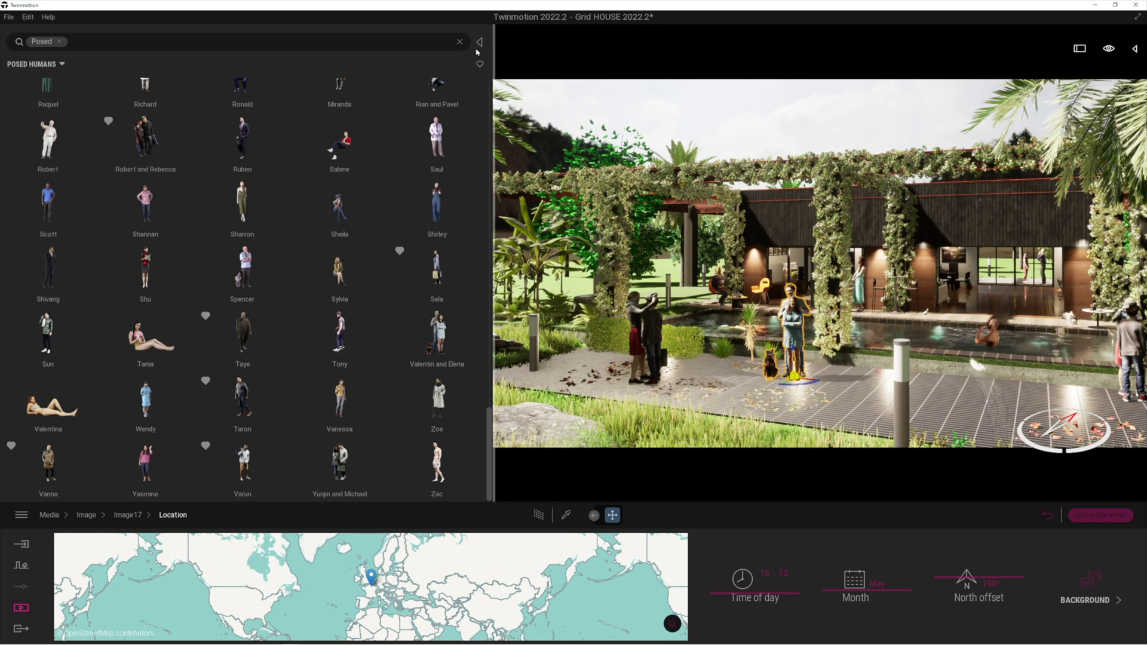
# Clear the Posed search filter and open the Animated humans category of the Characters library
pyautogui.moveTo(478, 52); pyautogui.dragTo(197, 57)
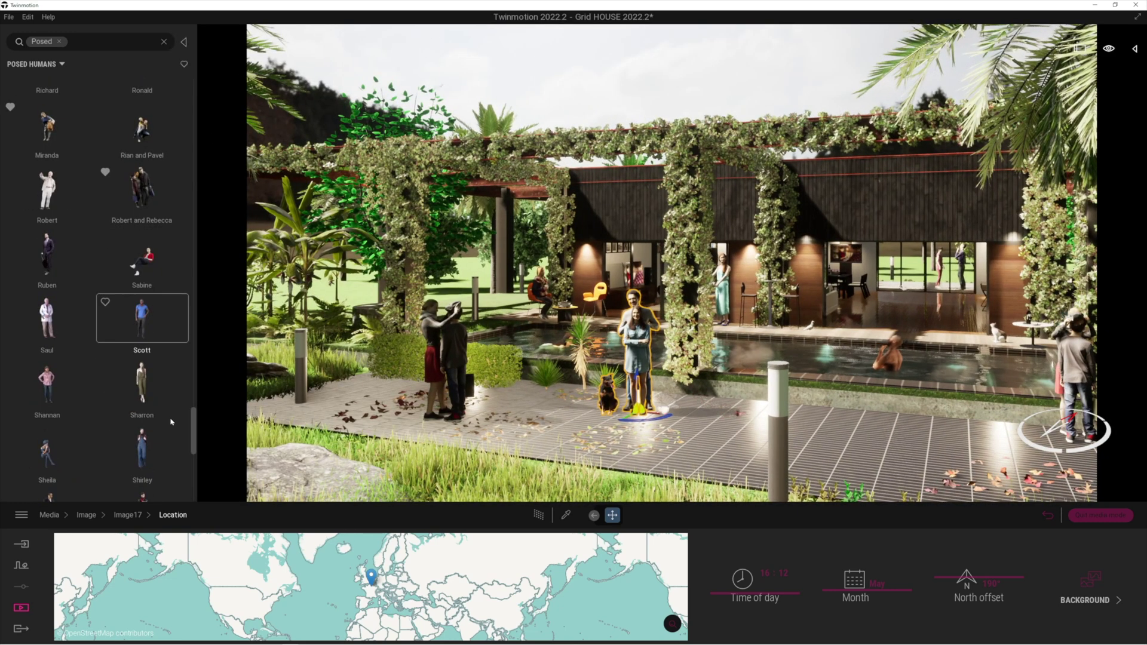
pyautogui.moveTo(192, 423); pyautogui.dragTo(183, 45)
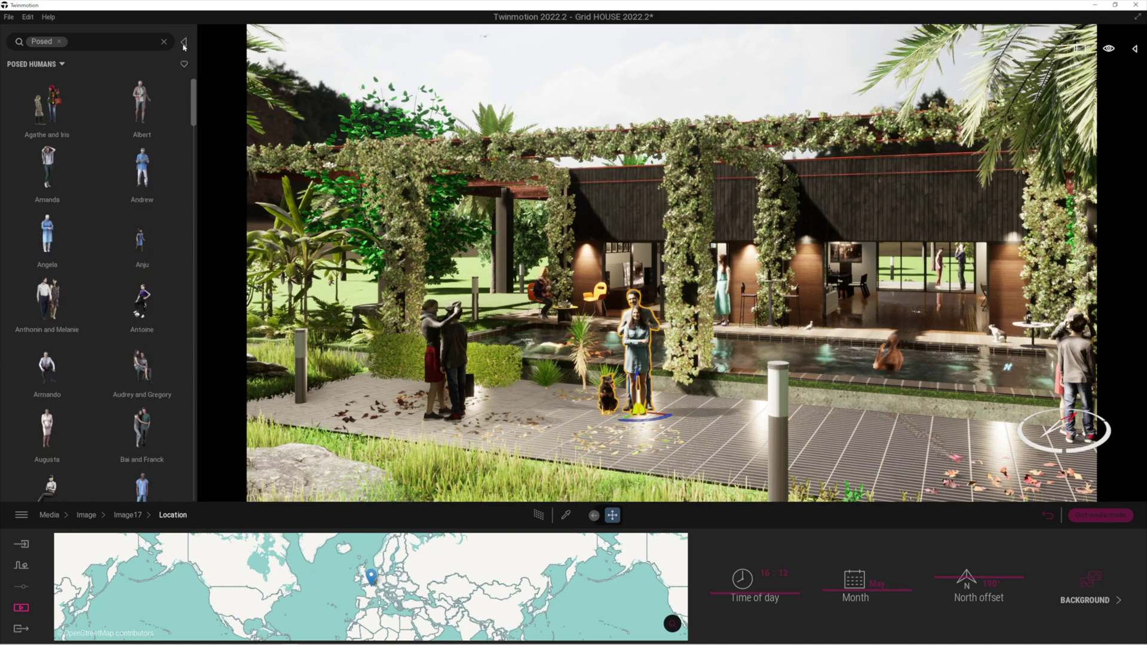
pyautogui.click(59, 41)
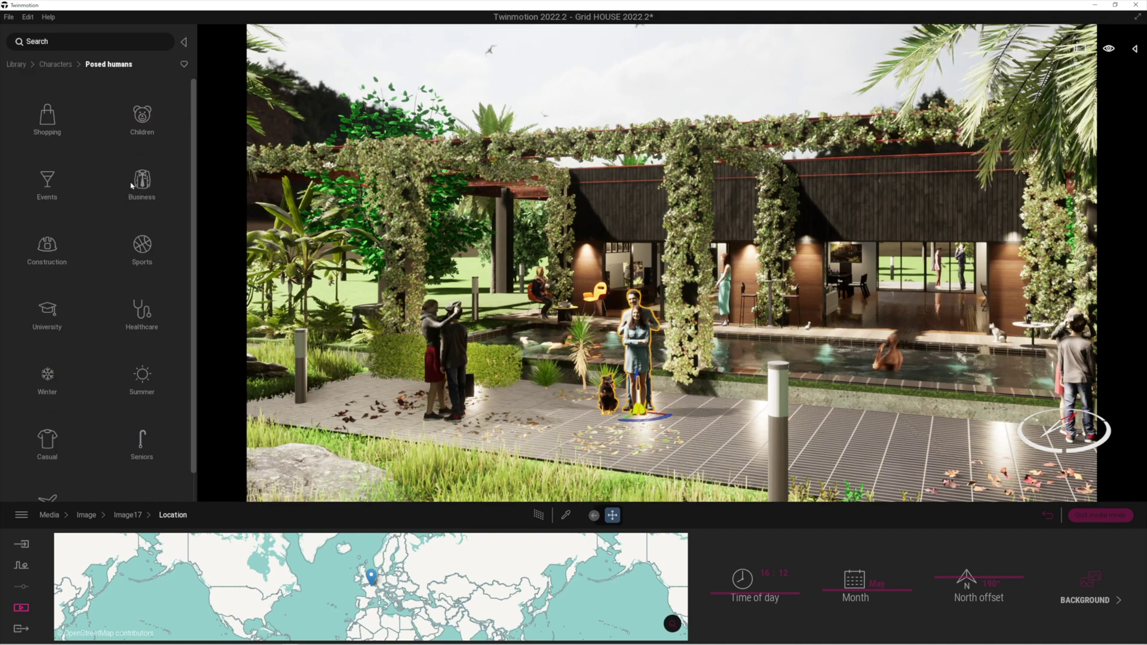
pyautogui.click(11, 67)
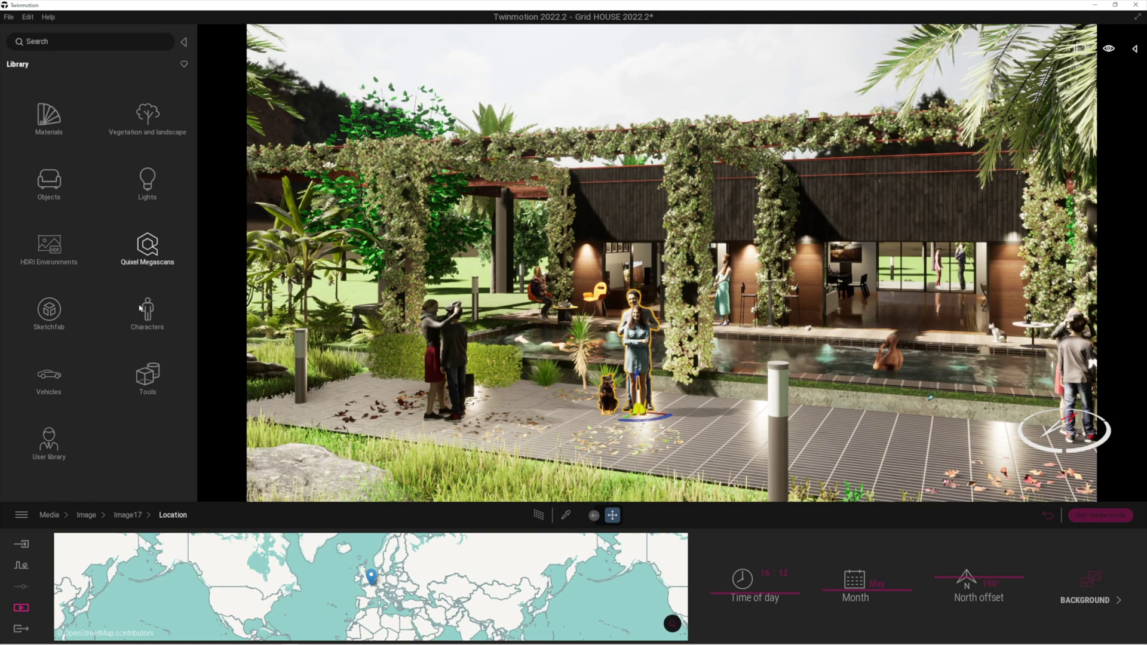
pyautogui.click(55, 117)
pyautogui.click(53, 118)
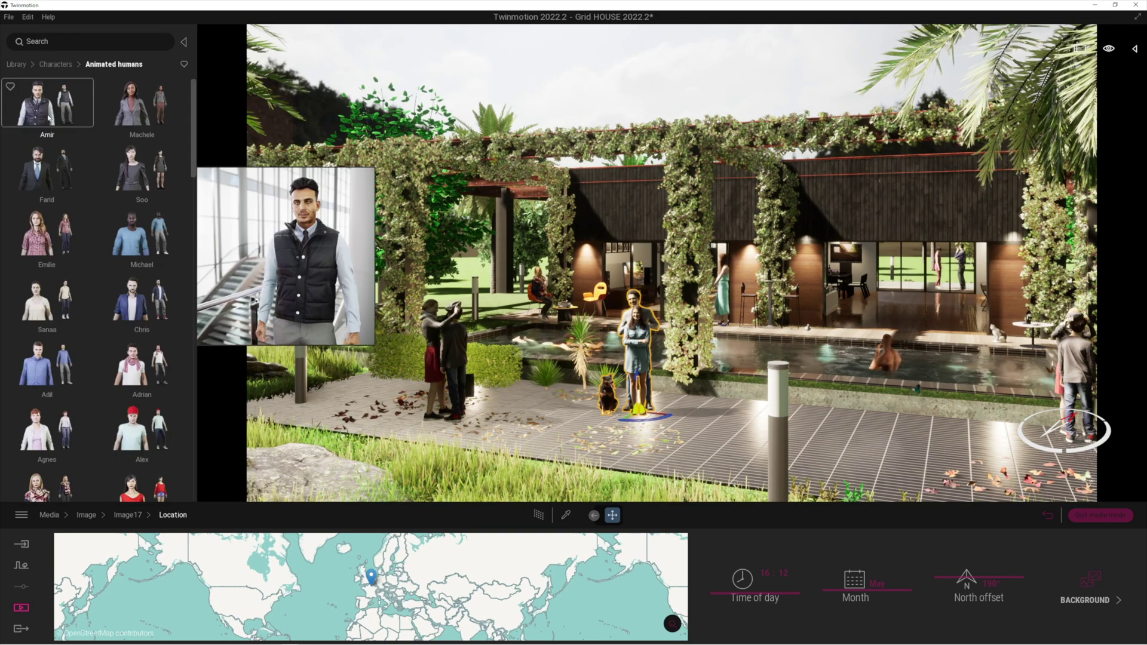
# Place the Betty Worker animated human on the terrace next to the bollard light
pyautogui.scroll(-7, 169, 273)
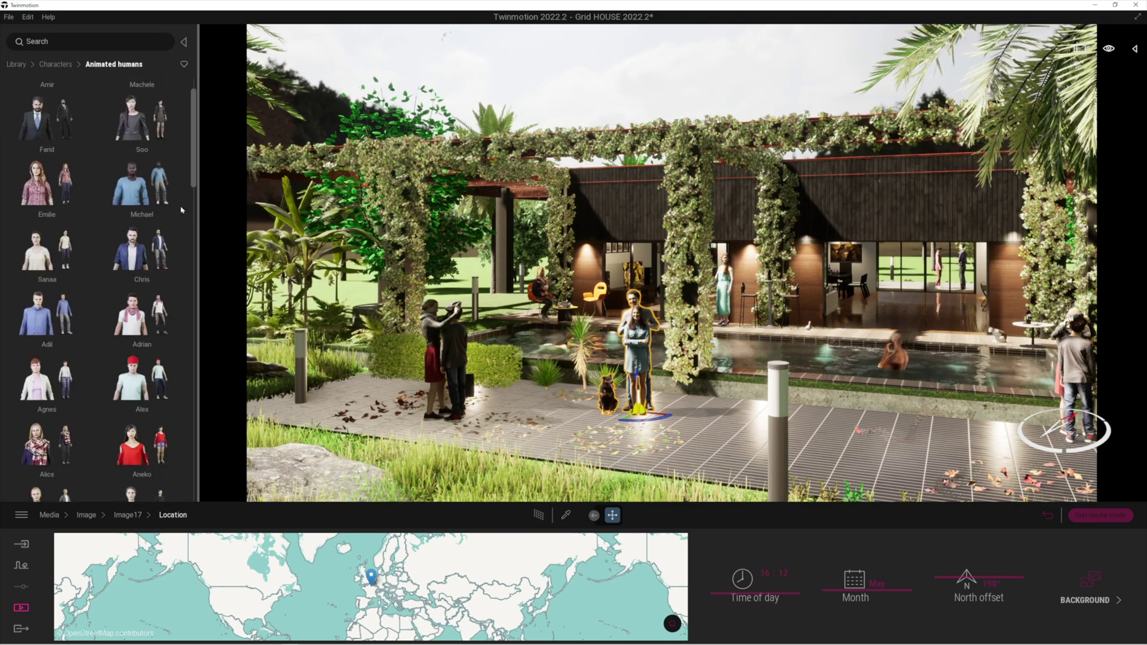
pyautogui.scroll(-10, 169, 273)
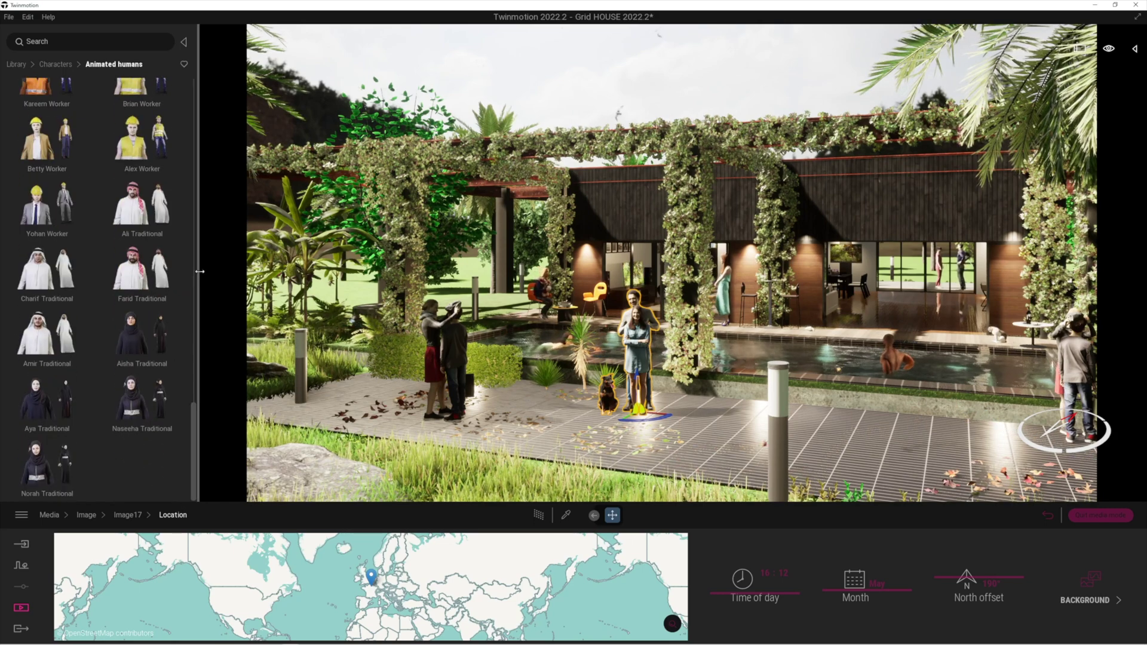
pyautogui.moveTo(199, 270); pyautogui.dragTo(295, 270)
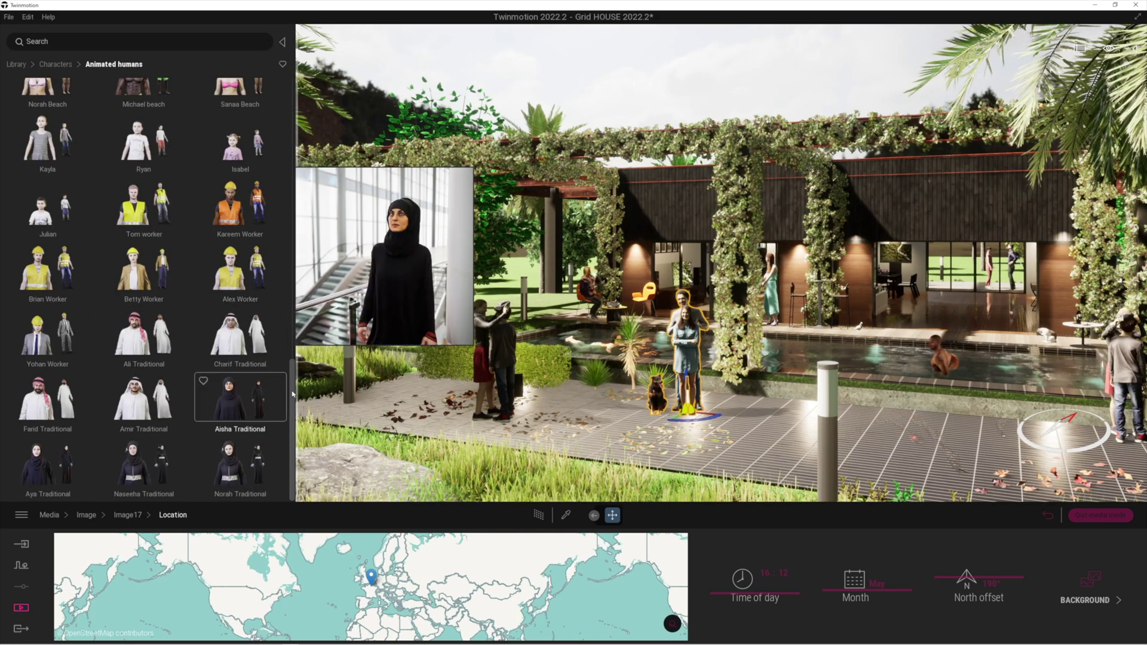
pyautogui.moveTo(144, 274); pyautogui.dragTo(795, 445)
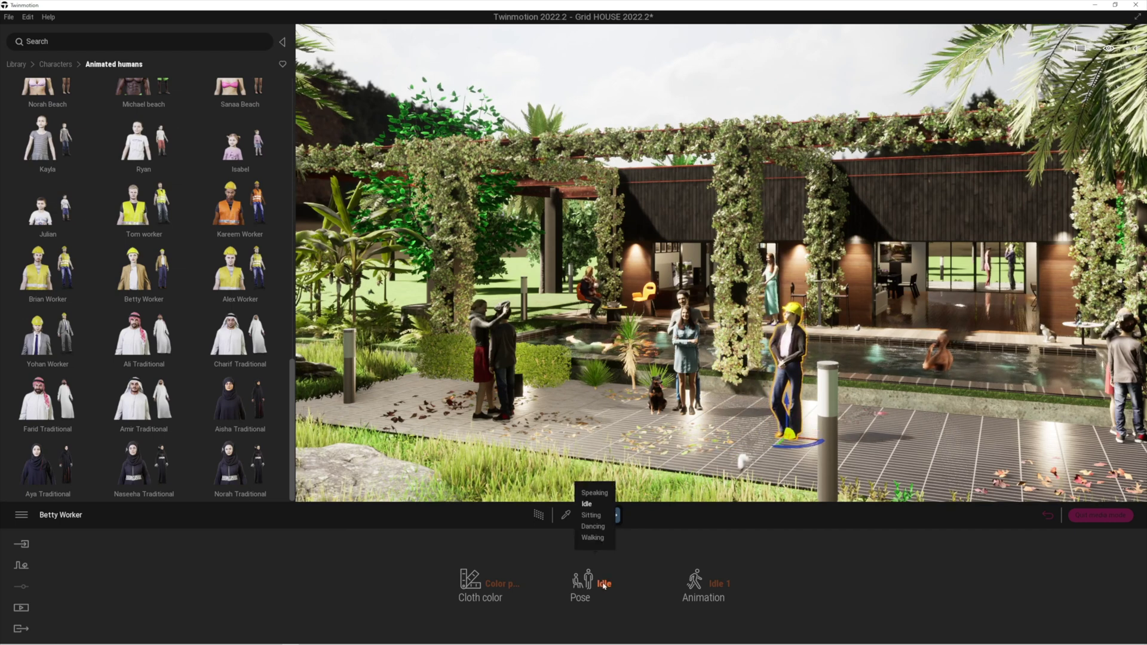
# Give the worker a Sitting pose, try the Sitting 5 and Sitting 1 animations, and delete her from the scene
pyautogui.click(592, 515)
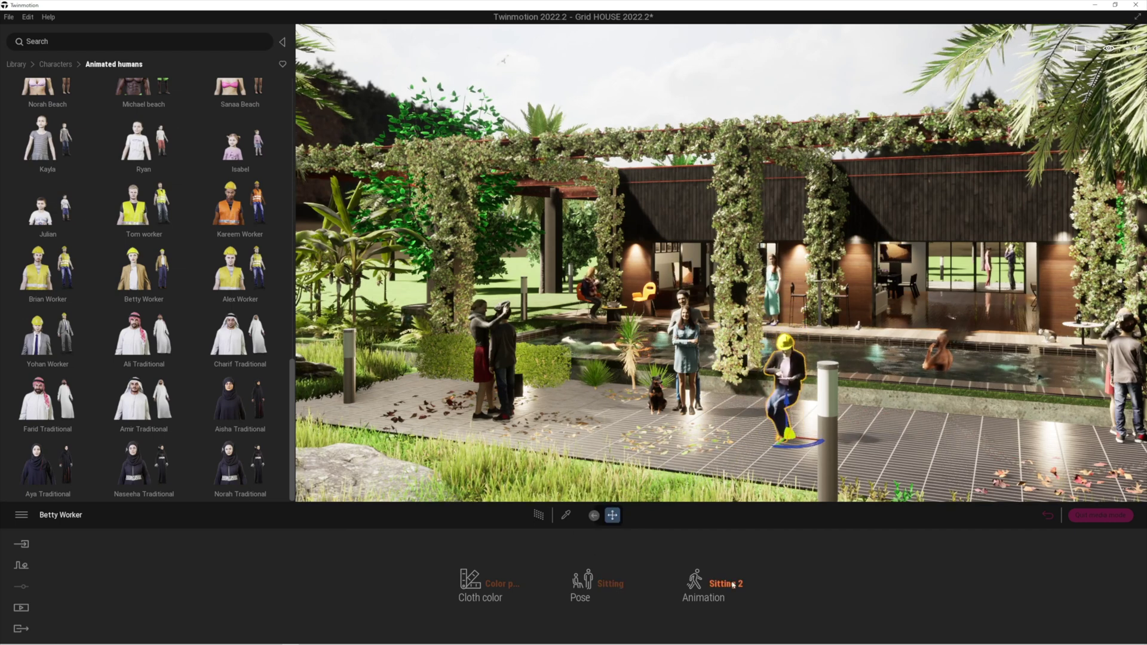
pyautogui.click(732, 584)
pyautogui.click(705, 527)
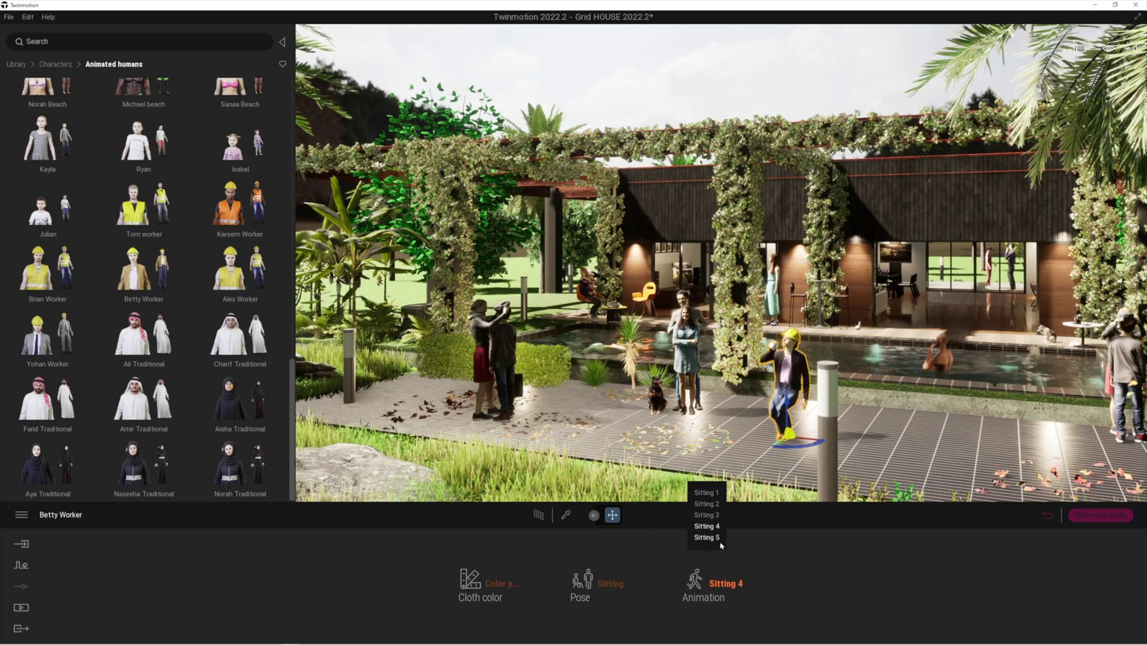
pyautogui.click(708, 492)
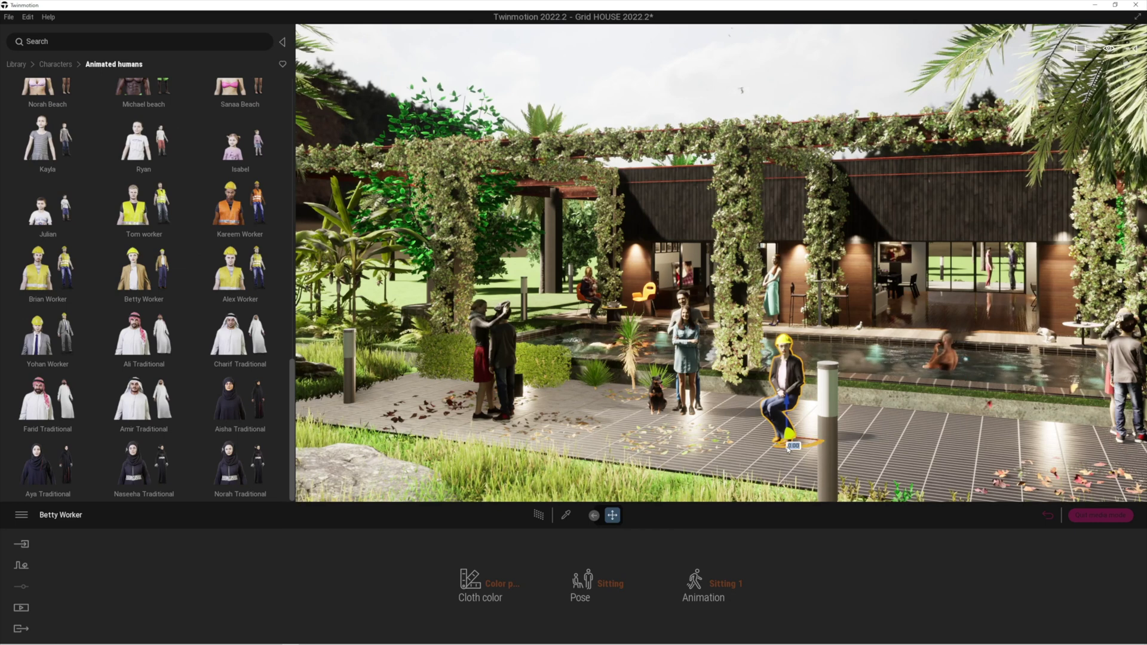
pyautogui.press('Delete')
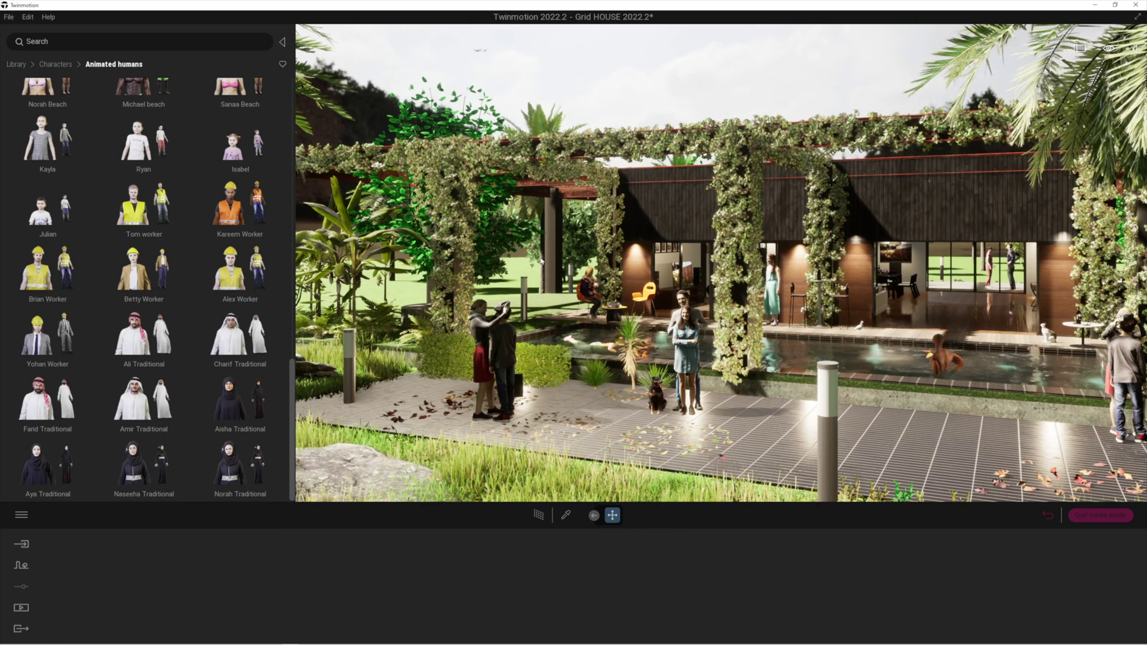
# Hide the library and preview the terrace scene with the Path Tracer, including a close view of the couple with the dog
pyautogui.click(282, 41)
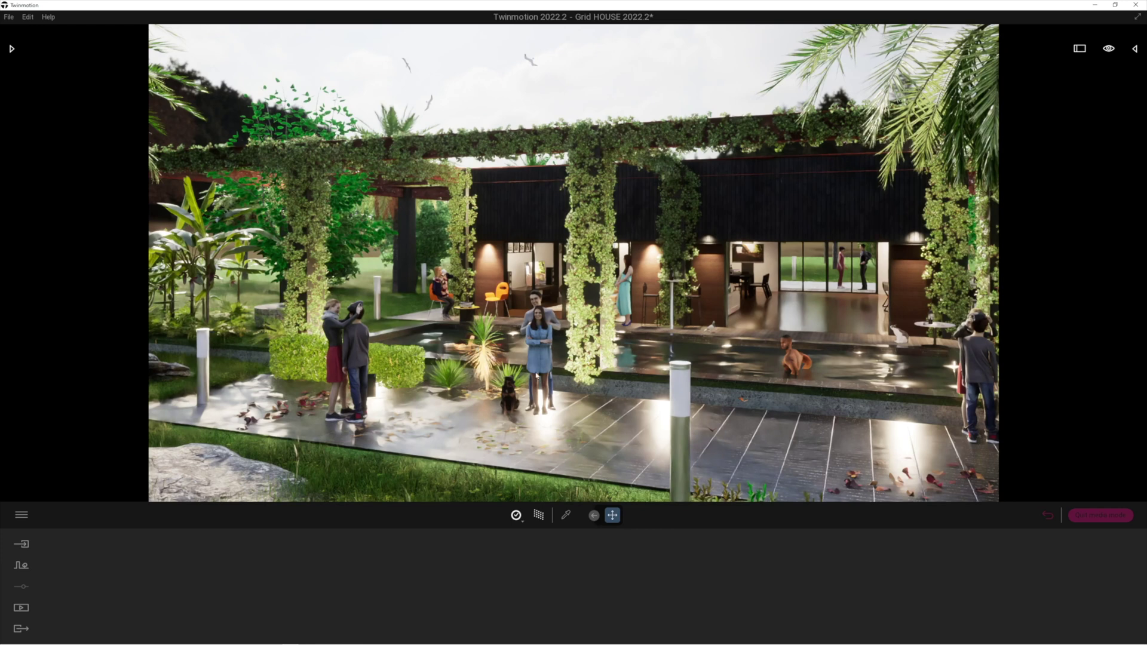
pyautogui.press('r')
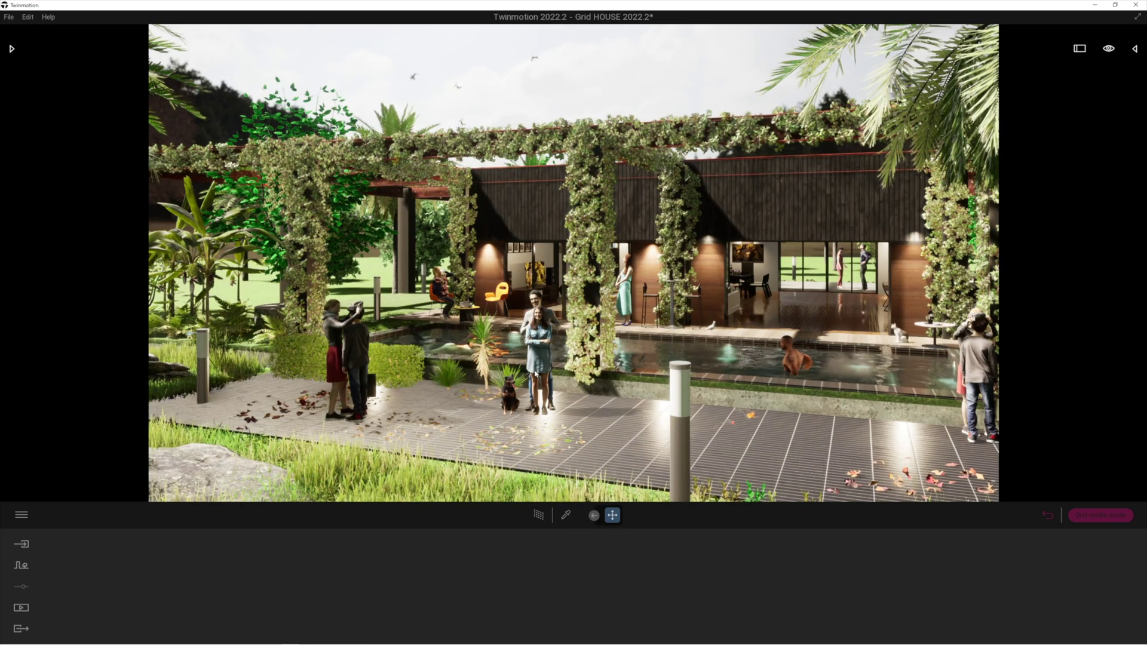
pyautogui.scroll(3, 534, 373)
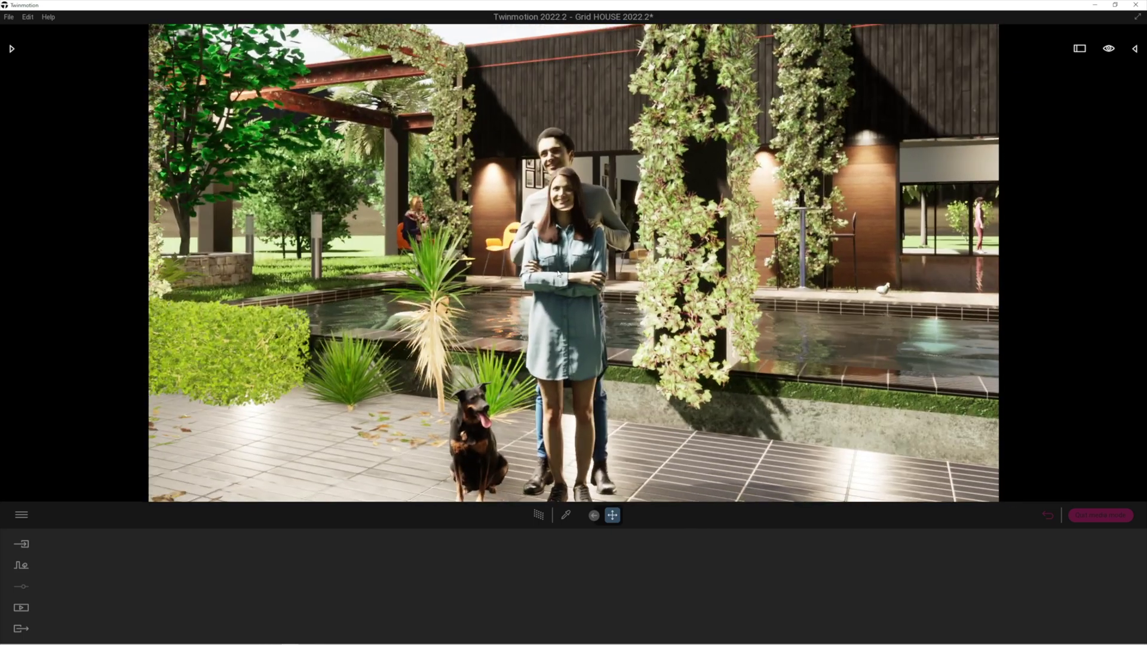
pyautogui.click(541, 514)
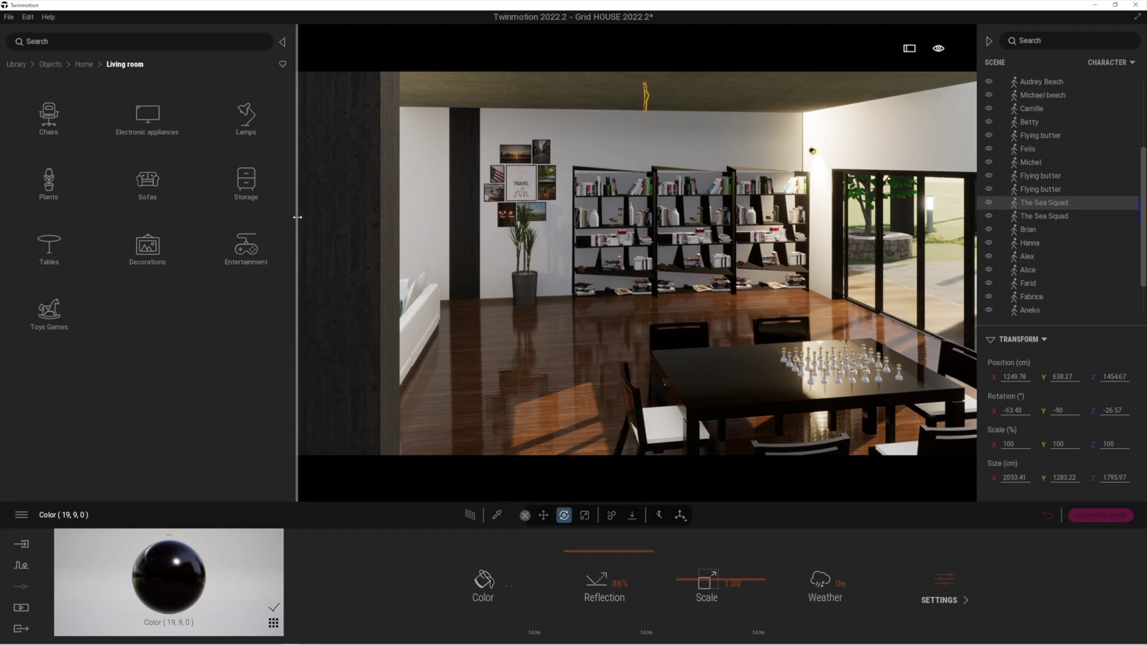
# Place the Toy MX1 blocks and the block set listed beside them from Toys Games on the dining table near the chess set
pyautogui.moveTo(297, 217); pyautogui.dragTo(223, 221)
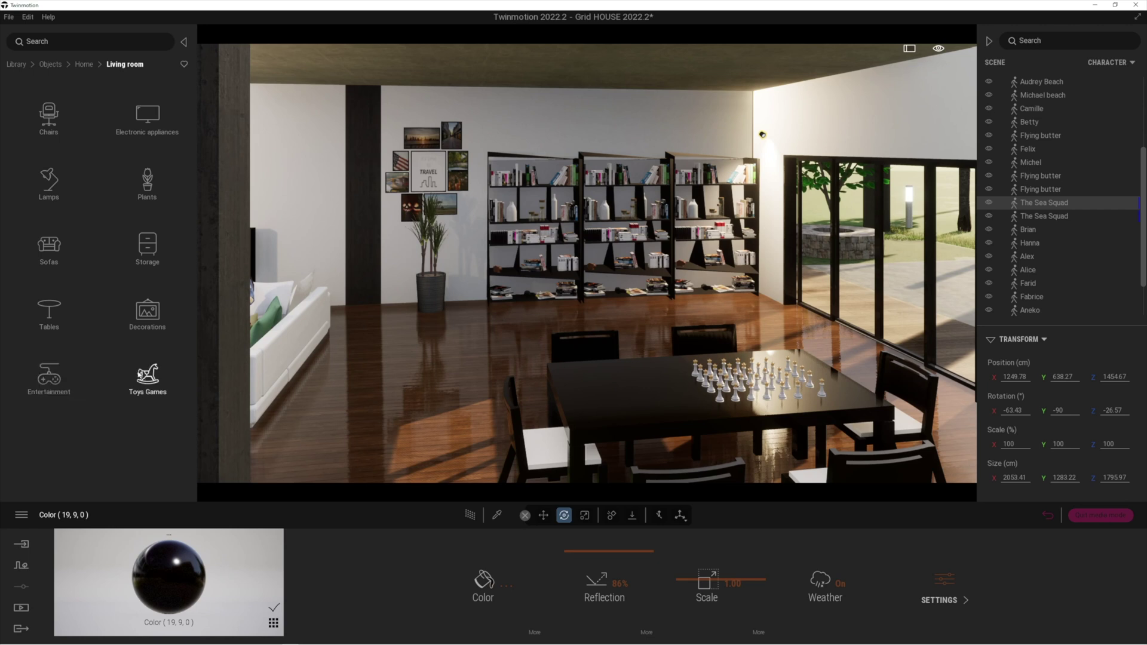
pyautogui.click(150, 375)
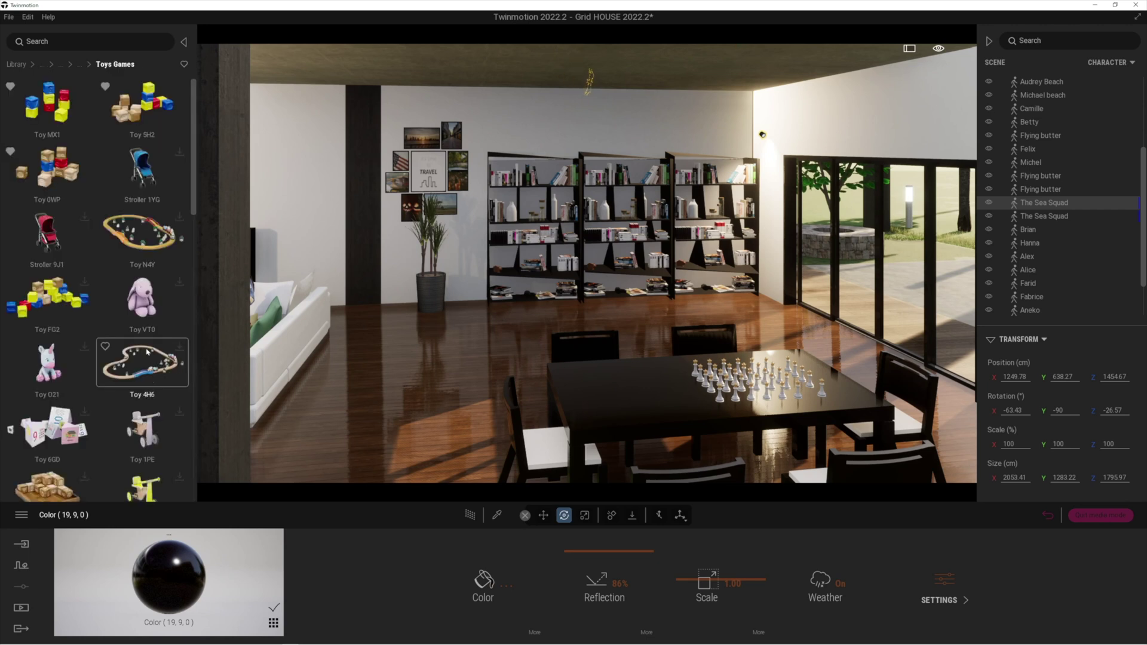
pyautogui.moveTo(47, 104); pyautogui.dragTo(601, 395)
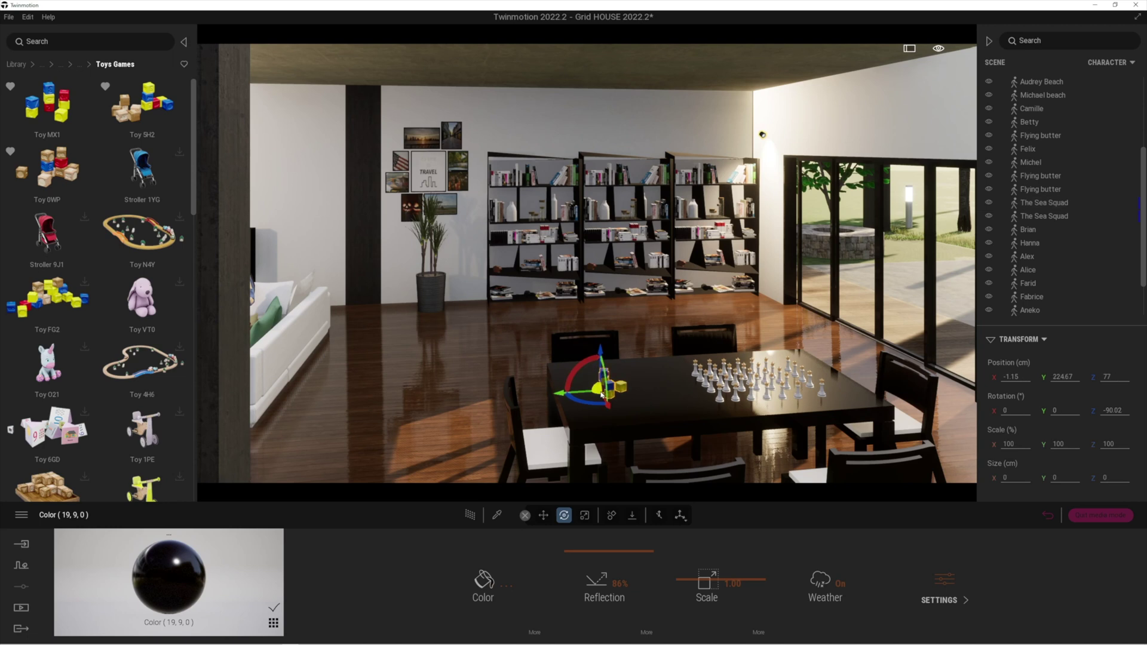
pyautogui.moveTo(147, 108); pyautogui.dragTo(660, 394)
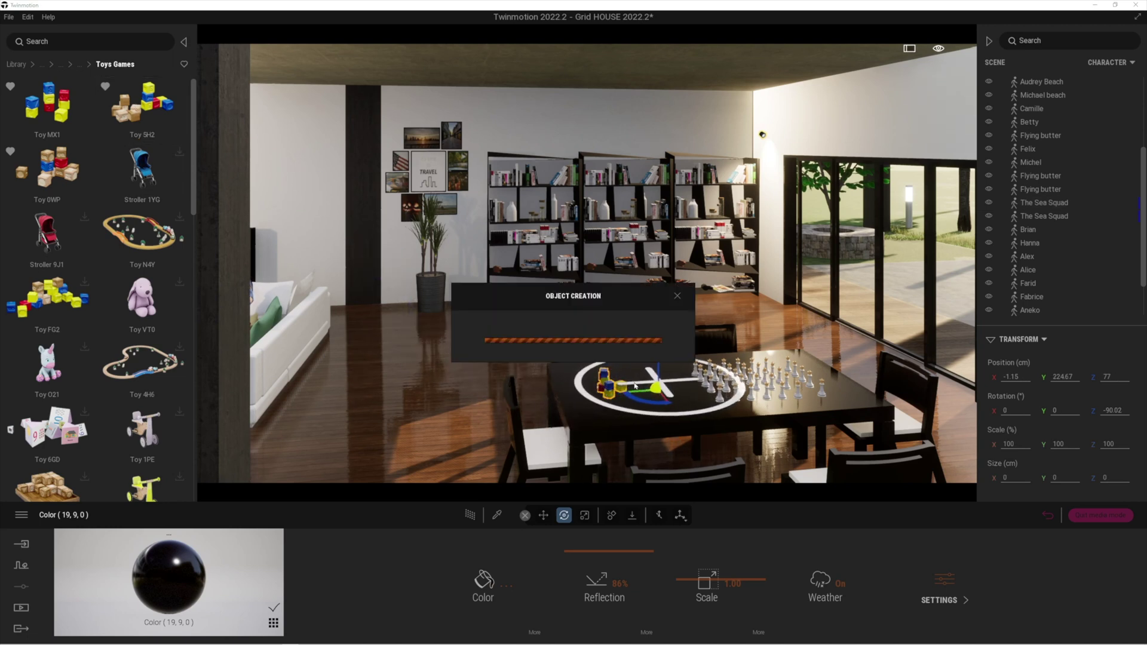
# Show only the favourite toys and place the Toy EEQ play mat on the living room floor near the sofa
pyautogui.click(184, 64)
pyautogui.moveTo(147, 170); pyautogui.dragTo(413, 354)
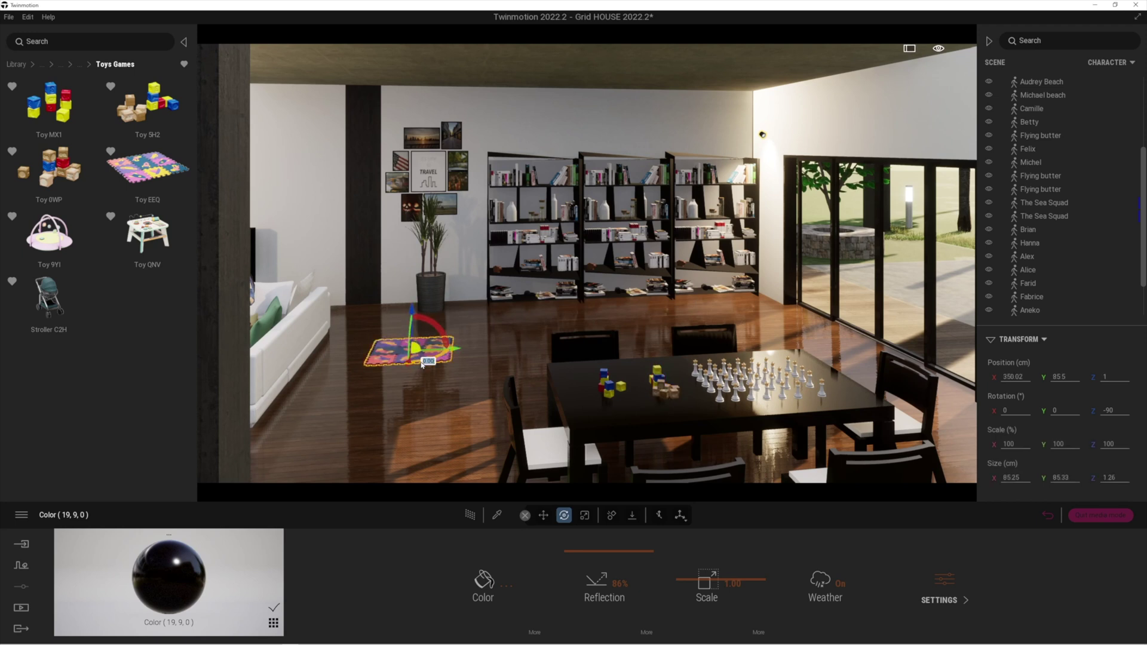
# Place Stroller C2H beside the play mat in the living room and turn it to a Z rotation of 179°
pyautogui.moveTo(421, 365); pyautogui.dragTo(380, 357)
pyautogui.moveTo(51, 300); pyautogui.dragTo(361, 413)
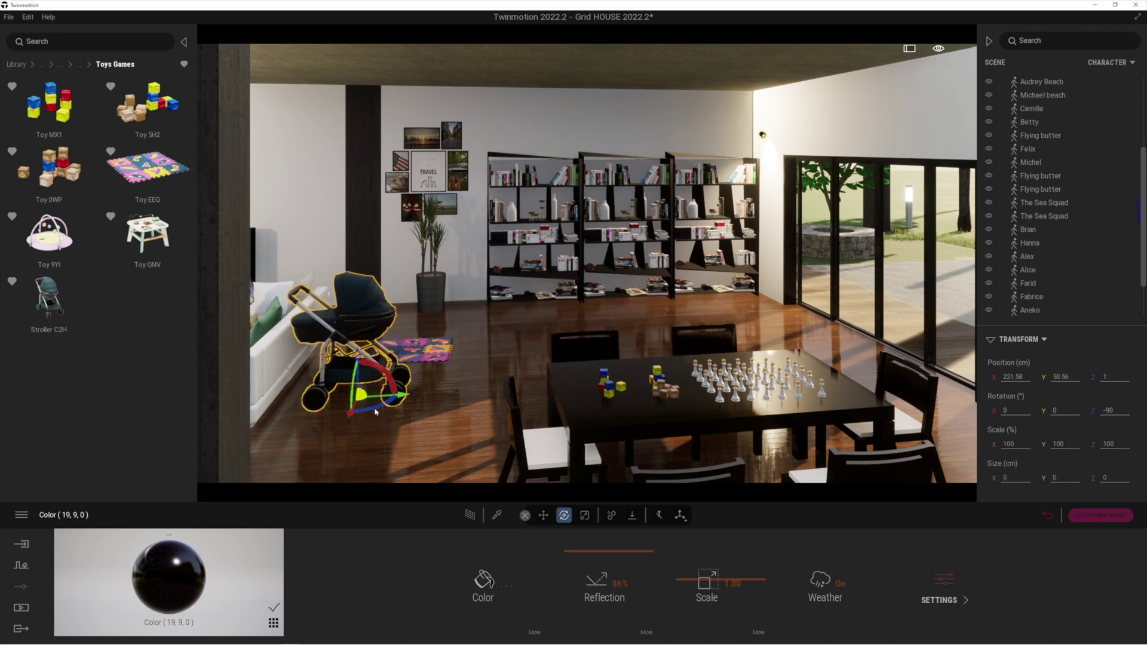
pyautogui.moveTo(360, 412); pyautogui.dragTo(418, 407)
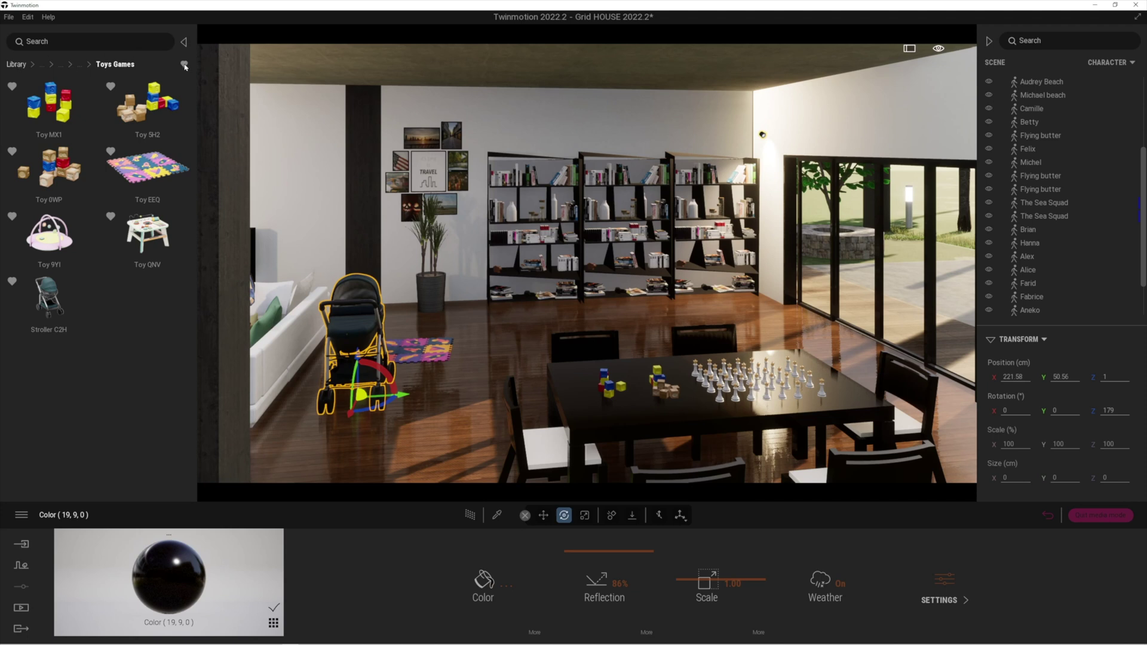
# Open the Tables category of the Home Backyard objects in the library and bring the terrace into view
pyautogui.click(16, 63)
pyautogui.click(49, 185)
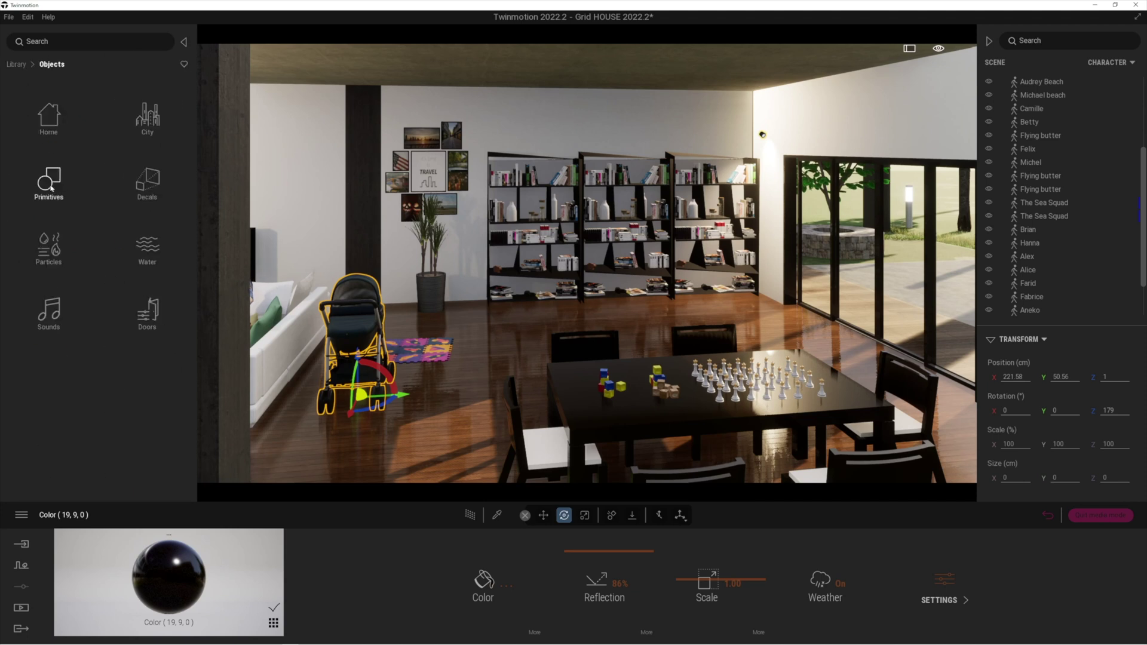
pyautogui.click(47, 116)
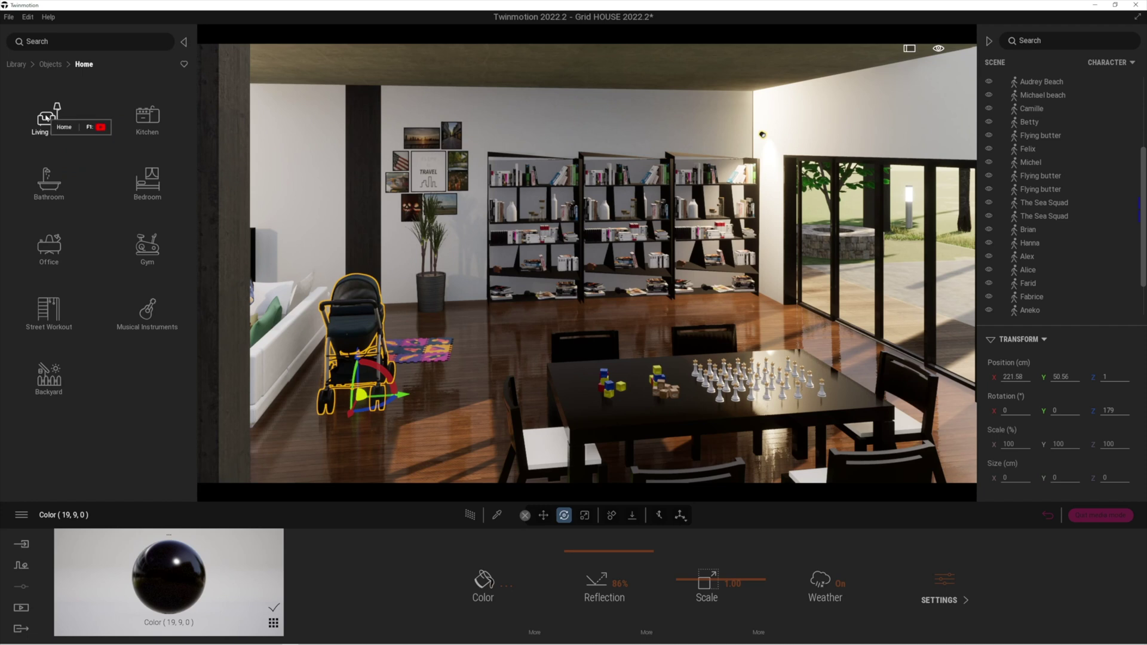
pyautogui.click(50, 378)
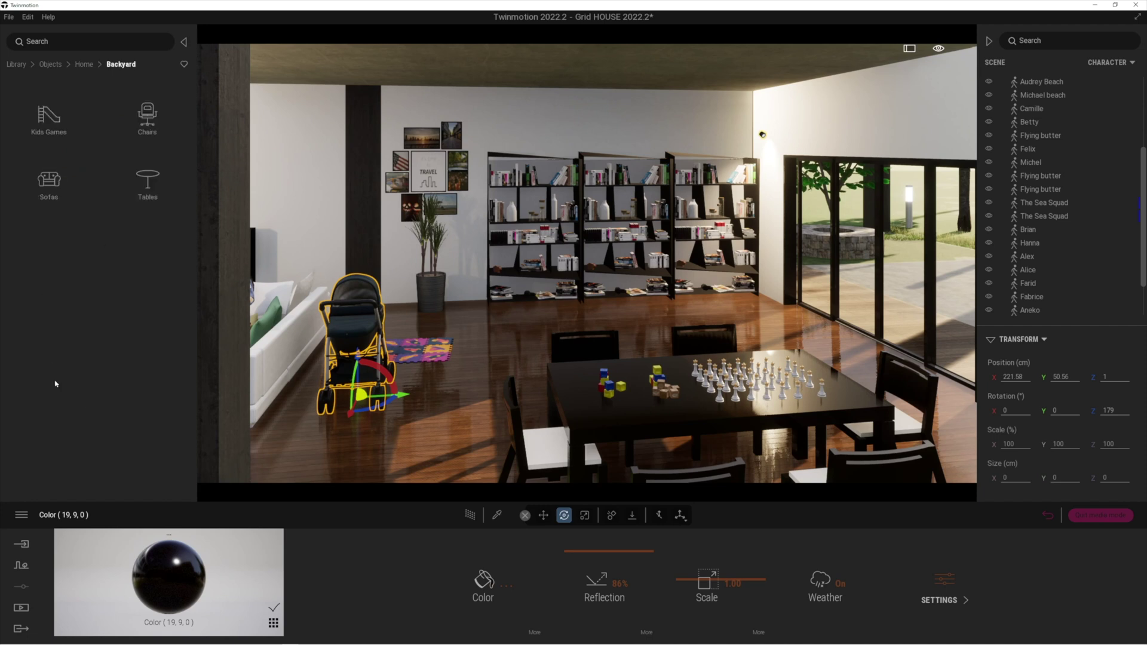
pyautogui.click(147, 185)
pyautogui.press('d')
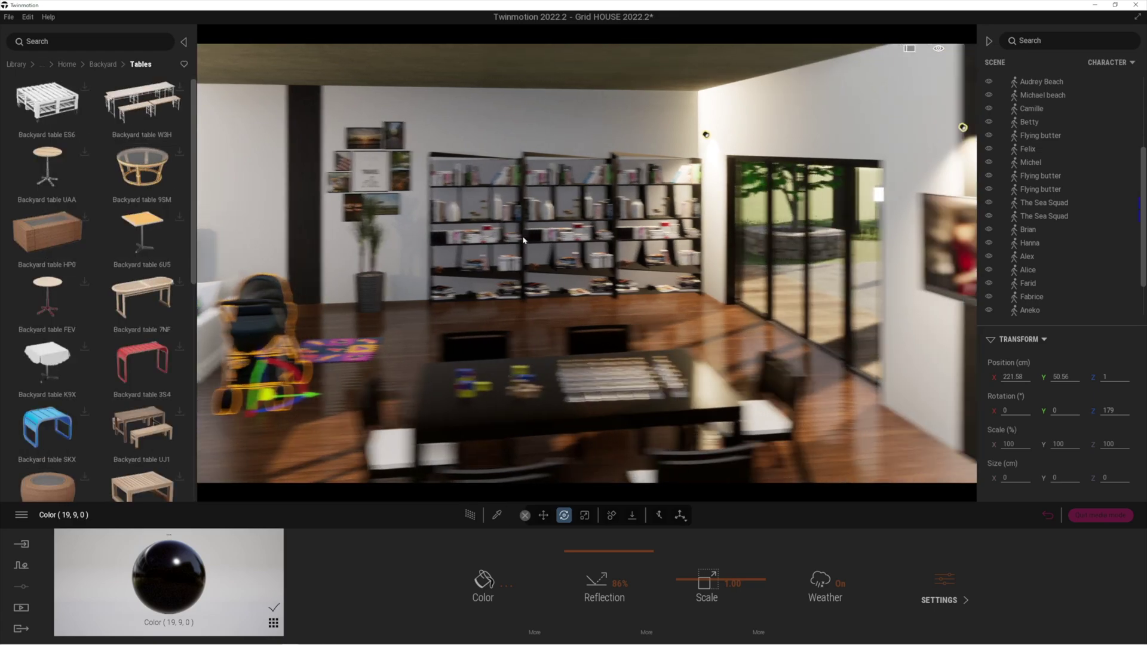
pyautogui.press('d')
pyautogui.moveTo(606, 254); pyautogui.dragTo(625, 278, button='right')
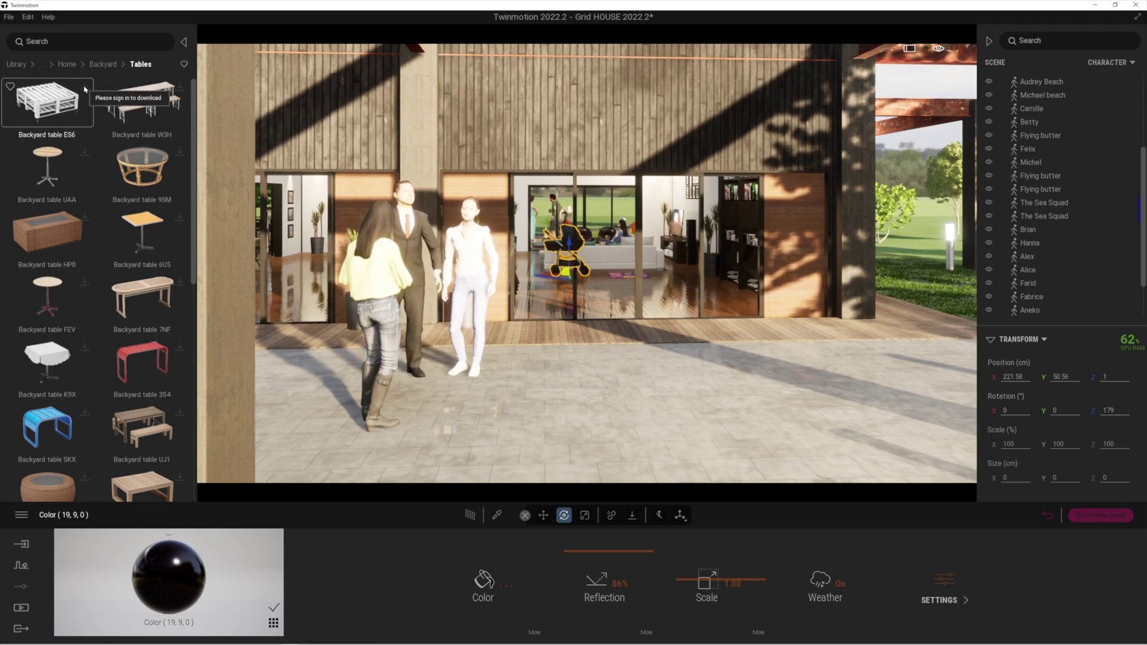
pyautogui.click(21, 514)
pyautogui.moveTo(79, 456)
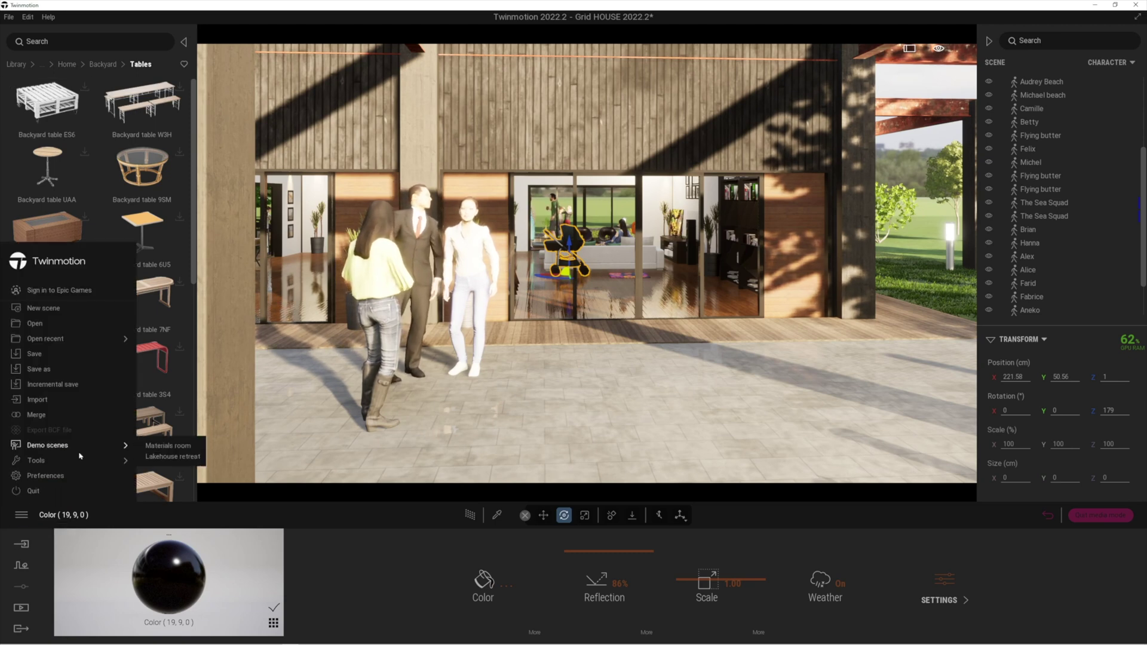
pyautogui.click(45, 475)
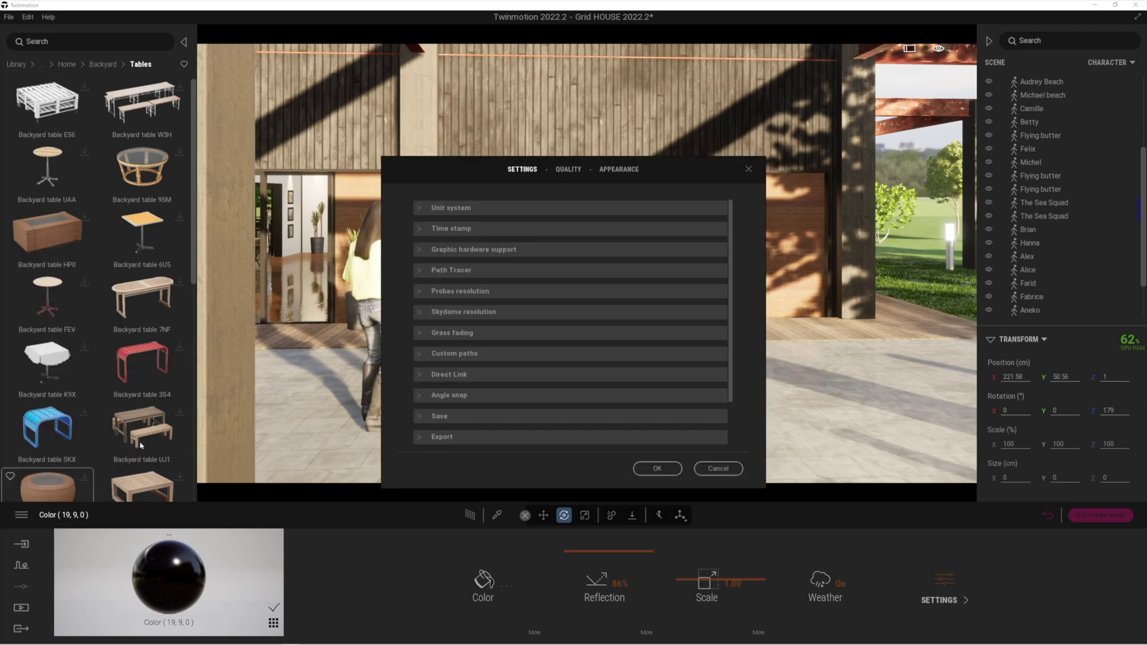
pyautogui.click(718, 468)
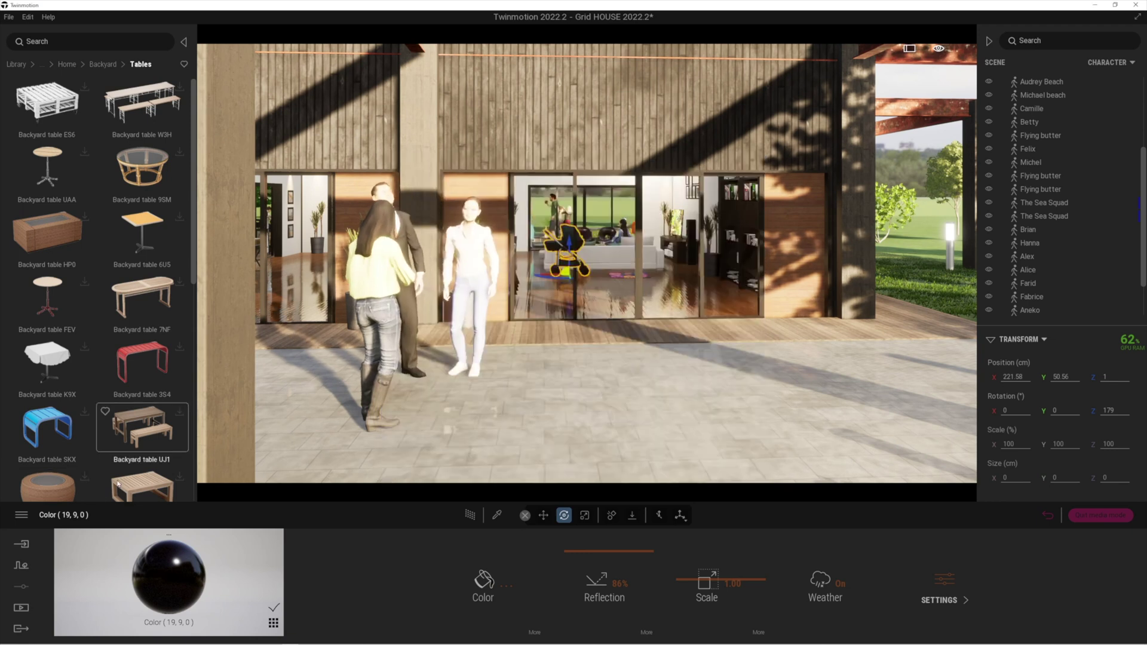
# Sign in to Epic Games so that library assets can be downloaded
pyautogui.click(21, 515)
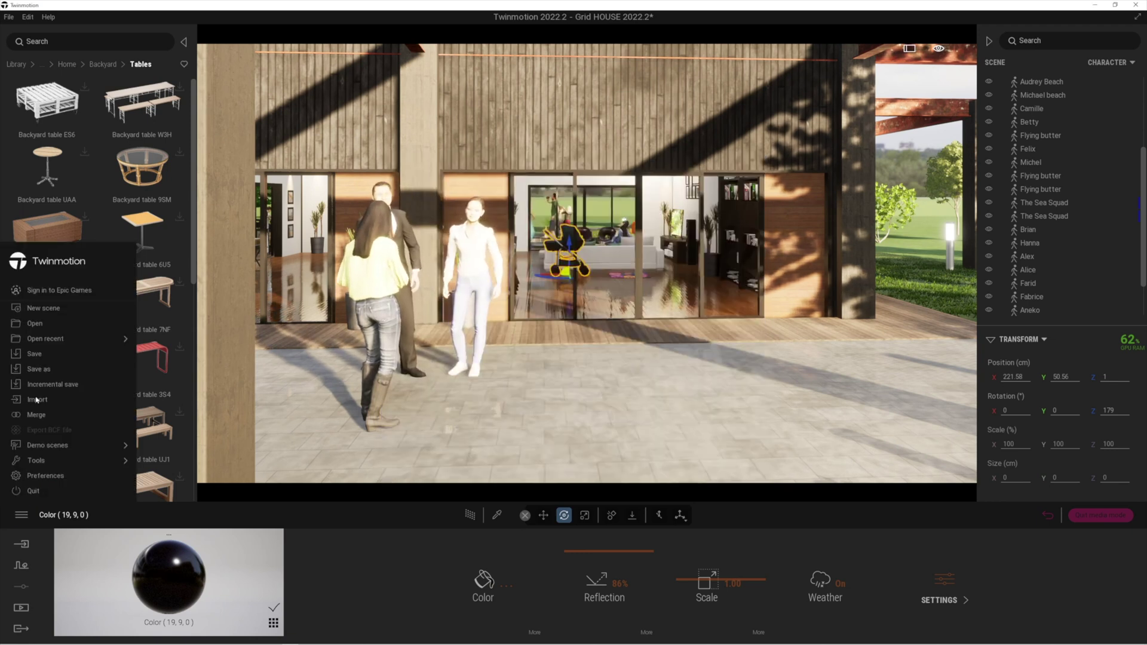
pyautogui.click(53, 294)
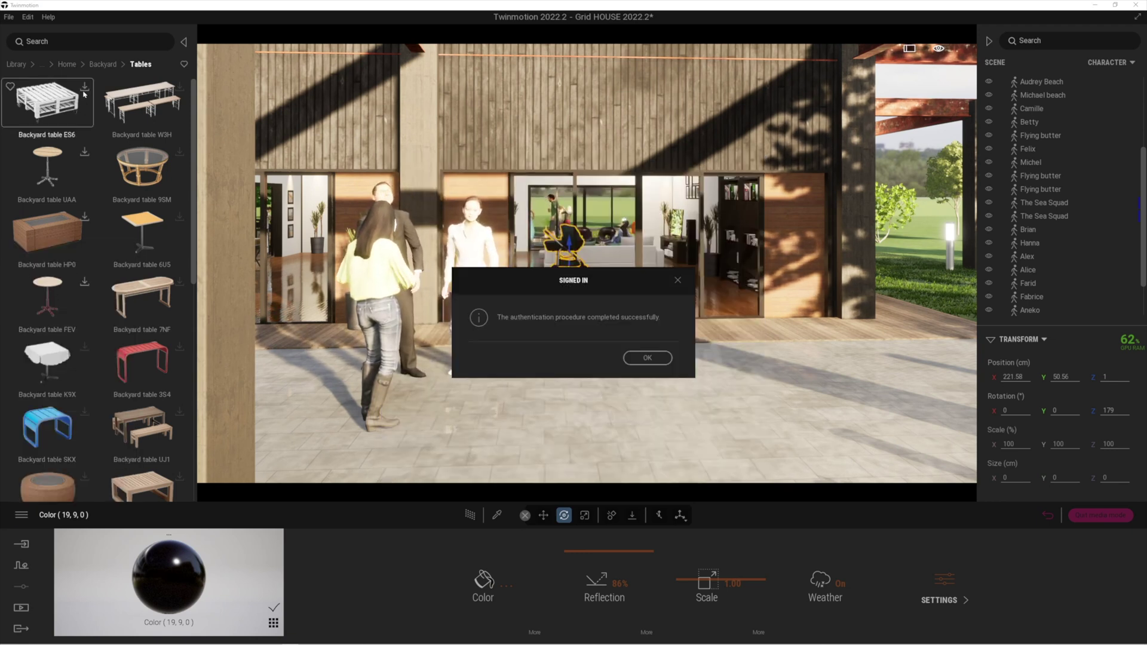
pyautogui.click(648, 357)
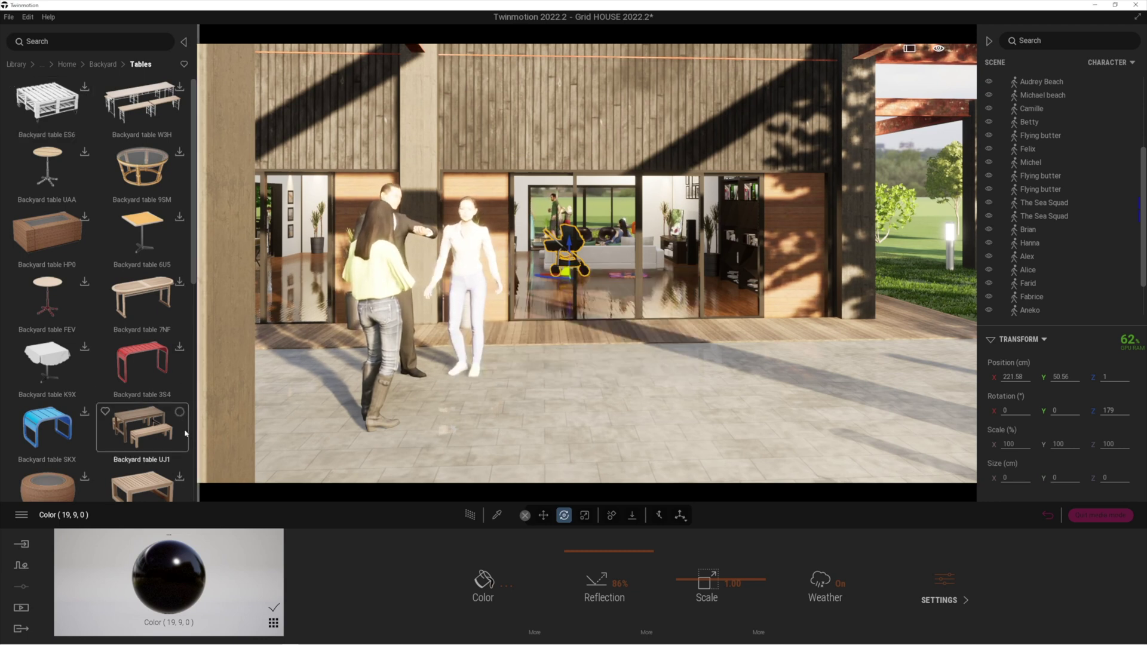
# Download and favourite Backyard table UJ1, and place it on the terrace with a Z rotation of 95°
pyautogui.click(142, 433)
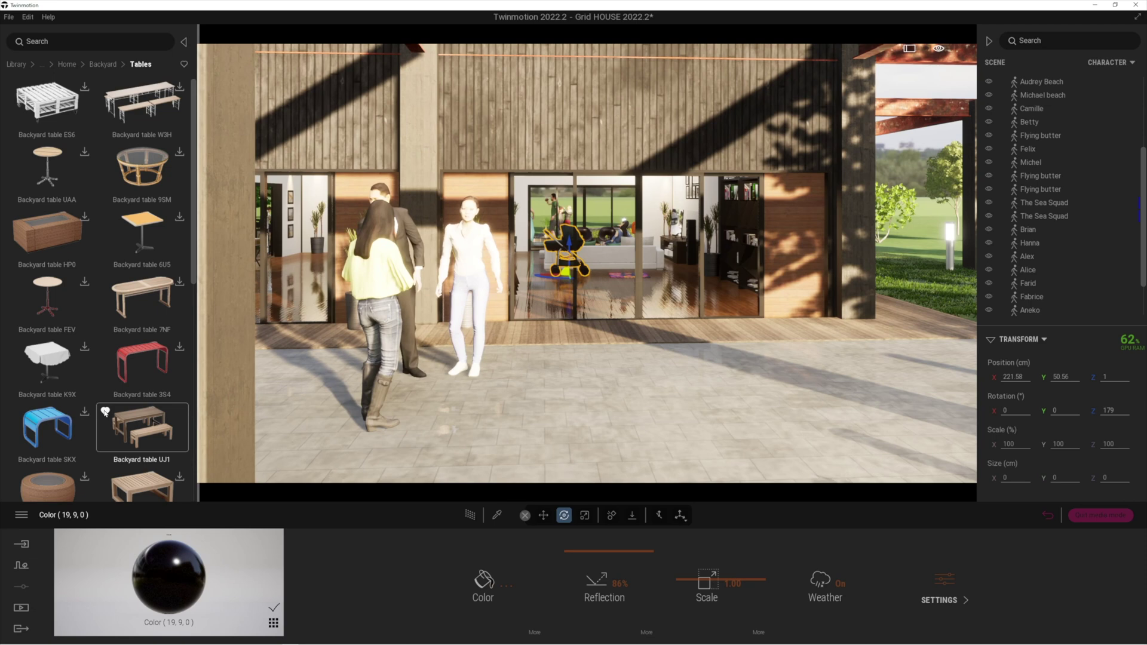
pyautogui.moveTo(142, 428); pyautogui.dragTo(765, 419)
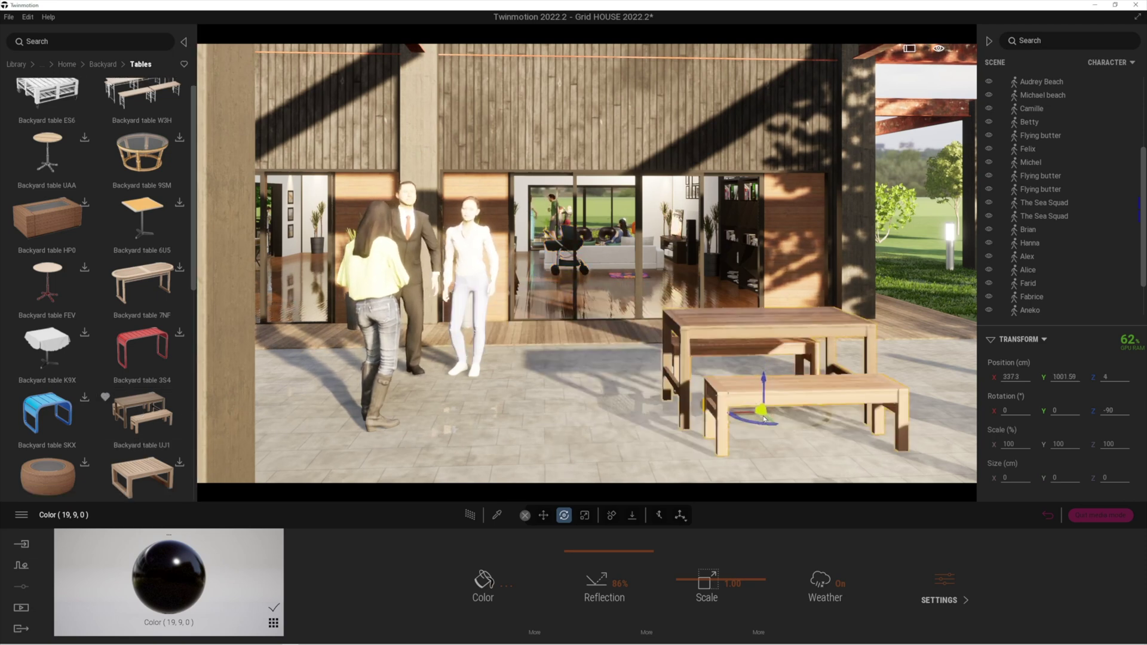
pyautogui.moveTo(749, 423); pyautogui.dragTo(859, 428)
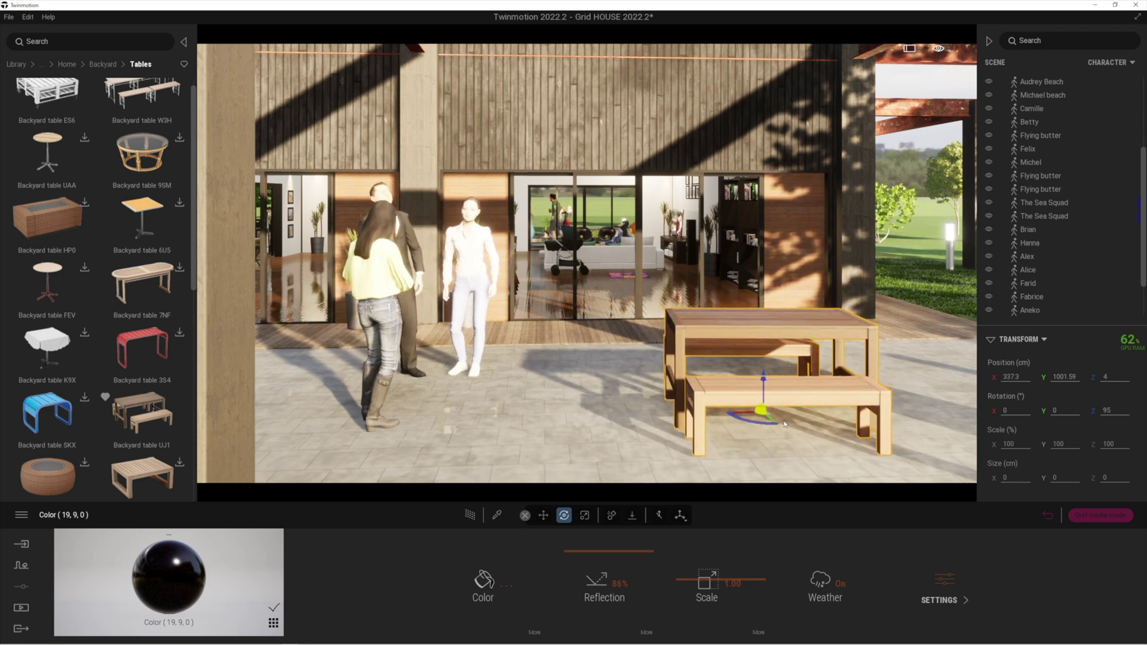
pyautogui.moveTo(760, 410); pyautogui.dragTo(774, 410)
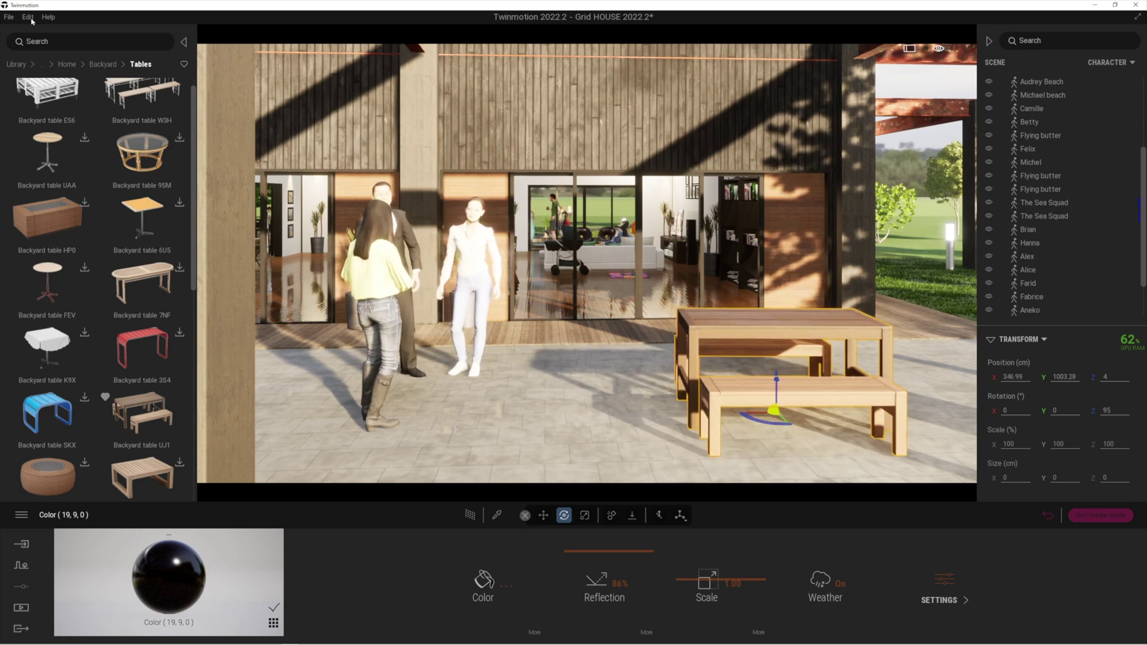
# Show only the favourite Kids Games and place the Kids Game YYM trampoline on the lawn beside the terrace
pyautogui.click(105, 65)
pyautogui.click(46, 116)
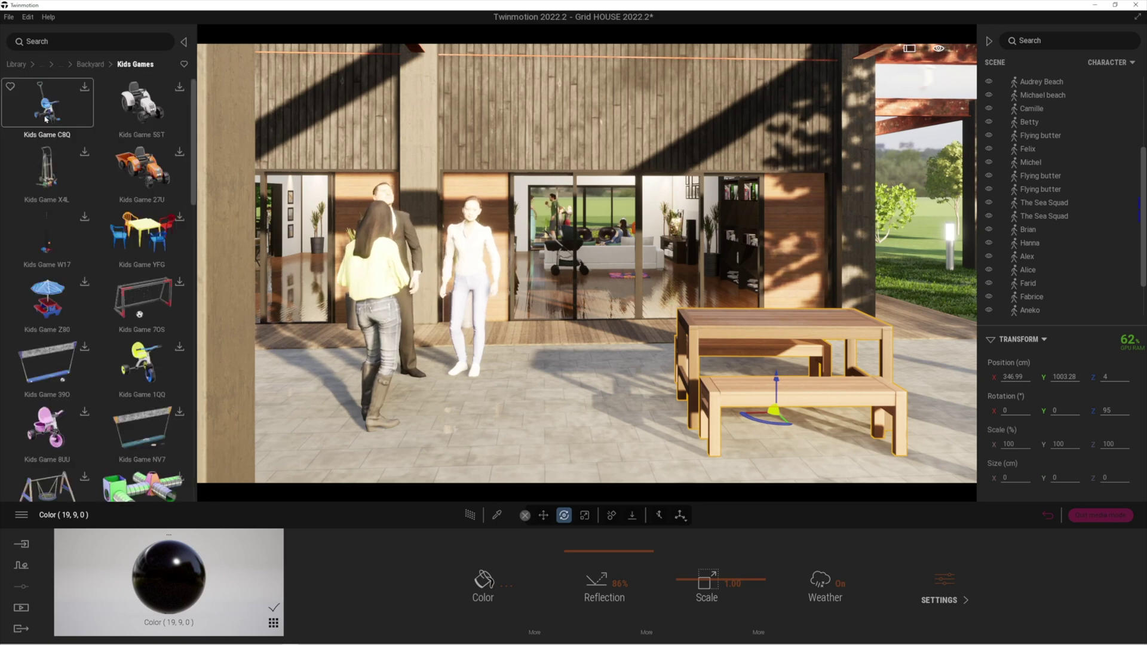
pyautogui.click(184, 65)
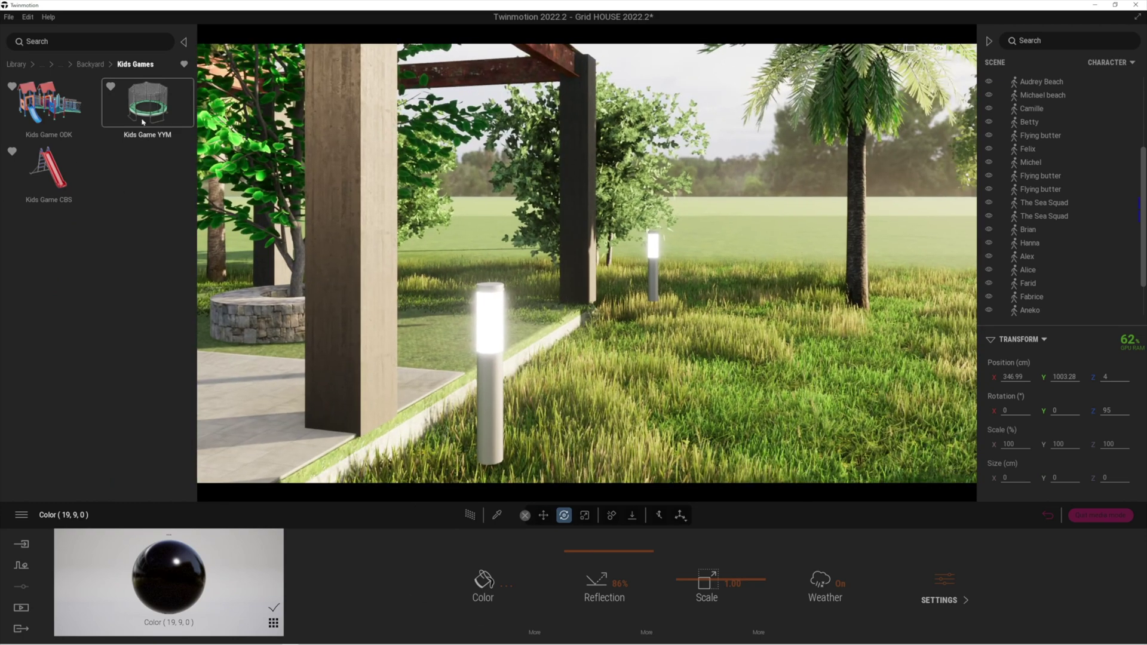
pyautogui.moveTo(144, 121); pyautogui.dragTo(879, 449)
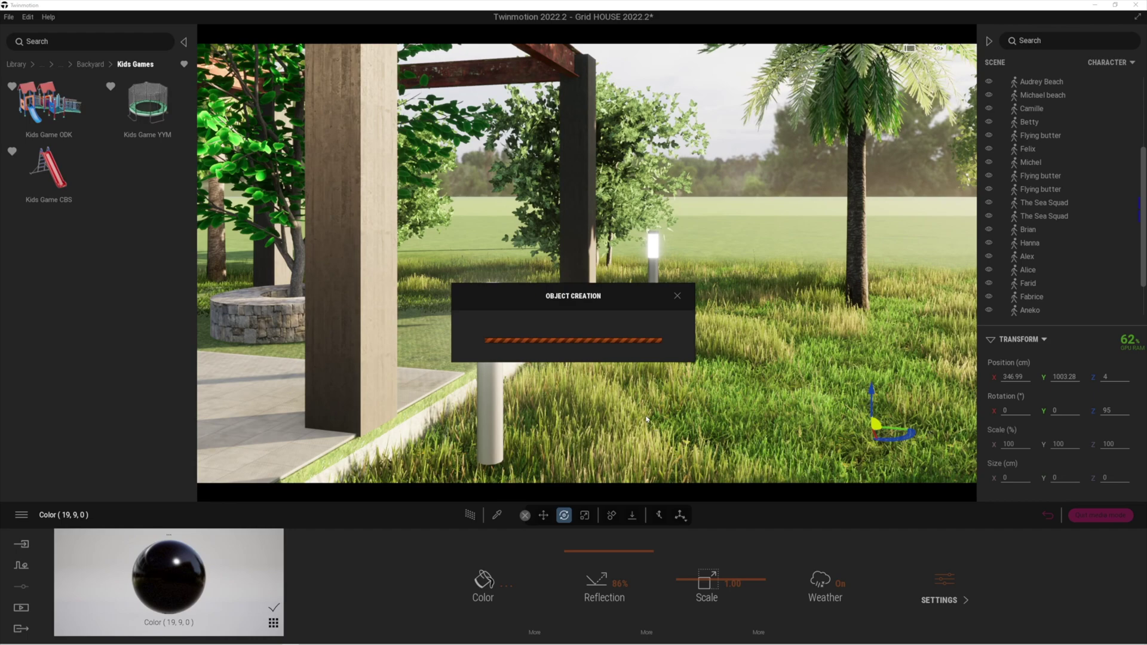
pyautogui.scroll(-3, 645, 419)
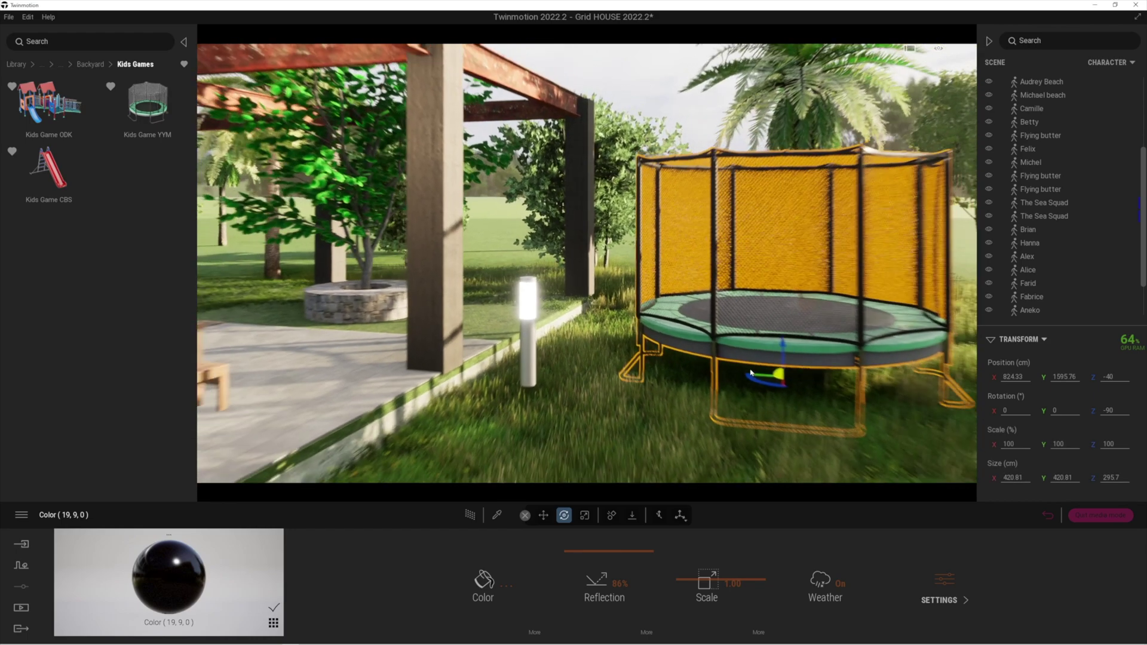
pyautogui.moveTo(757, 367); pyautogui.dragTo(783, 356)
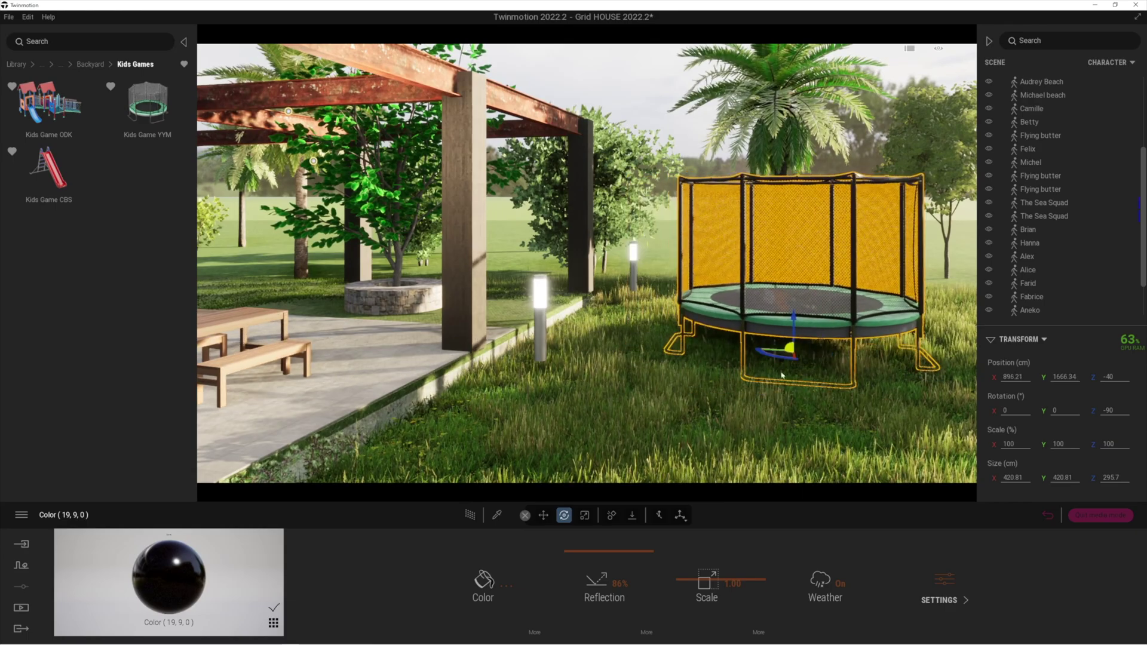
# Examine the trampoline and the house front from the lawn with the scene list hidden, and clear the favourites filter
pyautogui.moveTo(783, 356); pyautogui.dragTo(675, 356, button='right')
pyautogui.scroll(-1, 850, 404)
pyautogui.scroll(3, 850, 405)
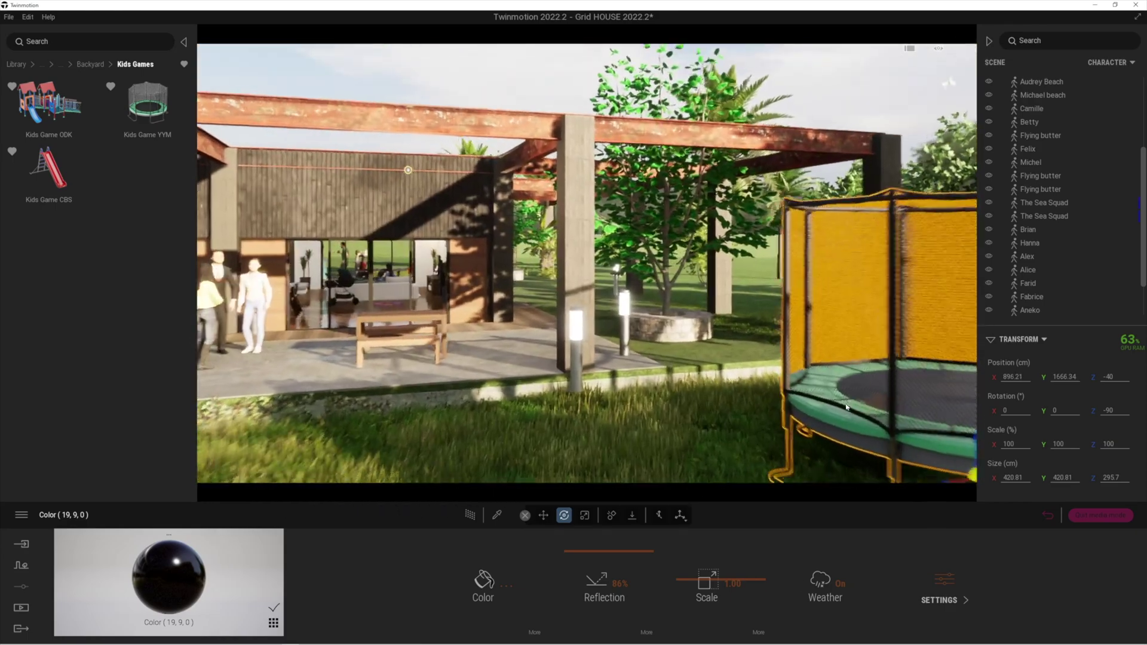
pyautogui.moveTo(911, 384); pyautogui.dragTo(746, 364, button='middle')
pyautogui.moveTo(746, 365); pyautogui.dragTo(671, 79)
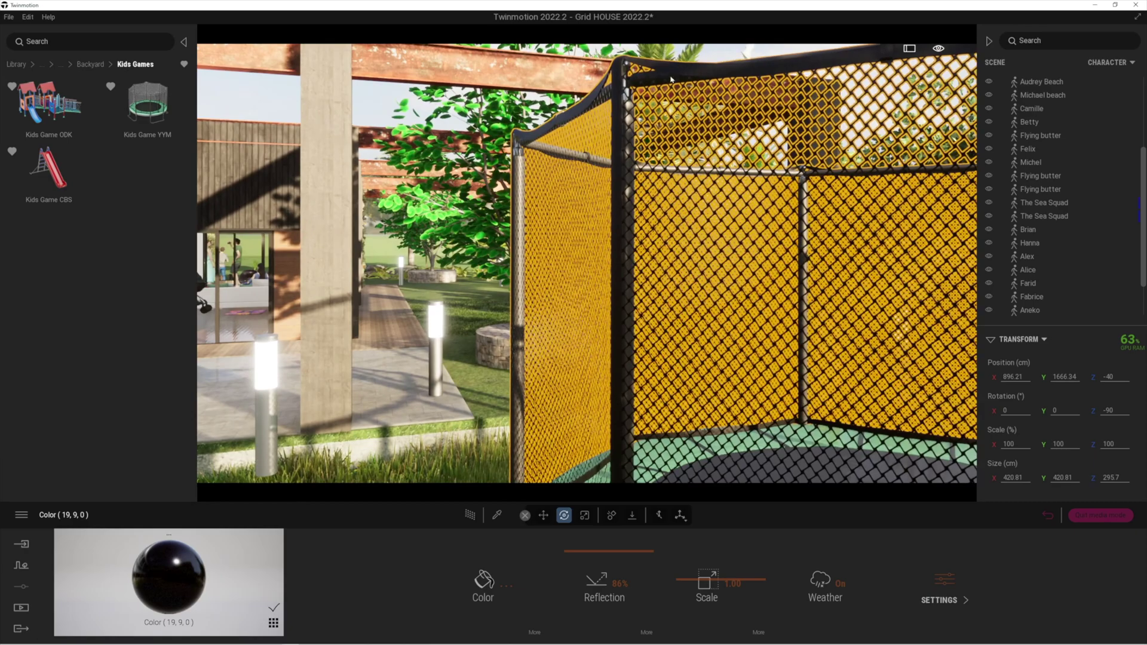
pyautogui.scroll(-3, 633, 142)
pyautogui.moveTo(681, 381); pyautogui.dragTo(592, 334, button='middle')
pyautogui.scroll(1, 375, 377)
pyautogui.moveTo(359, 358); pyautogui.dragTo(595, 319, button='middle')
pyautogui.scroll(-1, 595, 319)
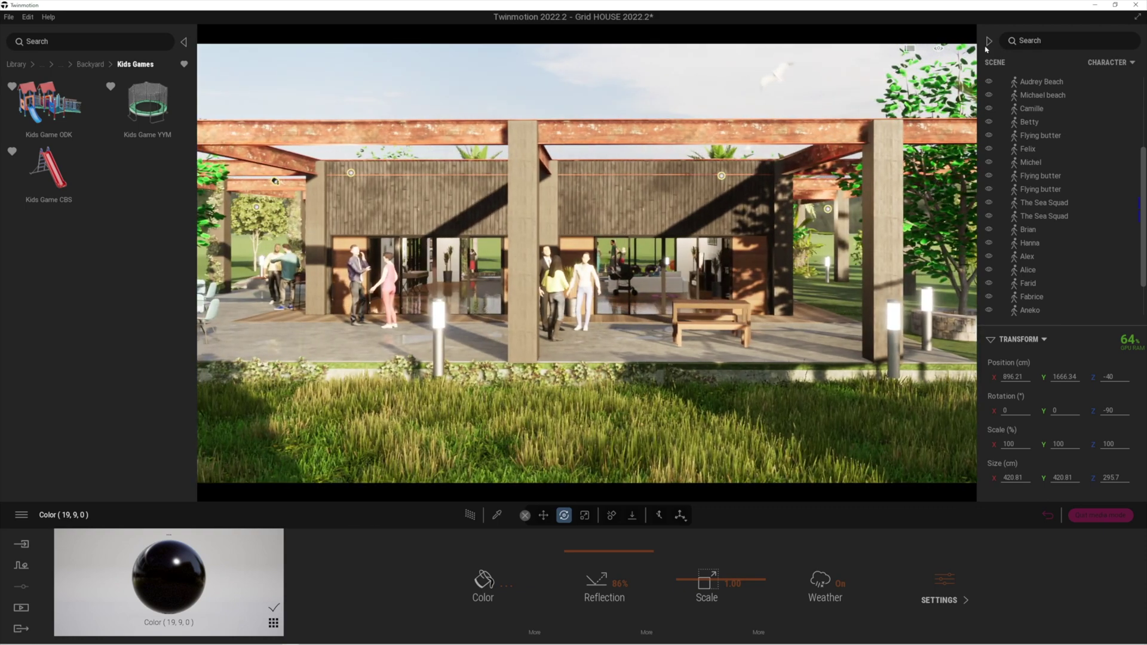
pyautogui.click(989, 41)
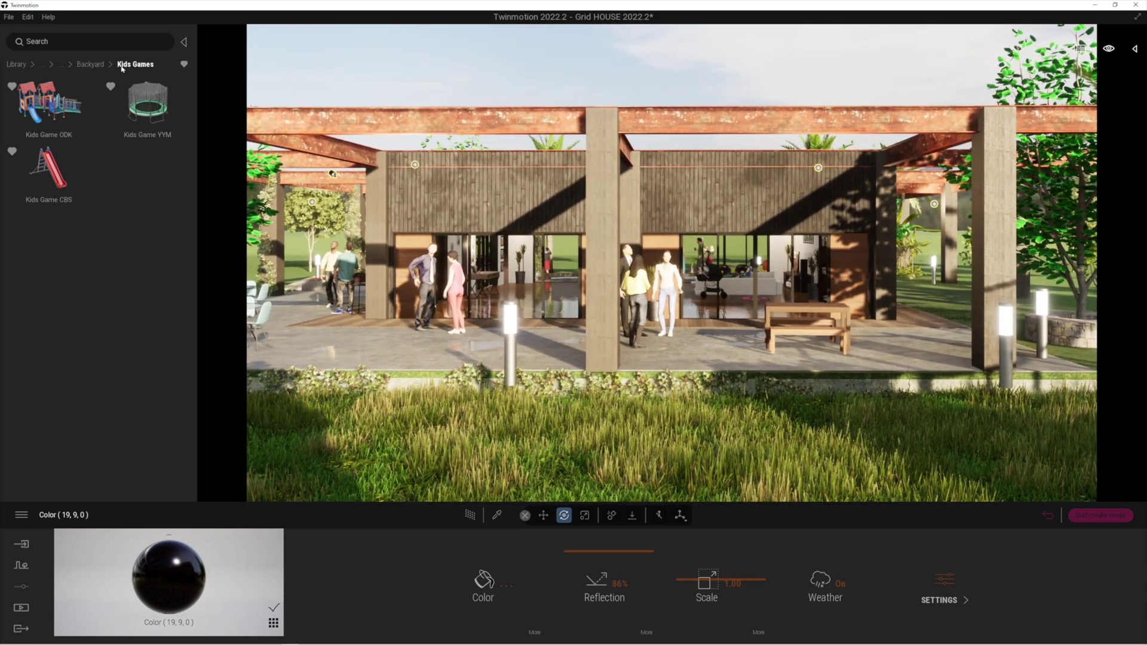
pyautogui.click(184, 64)
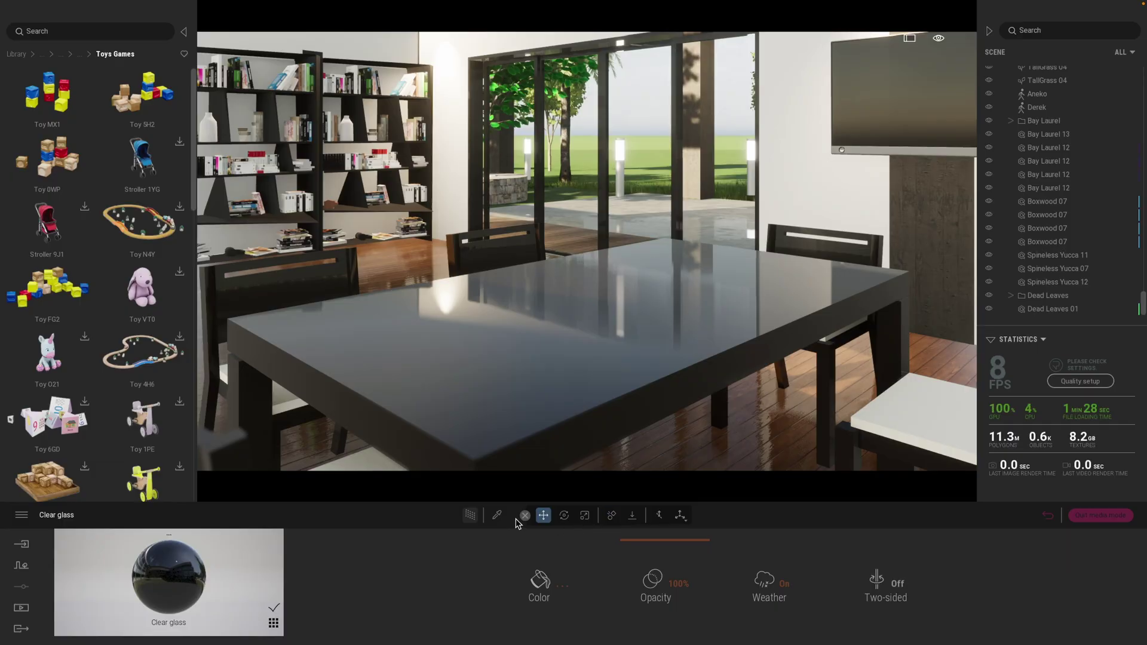
# Place Toy MX1 on the dining table and stack three instances of it vertically with 0.13 m spacing
pyautogui.click(633, 518)
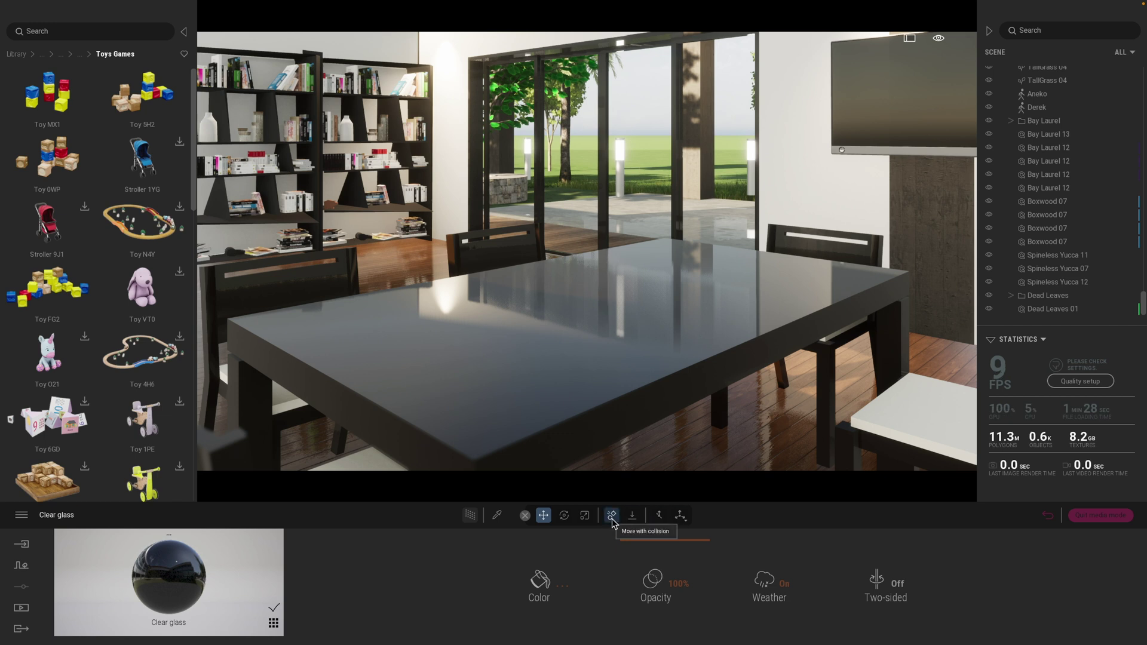
pyautogui.click(631, 518)
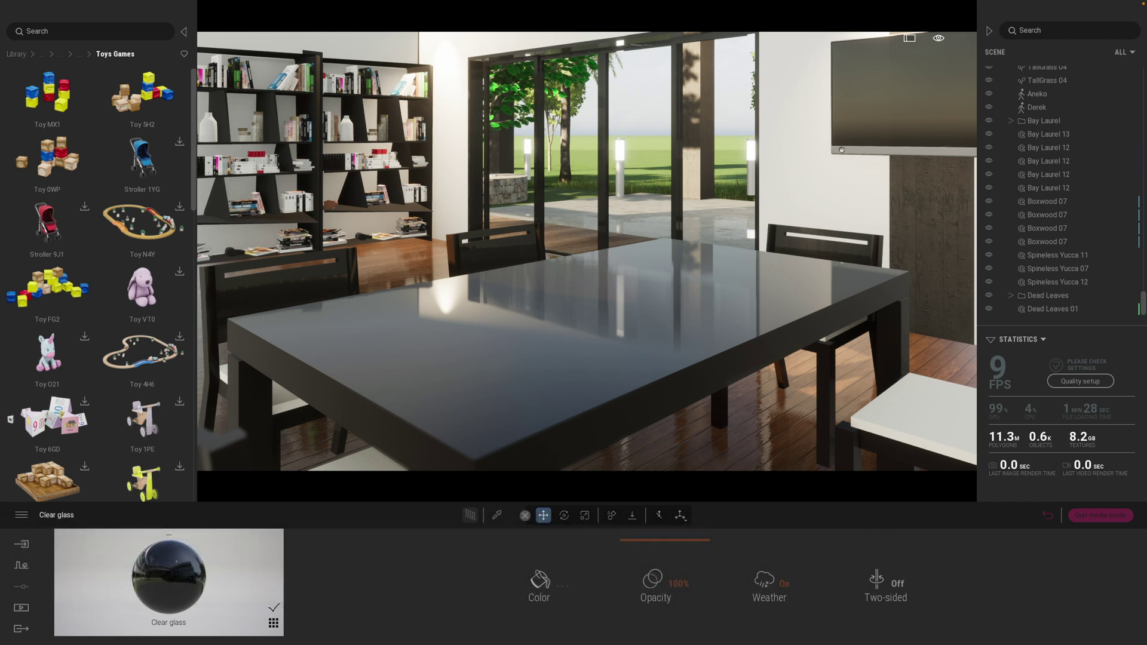
pyautogui.moveTo(55, 98); pyautogui.dragTo(341, 281)
pyautogui.moveTo(437, 340); pyautogui.dragTo(446, 258)
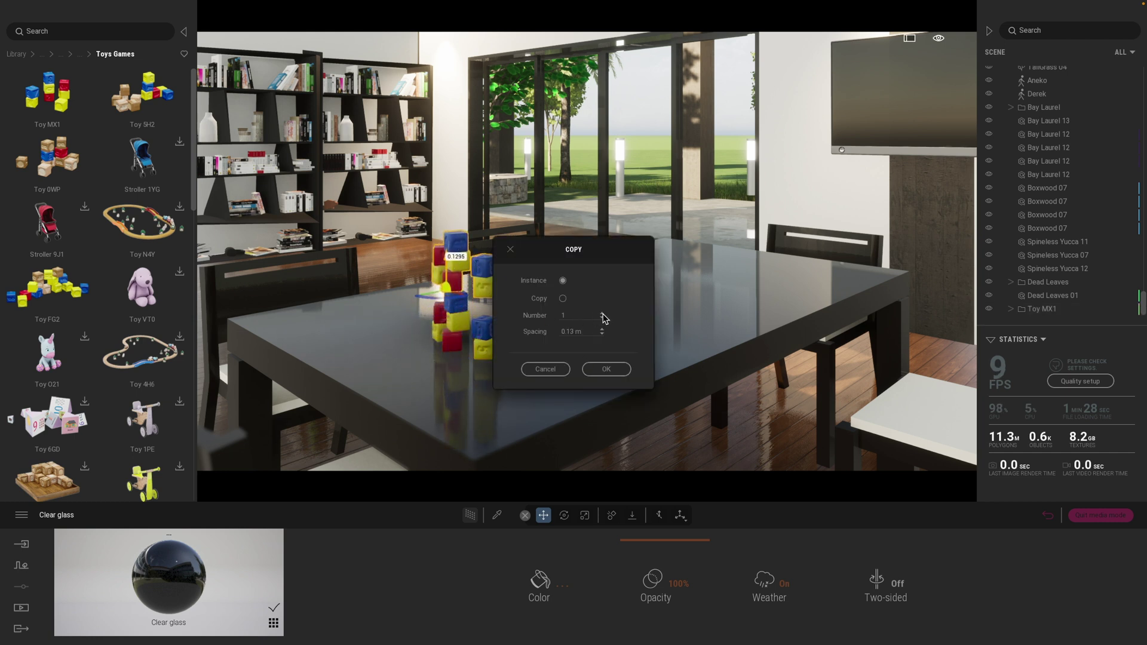
pyautogui.click(607, 368)
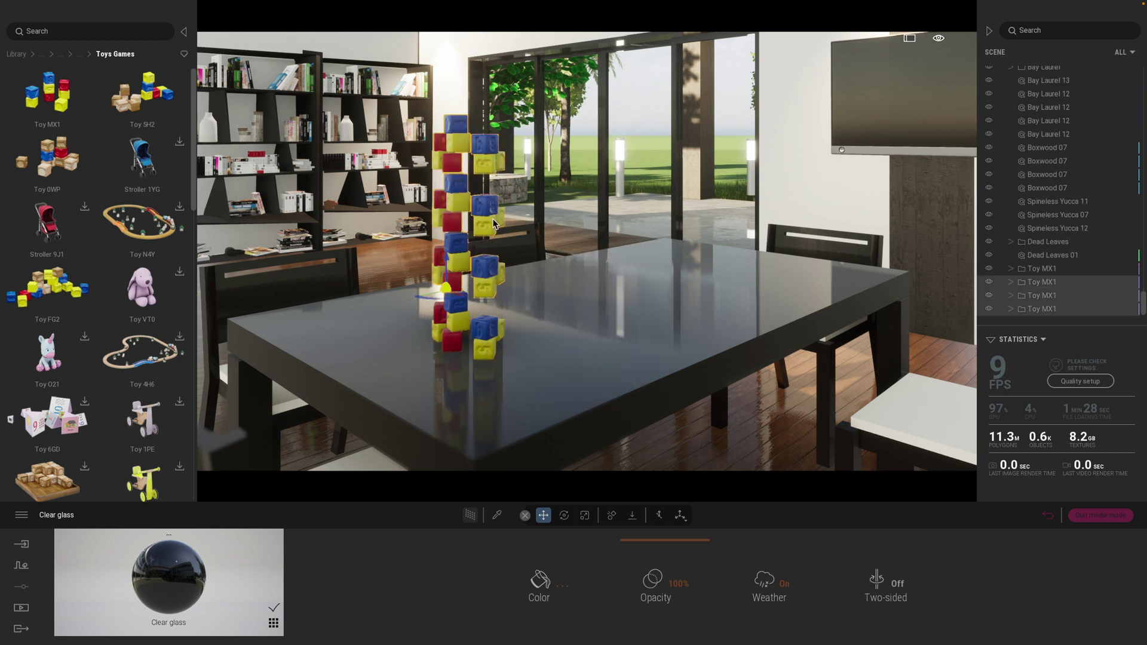
# Select all four stacked Toy MX1 instances and drop them onto the dining table with Gravity
pyautogui.click(1036, 309)
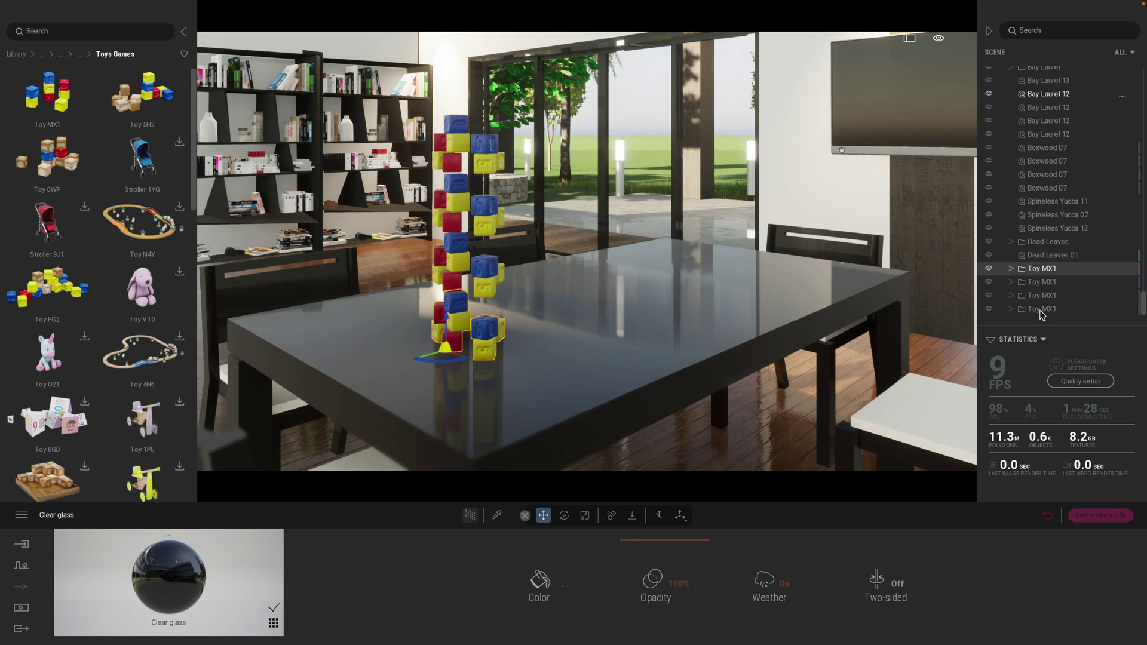
pyautogui.keyDown('shift'); pyautogui.click(1040, 309); pyautogui.keyUp('shift')
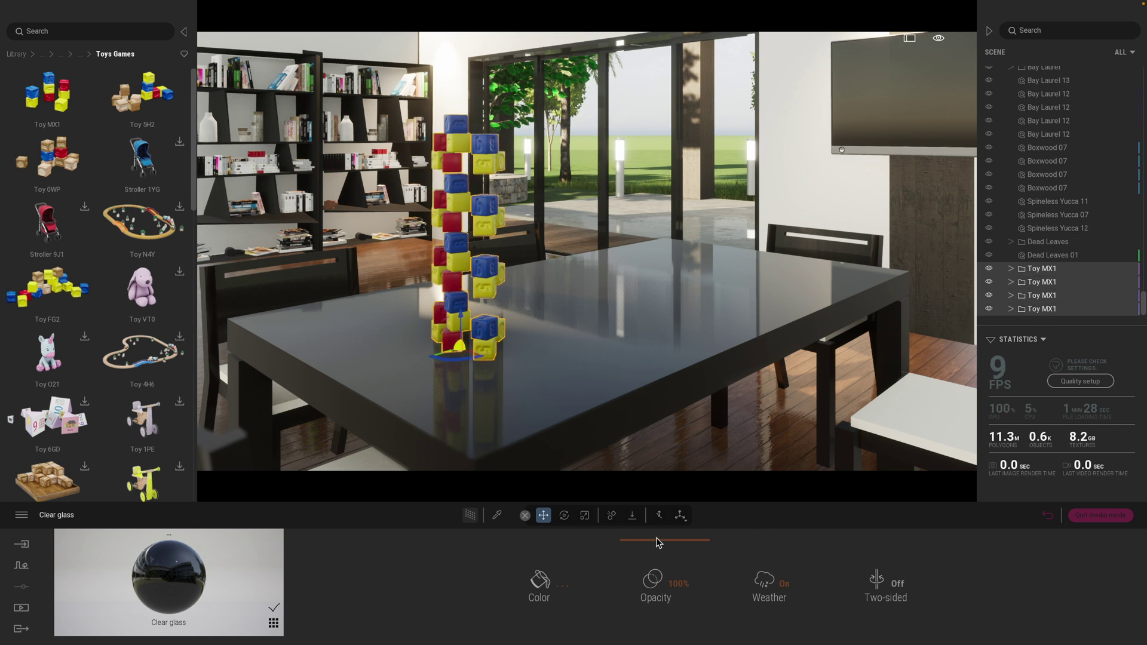
pyautogui.click(632, 516)
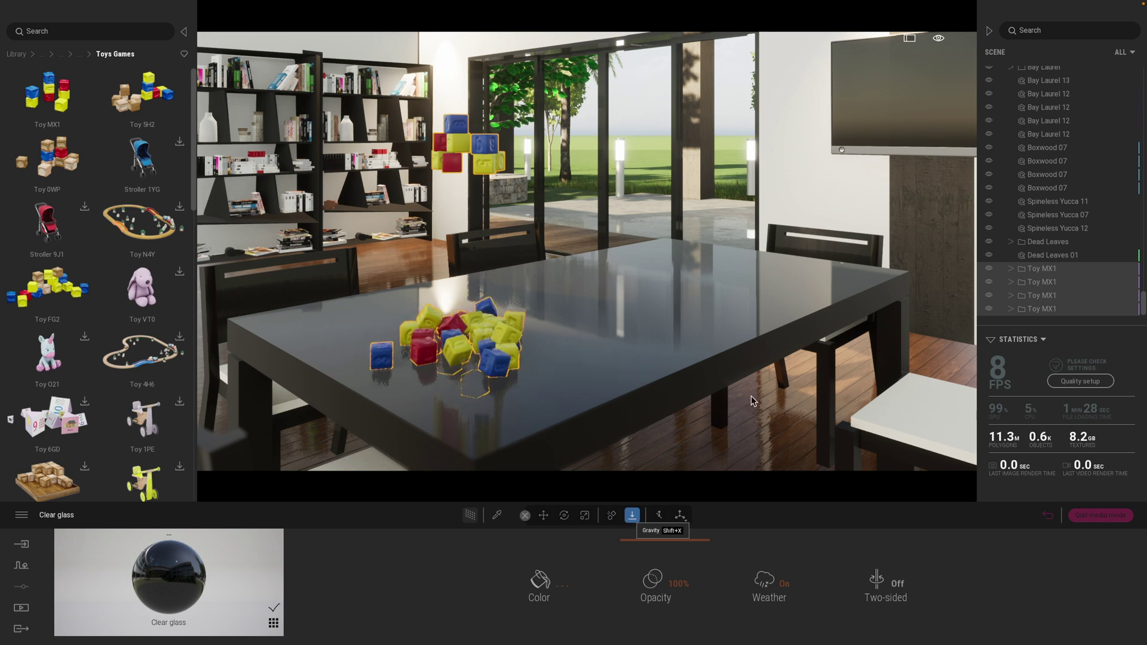
# Apply Gravity to the last Toy MX1 instance and drop its floating cubes one by one onto the dining table
pyautogui.click(1036, 270)
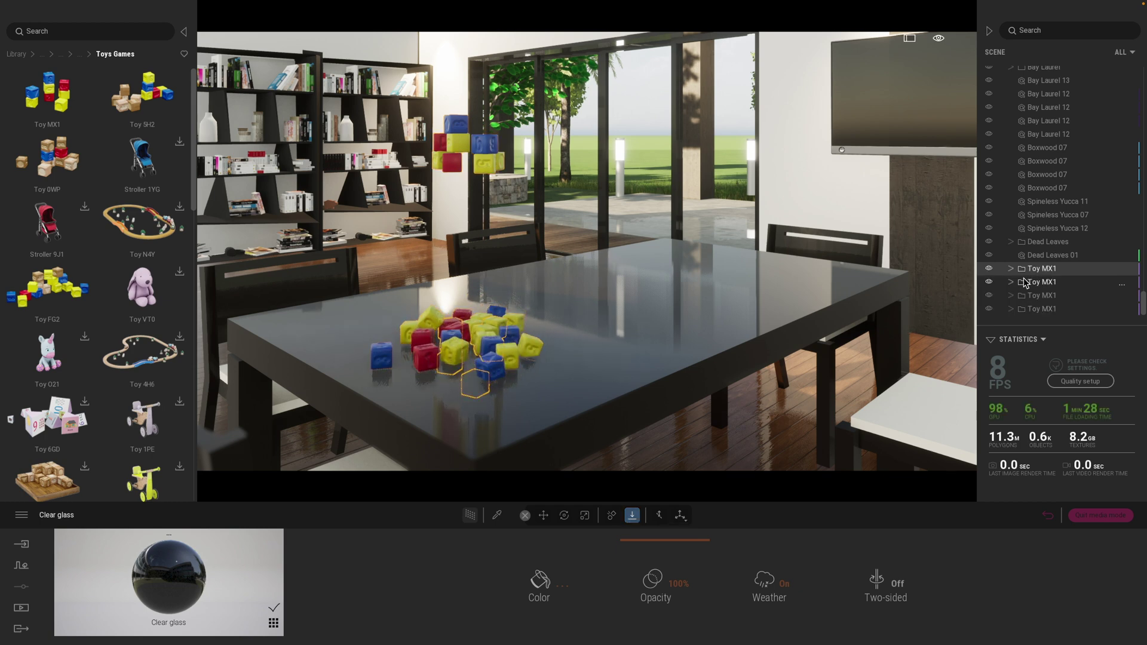
pyautogui.click(1039, 310)
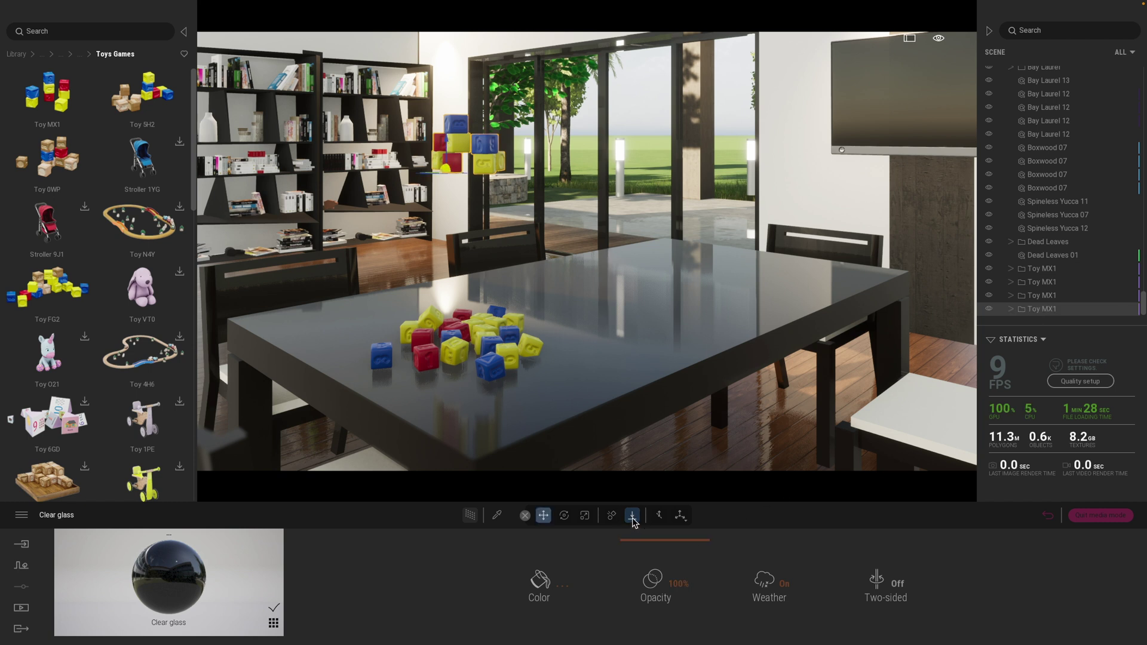
pyautogui.click(454, 167)
pyautogui.click(452, 166)
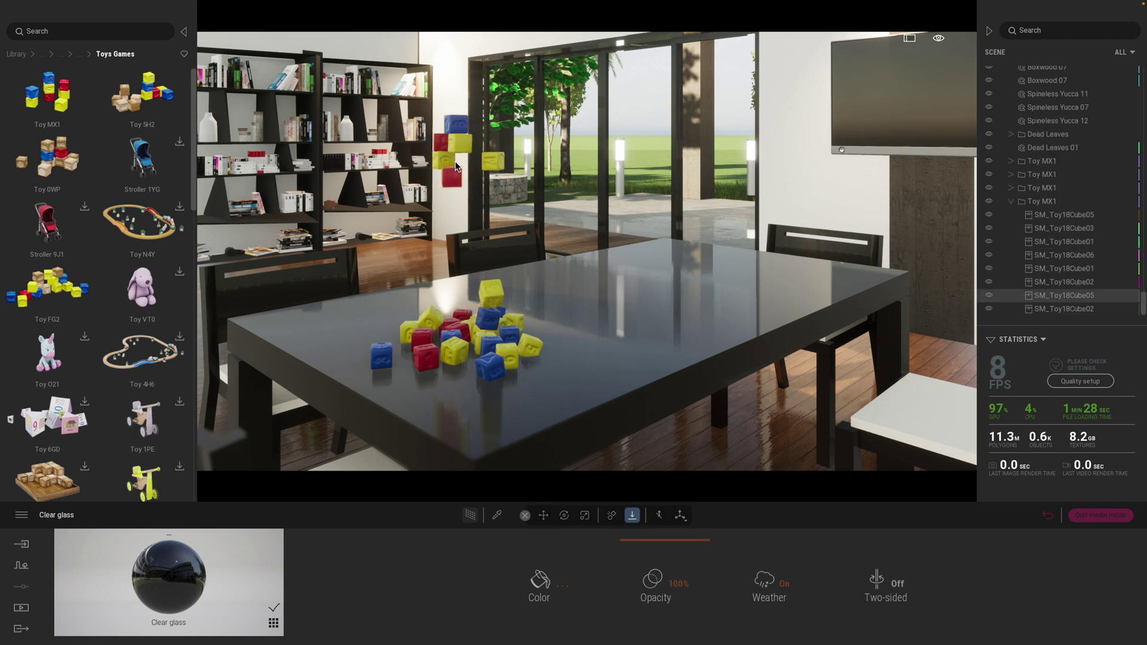
pyautogui.click(450, 167)
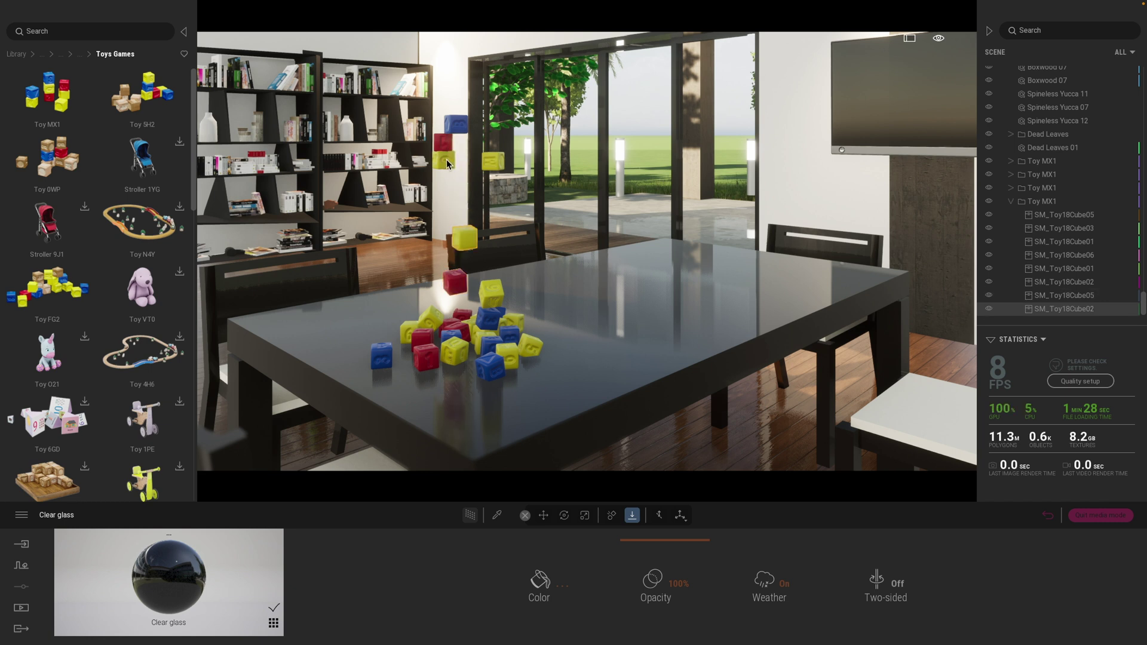
pyautogui.click(449, 165)
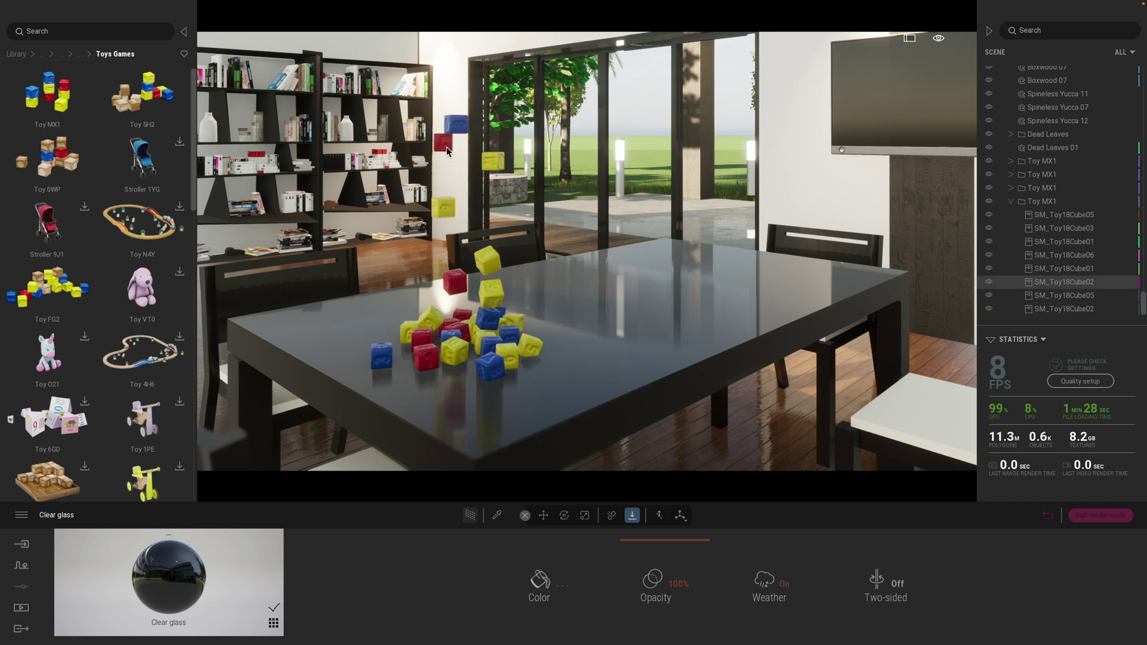
pyautogui.click(497, 168)
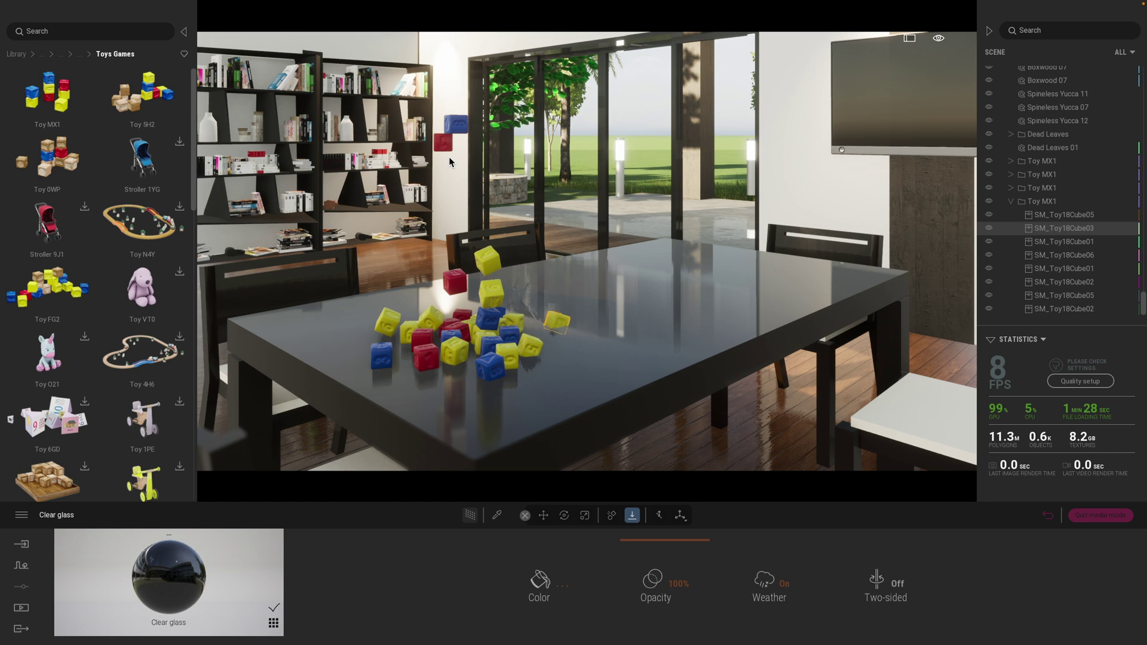
pyautogui.click(444, 147)
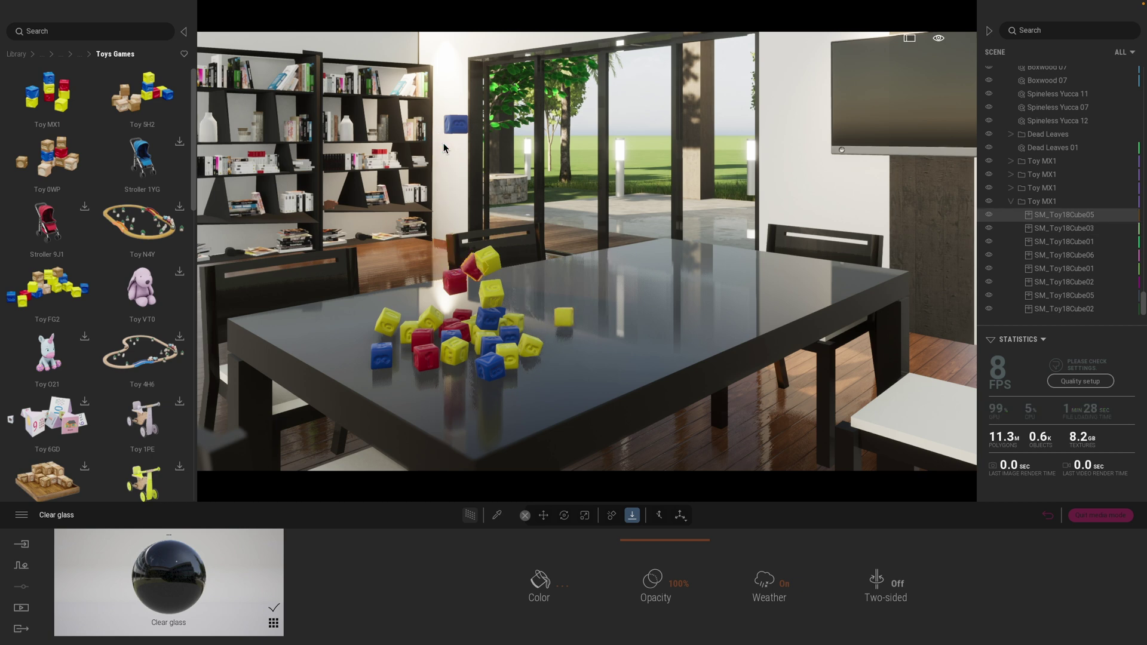
pyautogui.click(456, 128)
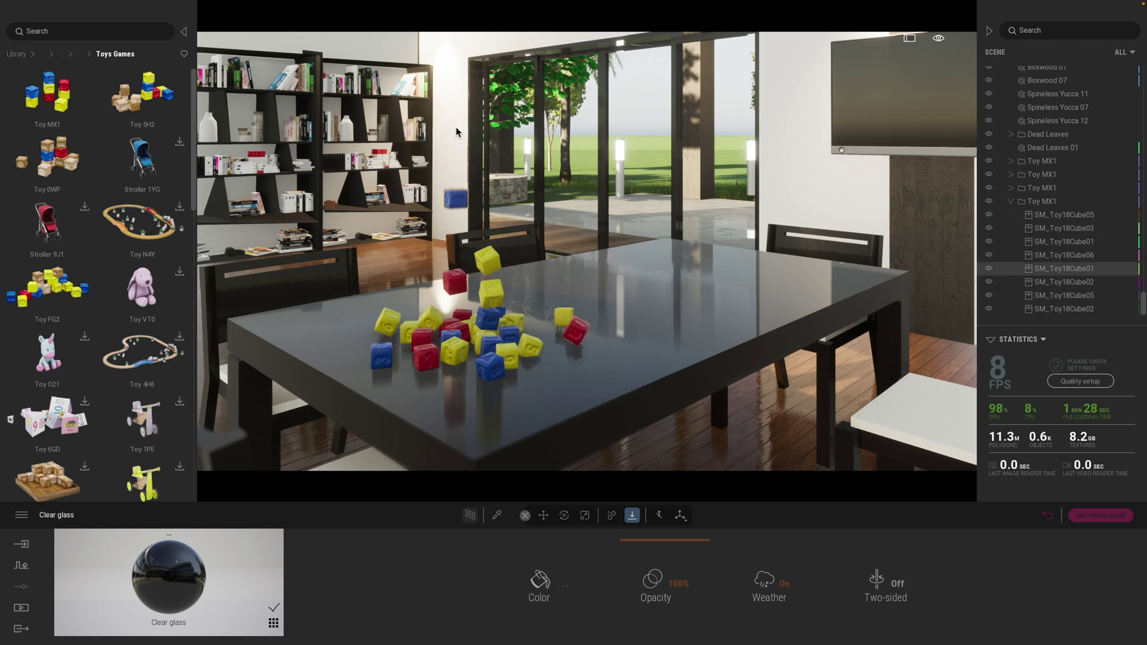
# Drop the red and yellow cubes still suspended just above the pile with Gravity
pyautogui.click(473, 278)
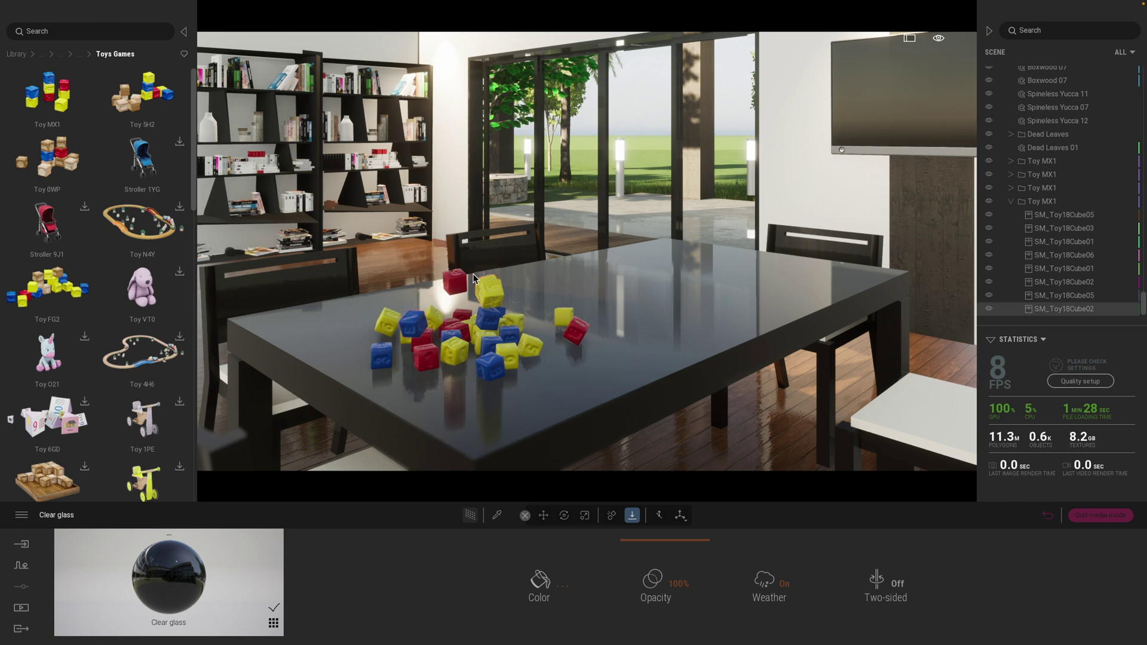
pyautogui.click(458, 280)
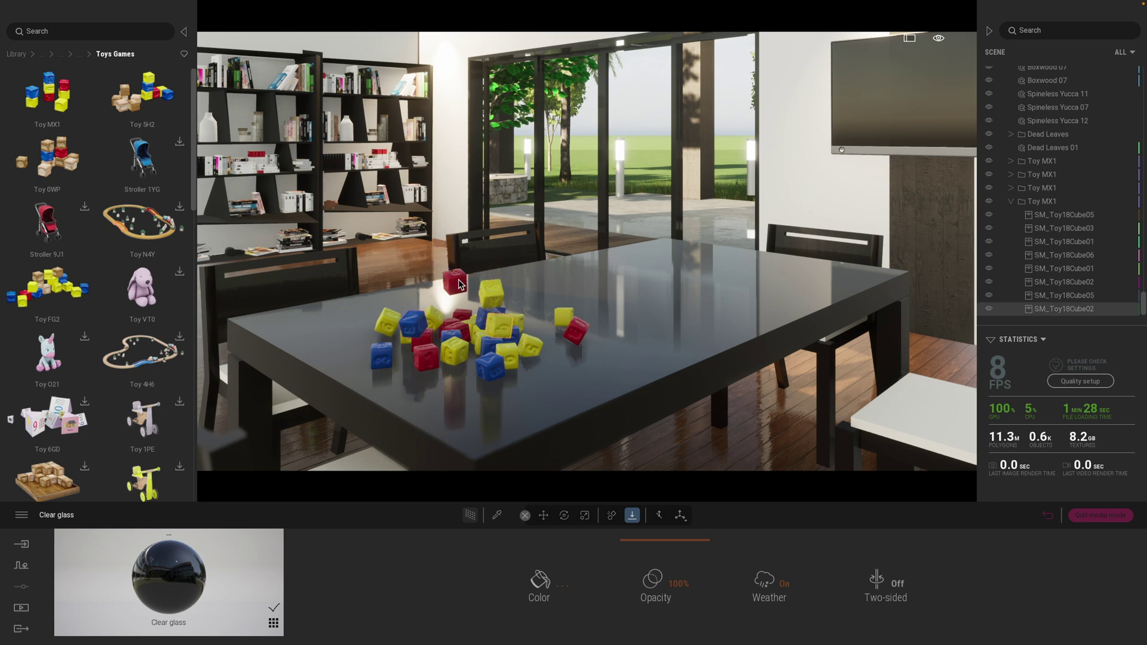
pyautogui.click(495, 295)
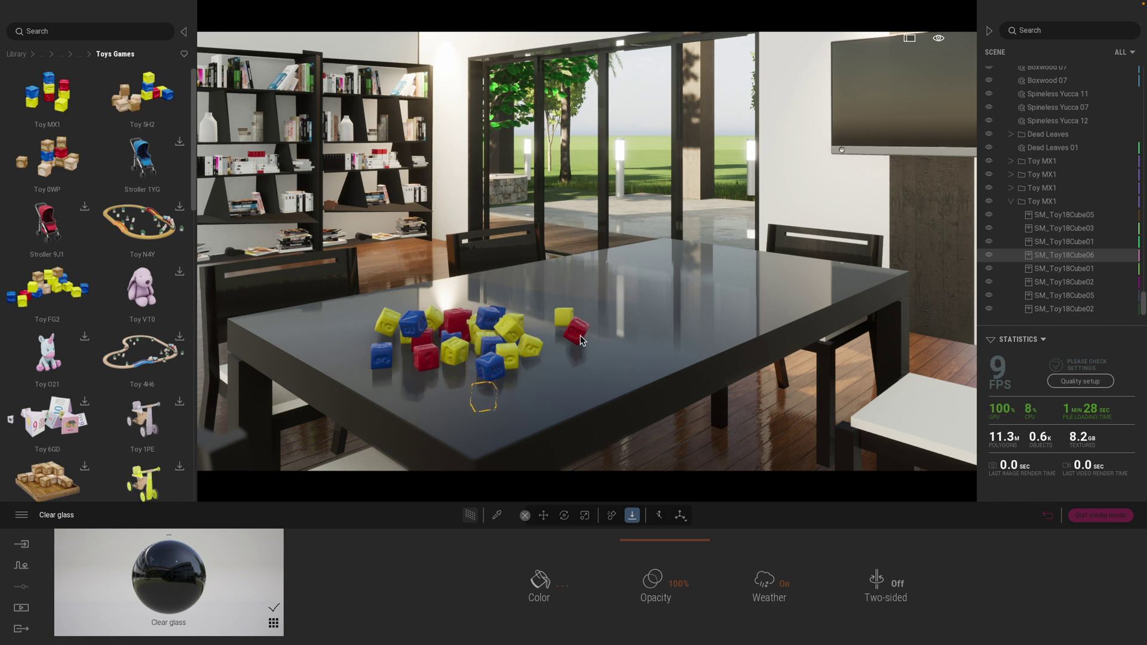
# Reselect all four Toy MX1 instances, raise their cubes above the tabletop and drop them again with Gravity
pyautogui.moveTo(615, 335); pyautogui.dragTo(549, 327, button='right')
pyautogui.moveTo(550, 326); pyautogui.dragTo(523, 288, button='middle')
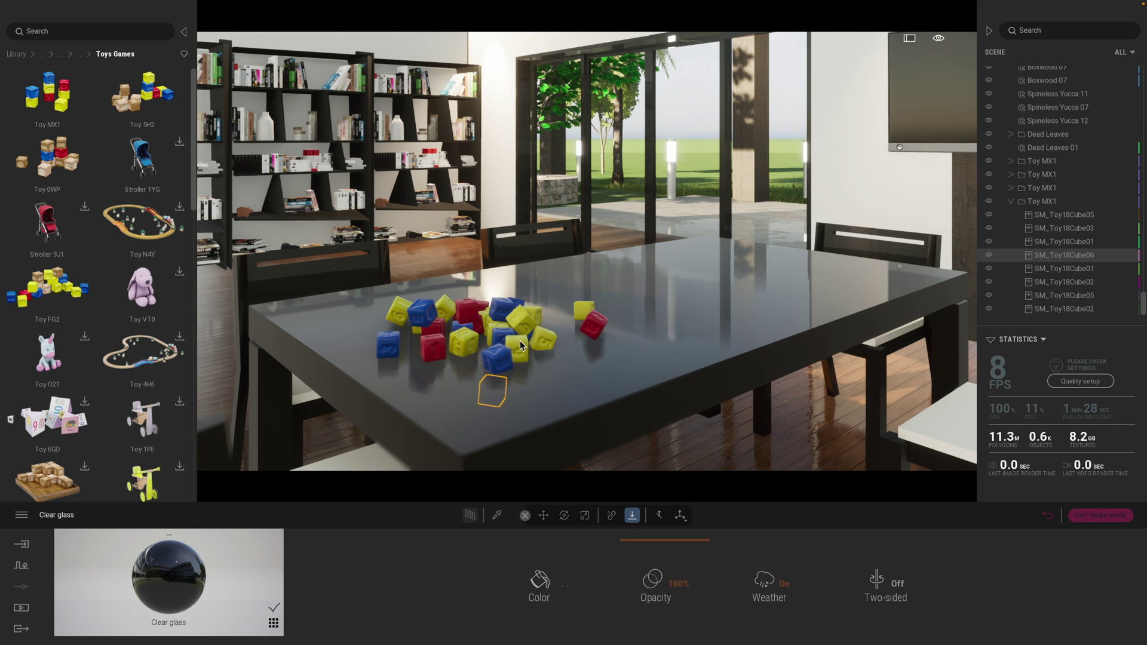
pyautogui.click(1044, 165)
pyautogui.keyDown('shift'); pyautogui.click(1041, 201); pyautogui.keyUp('shift')
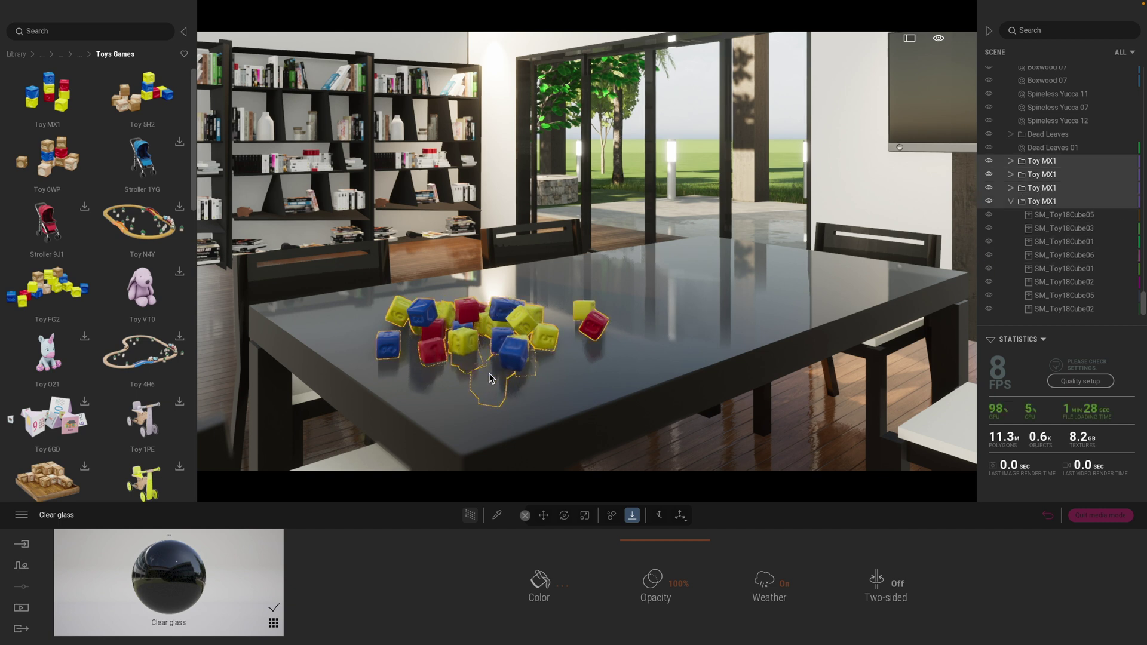
pyautogui.click(660, 517)
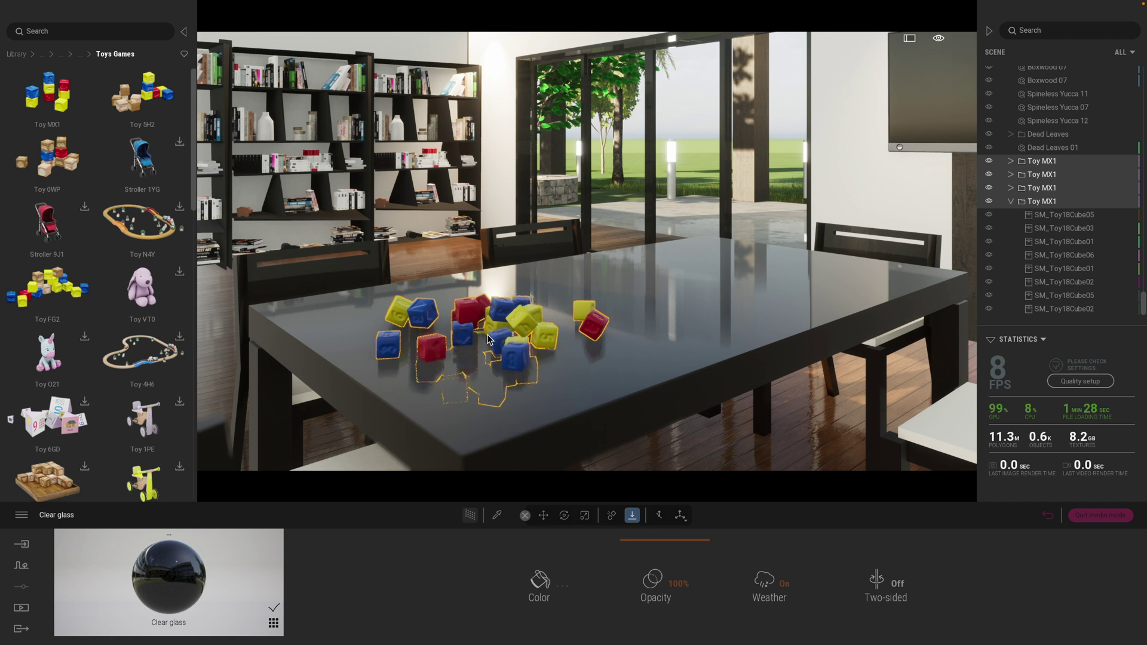
pyautogui.click(632, 516)
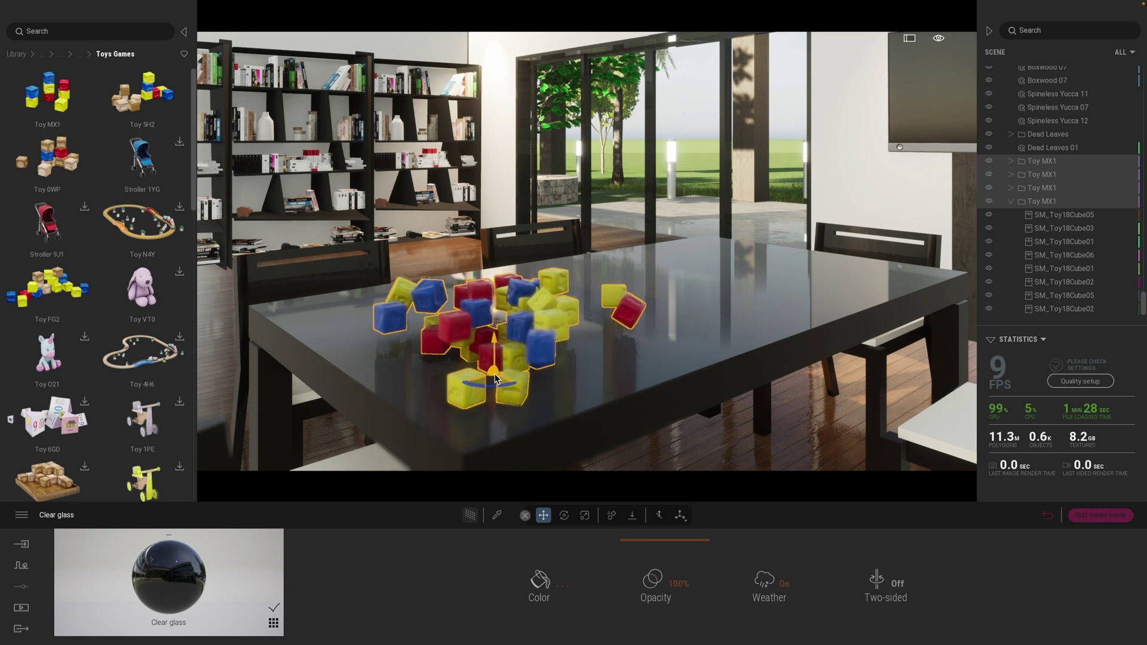
pyautogui.click(633, 516)
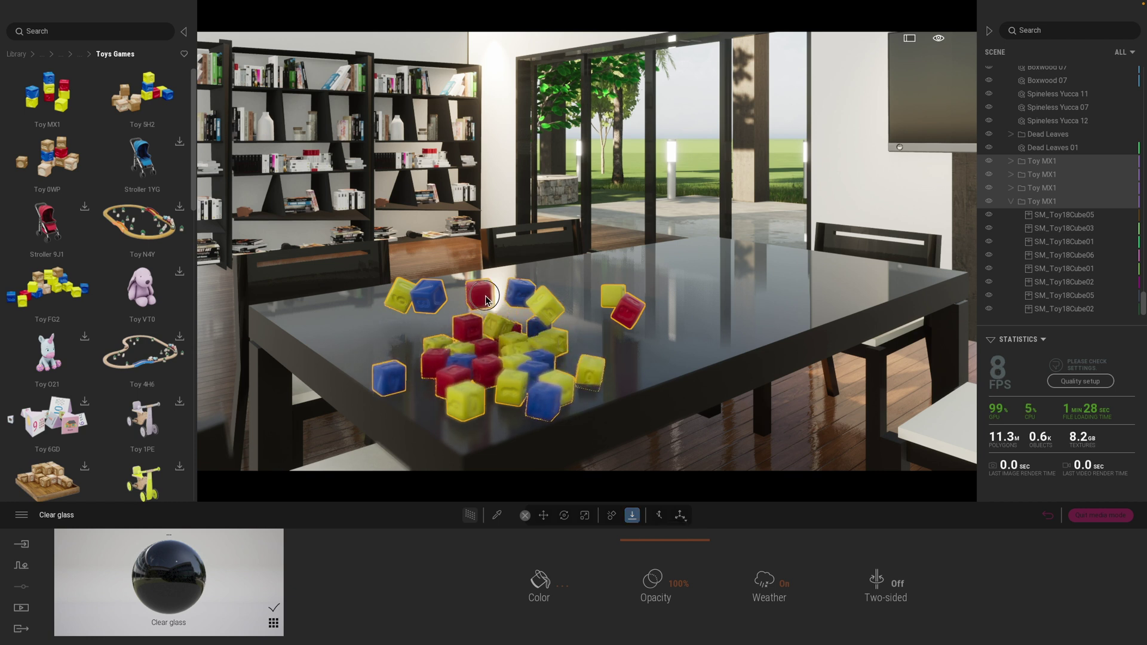
# Drop the cubes left hanging around the raised pile individually onto the tabletop with Gravity
pyautogui.click(489, 302)
pyautogui.click(416, 299)
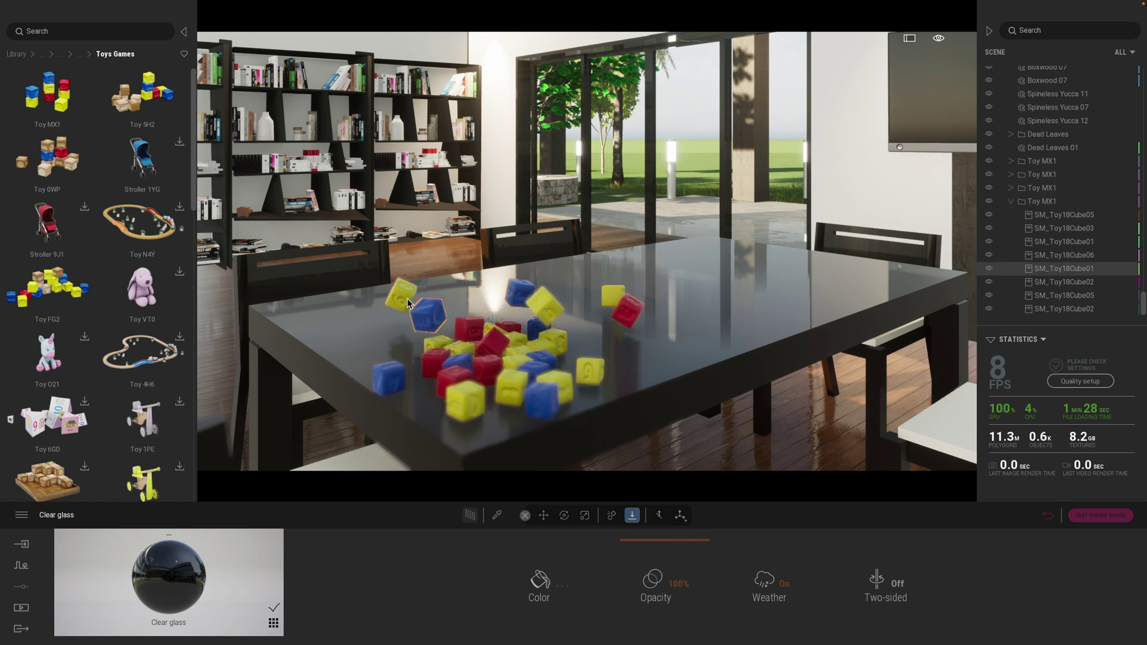
pyautogui.click(404, 297)
pyautogui.click(539, 307)
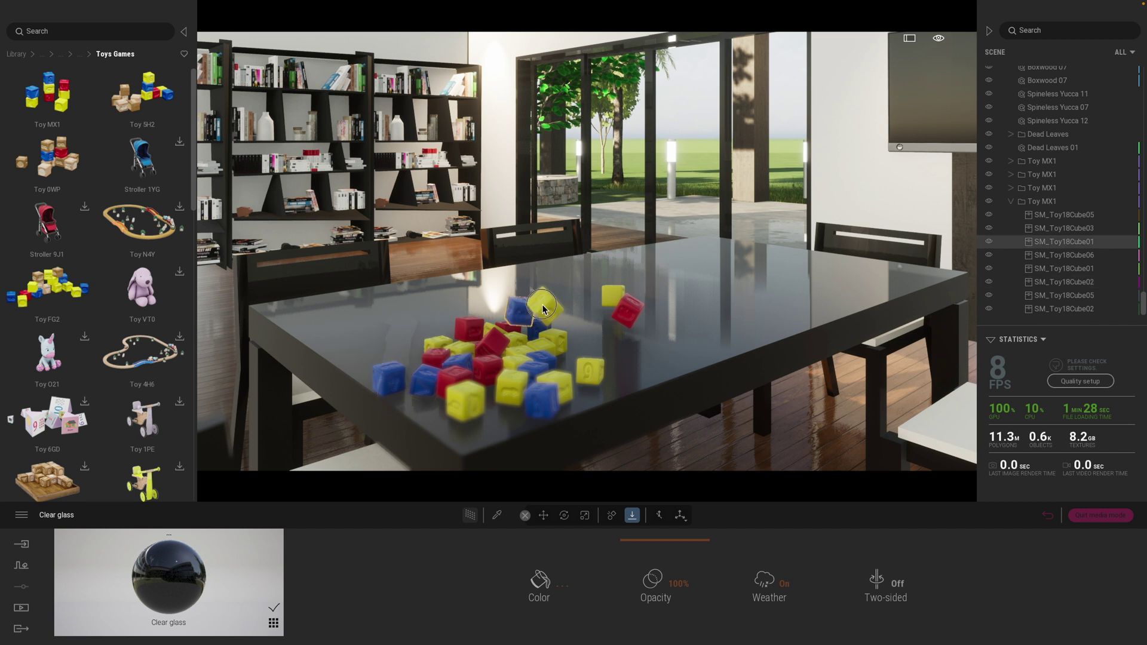
pyautogui.click(629, 311)
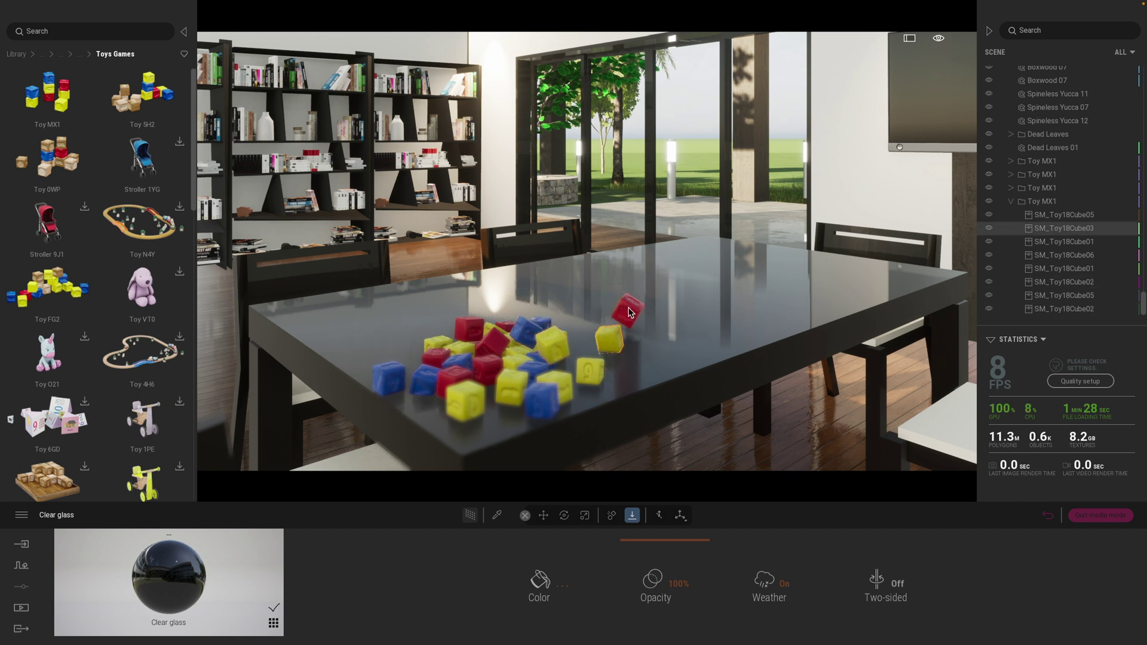
pyautogui.click(629, 308)
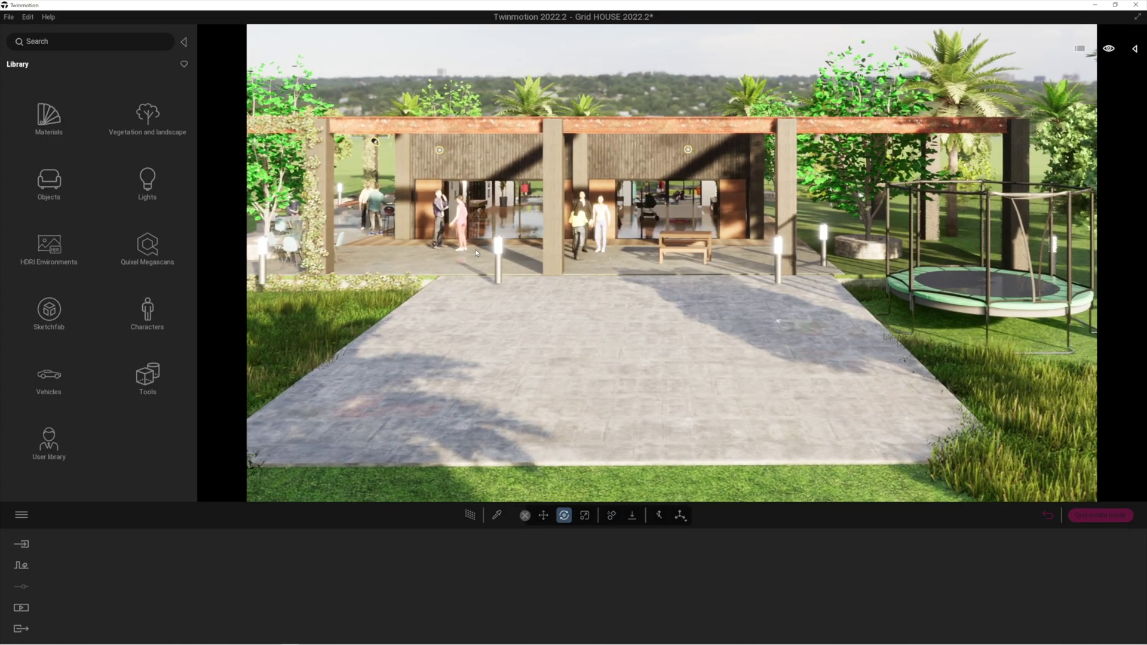
# Browse the Sketchfab Cars & Vehicles models in the library and show the details of (FREE) Porsche 911 Carrera 4S
pyautogui.click(52, 316)
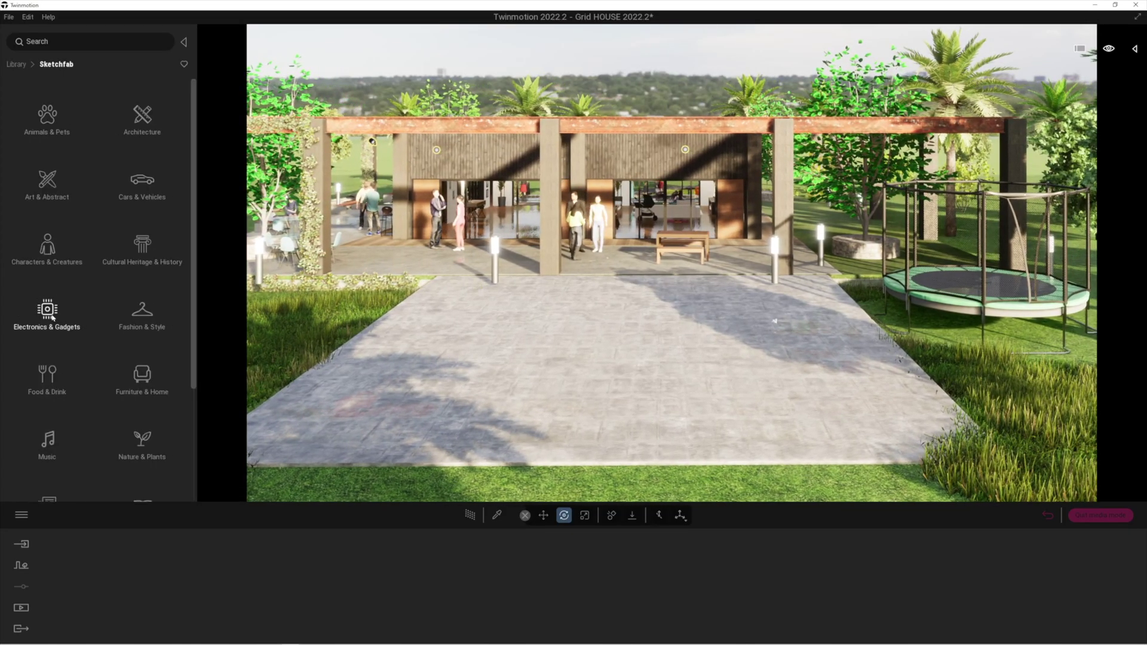
pyautogui.click(149, 183)
pyautogui.moveTo(51, 108)
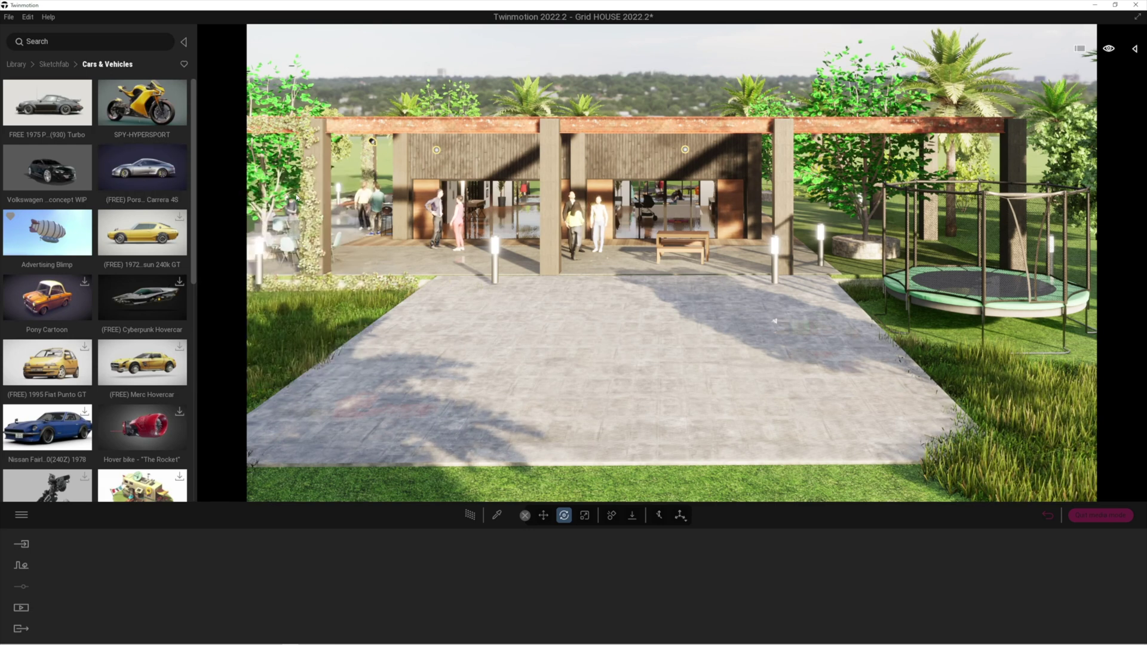
pyautogui.moveTo(142, 170)
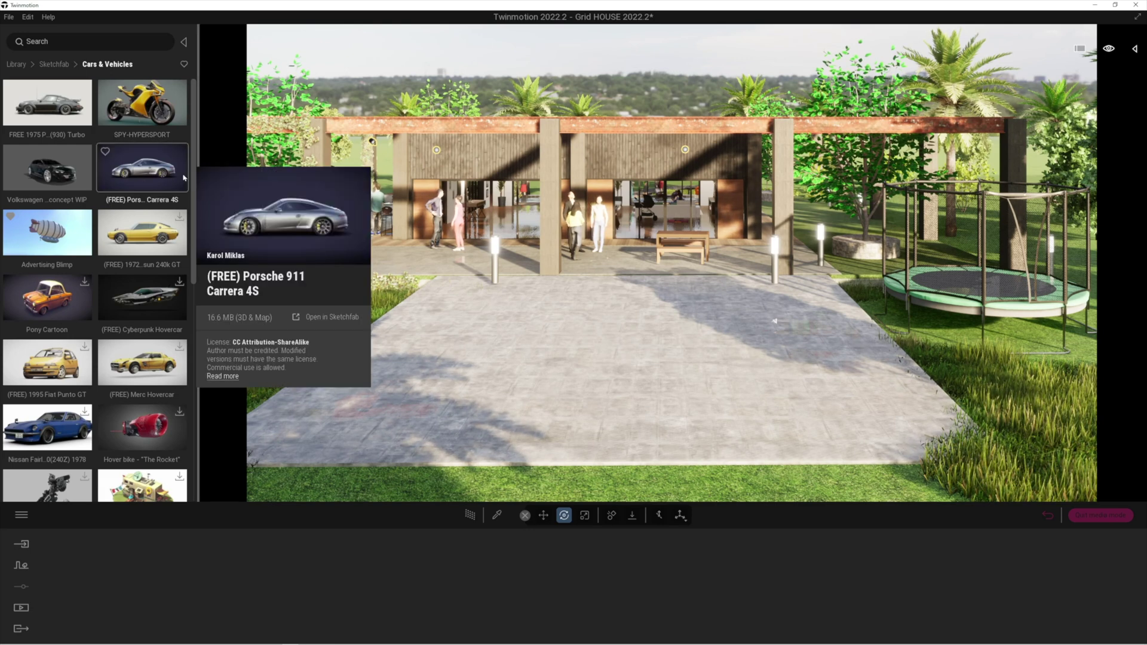
# Open the Porsche 911 Carrera 4S page on the Sketchfab website and examine its 3D preview, description and licence
pyautogui.click(331, 317)
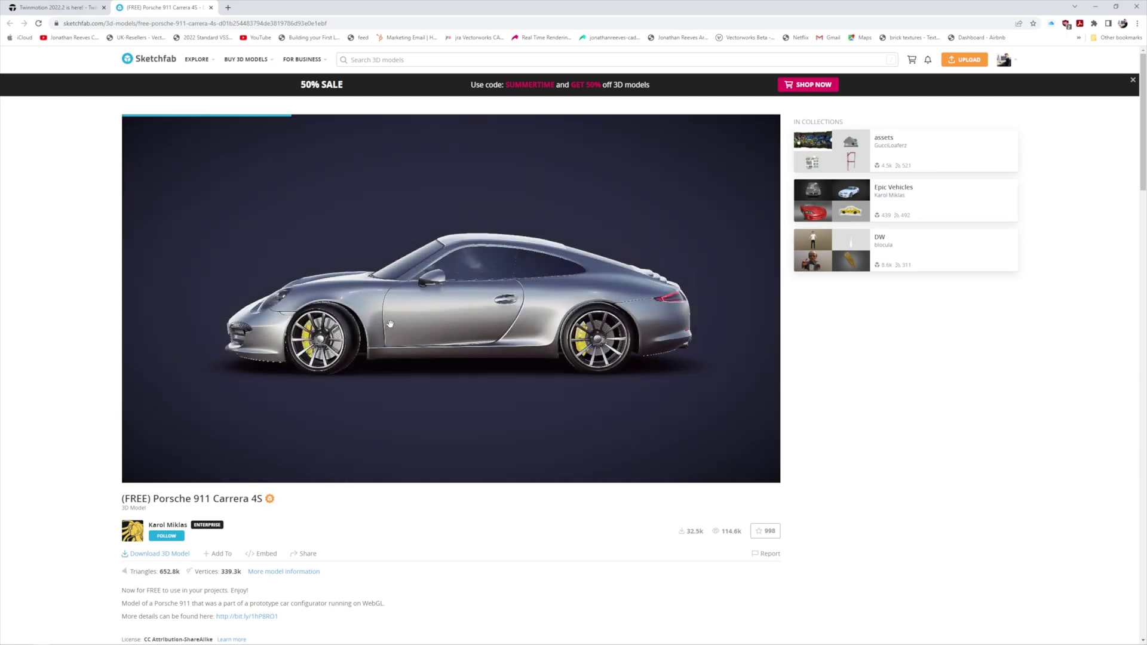
pyautogui.moveTo(389, 326); pyautogui.dragTo(119, 568)
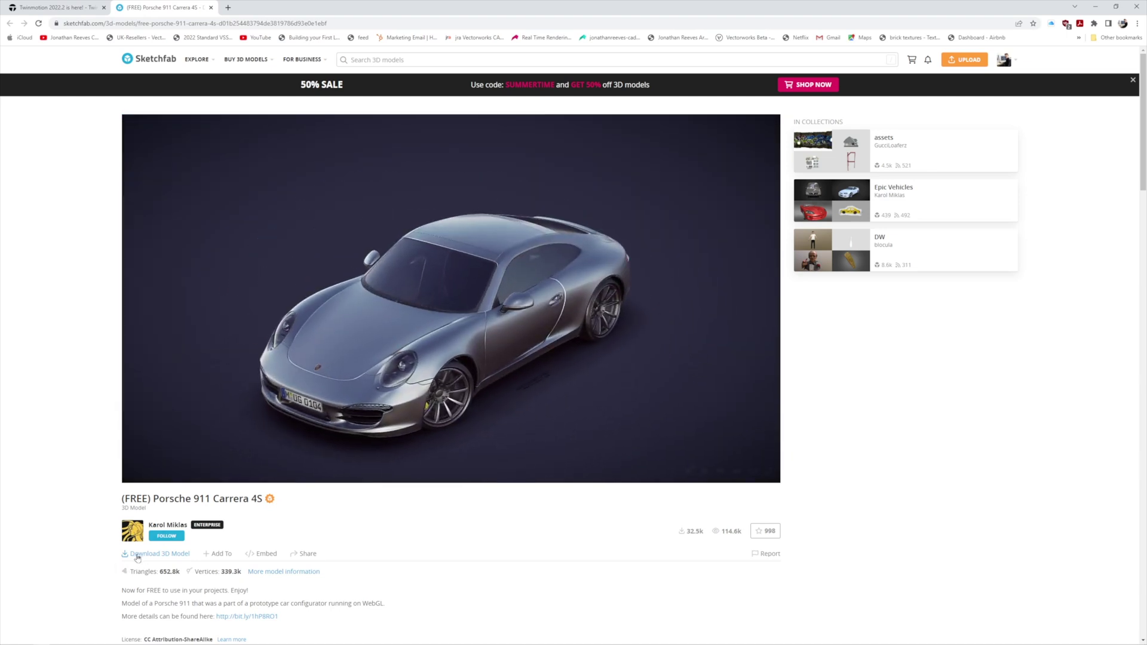
pyautogui.scroll(-4, 190, 326)
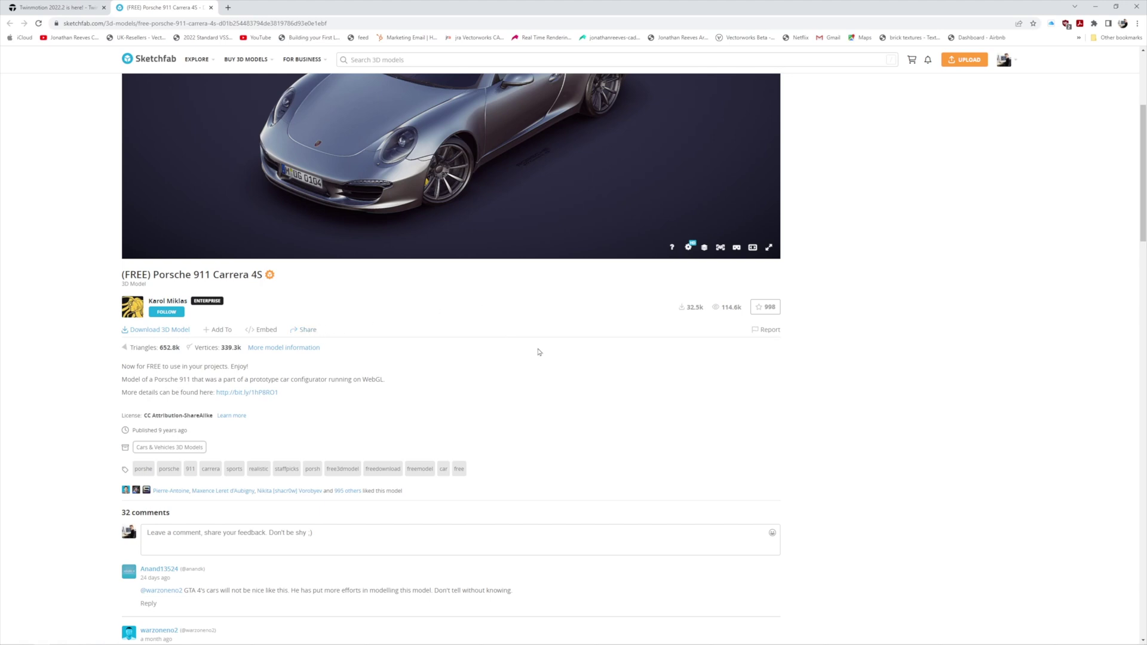
pyautogui.scroll(4, 539, 352)
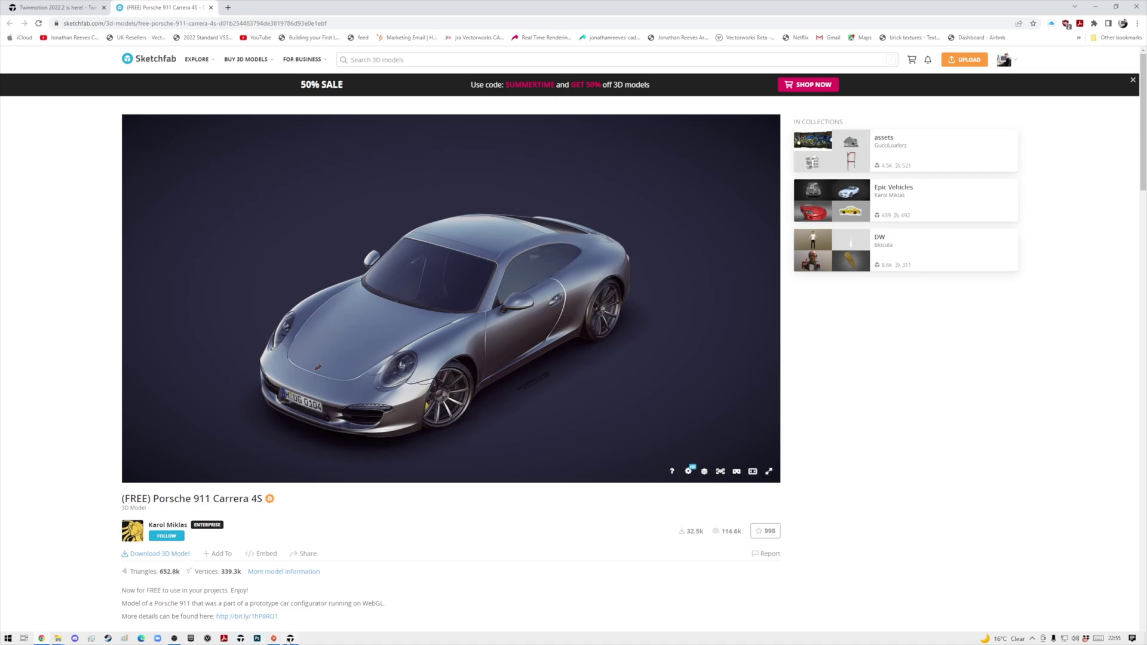
# Switch back to Twinmotion, place the Porsche 911 Carrera 4S on the paving before the house and rotate it about its vertical axis
pyautogui.click(289, 638)
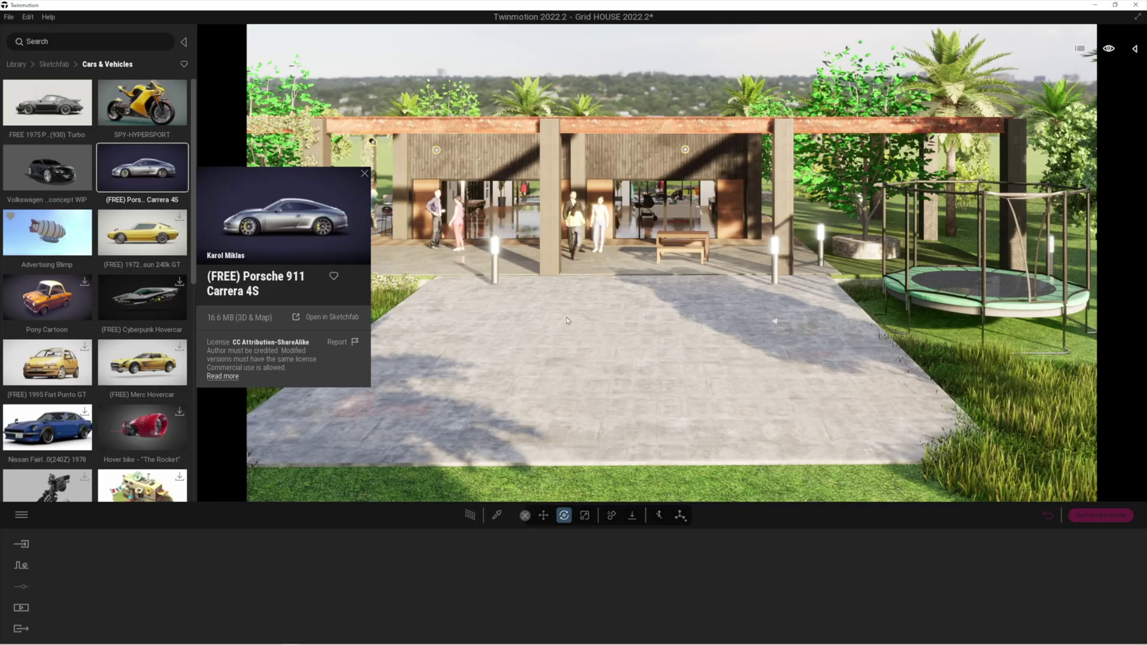
pyautogui.moveTo(220, 208); pyautogui.dragTo(618, 346)
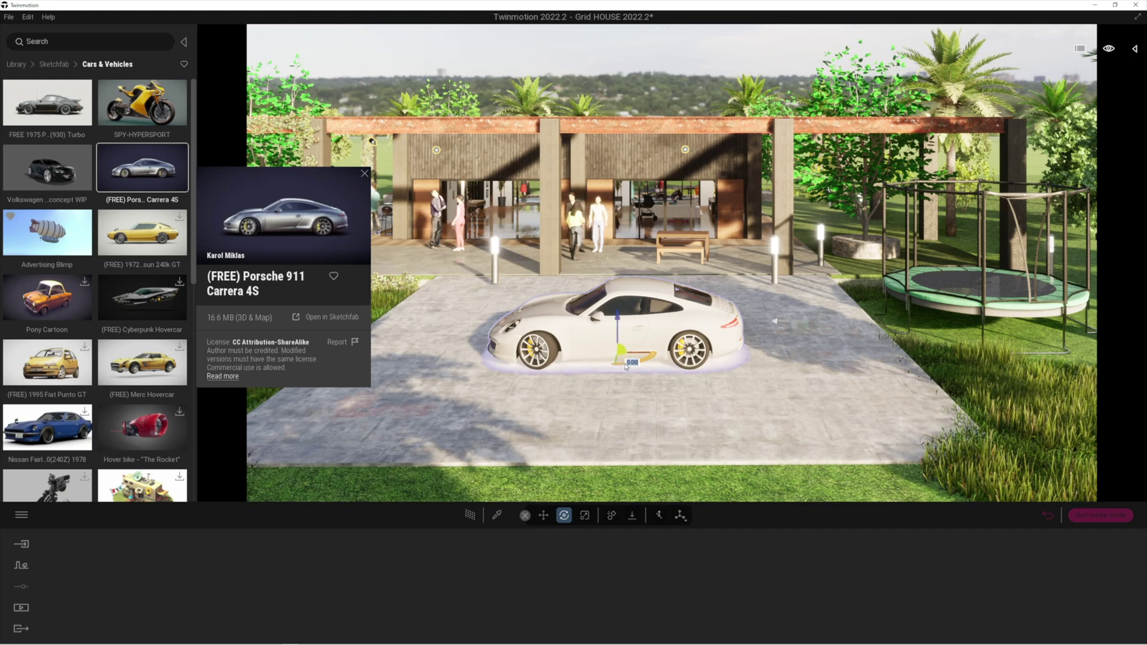
pyautogui.moveTo(626, 366); pyautogui.dragTo(717, 353)
# Try black (#000000) as the colour of the Porsche's coat material
pyautogui.press('t')
pyautogui.click(605, 336)
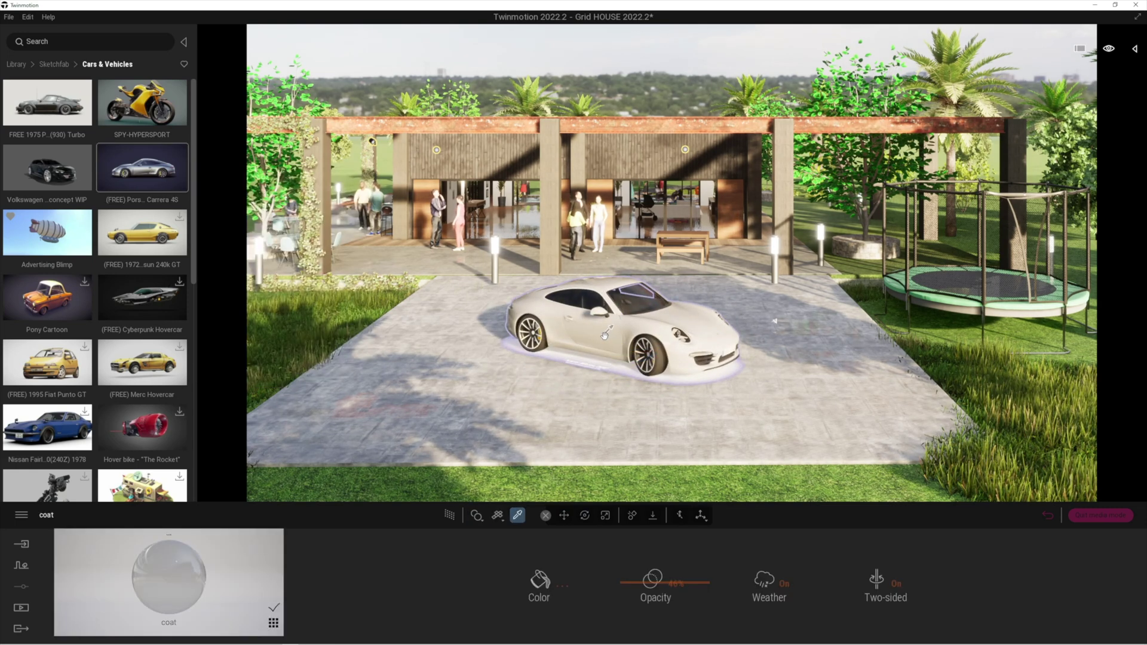
pyautogui.click(560, 589)
pyautogui.moveTo(572, 222); pyautogui.dragTo(800, 154)
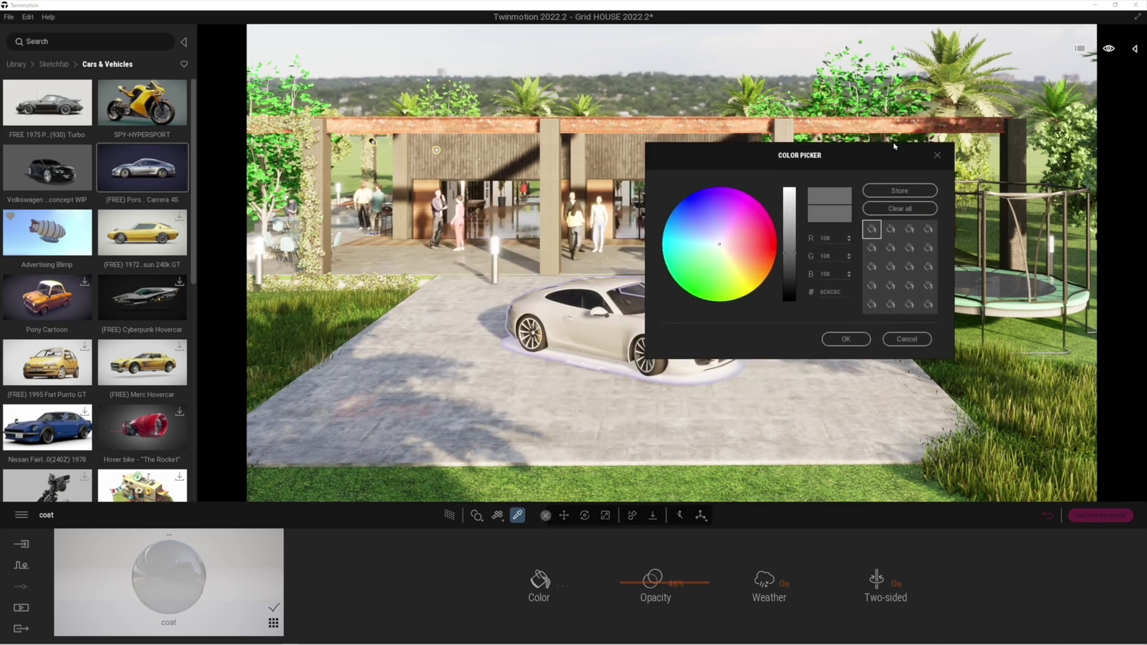
pyautogui.moveTo(795, 258); pyautogui.dragTo(799, 267)
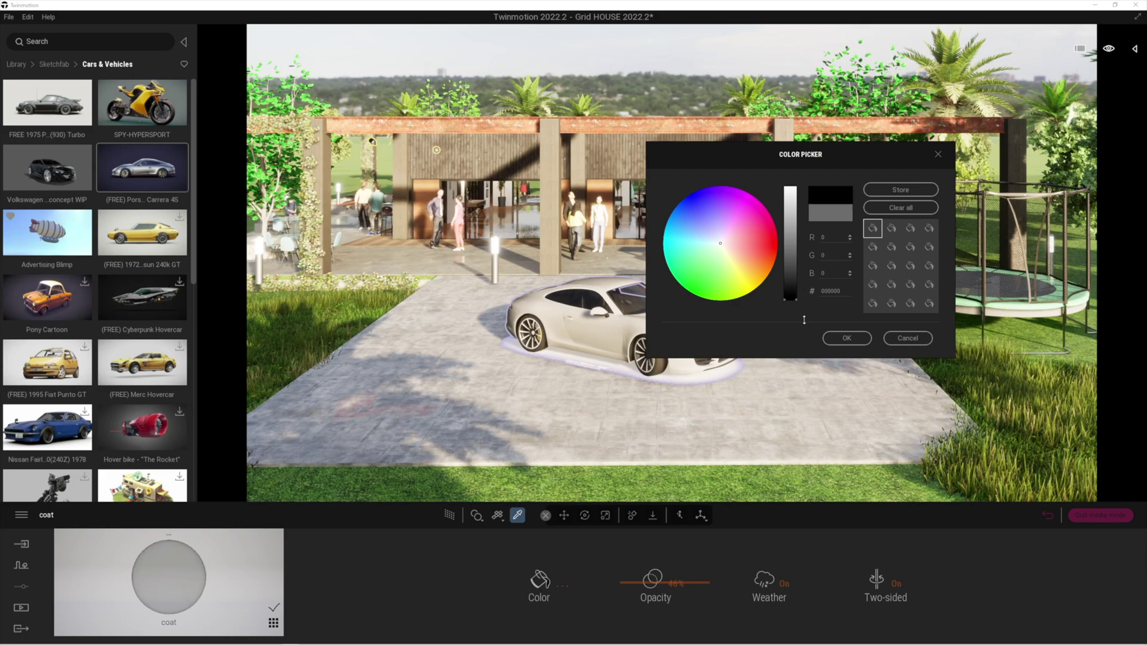
pyautogui.click(907, 338)
# Browse the Sketchfab Architecture models in a widened library and show the details of The facade of an old house
pyautogui.moveTo(634, 353); pyautogui.dragTo(642, 289, button='middle')
pyautogui.moveTo(642, 289); pyautogui.dragTo(589, 259, button='right')
pyautogui.press('w')
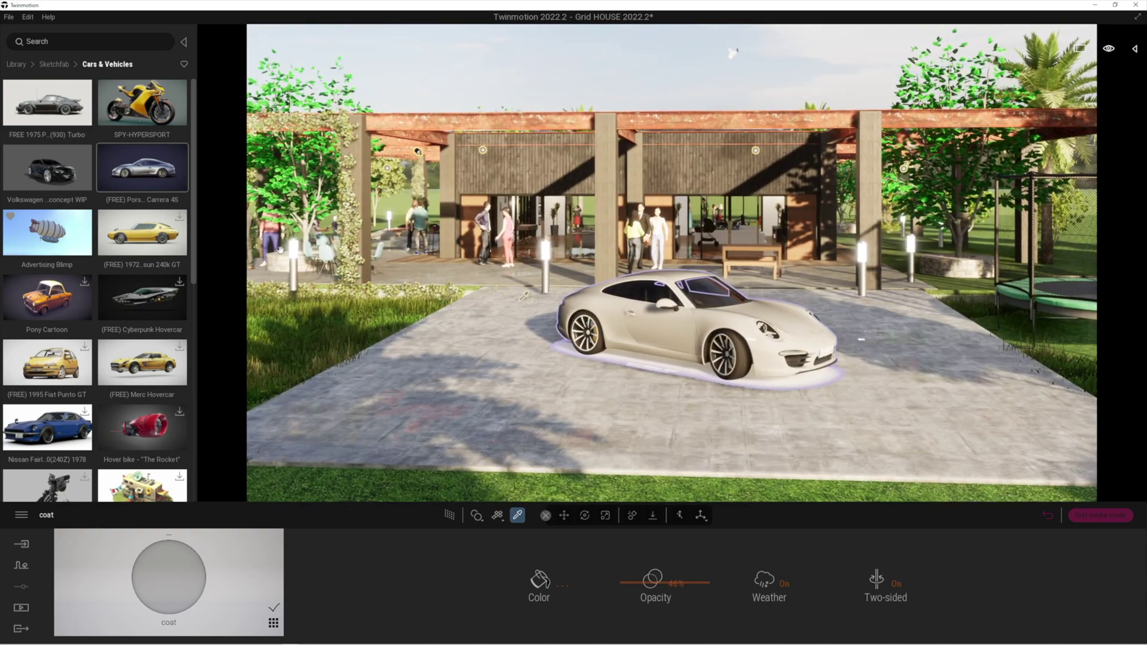
pyautogui.click(57, 64)
pyautogui.click(149, 116)
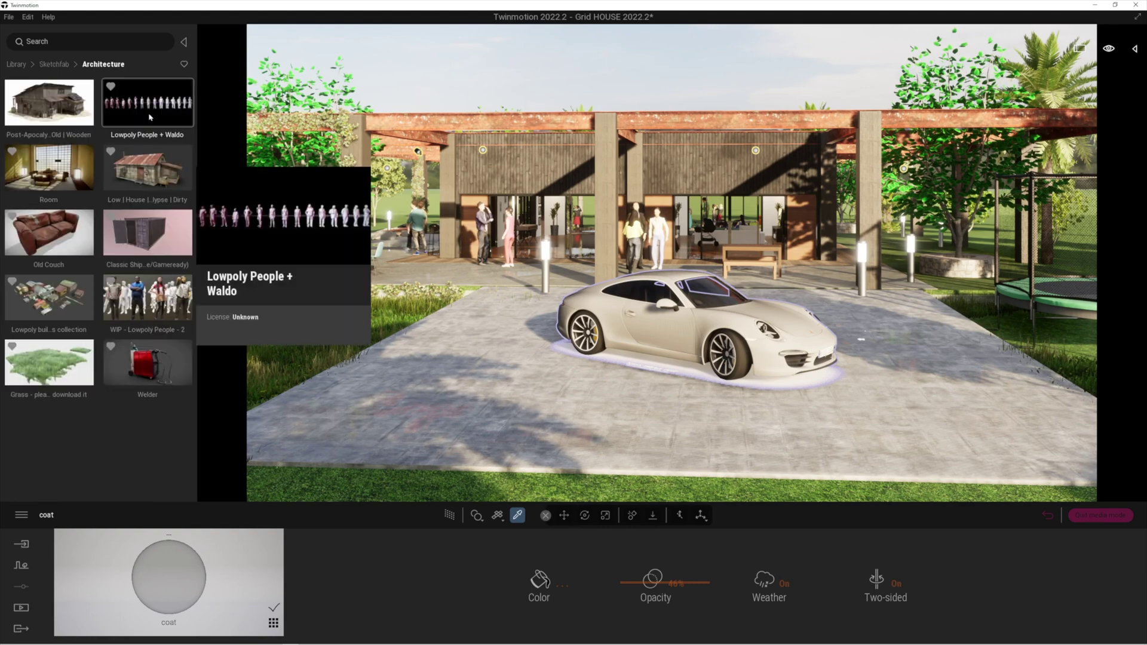
pyautogui.moveTo(198, 131); pyautogui.dragTo(493, 133)
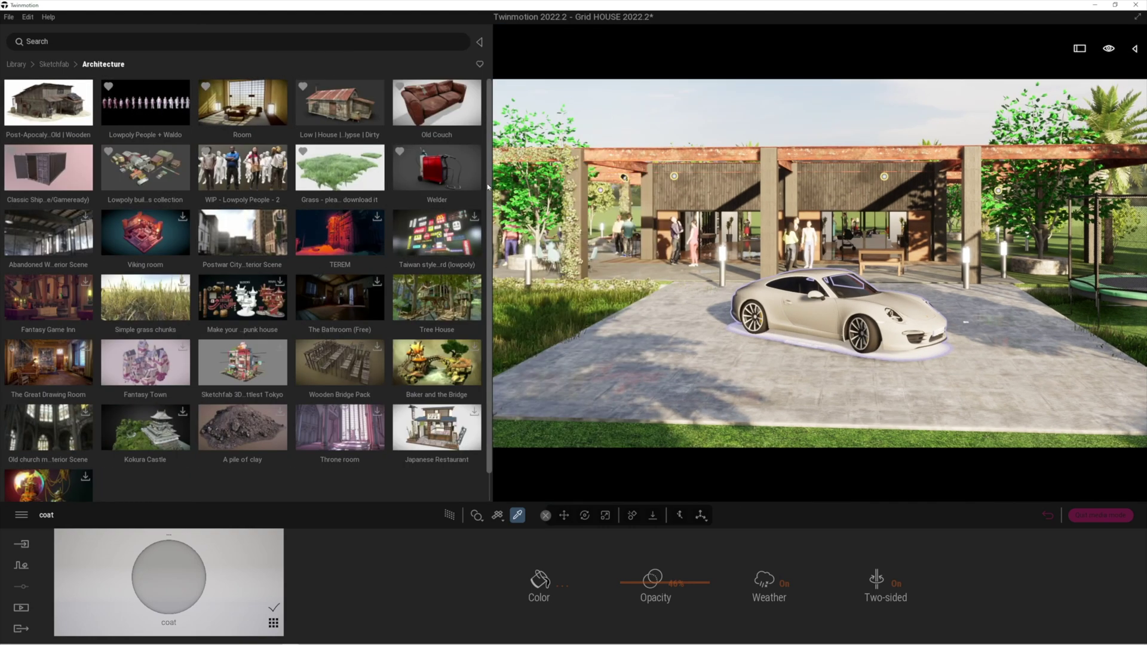
pyautogui.moveTo(489, 226); pyautogui.dragTo(489, 56)
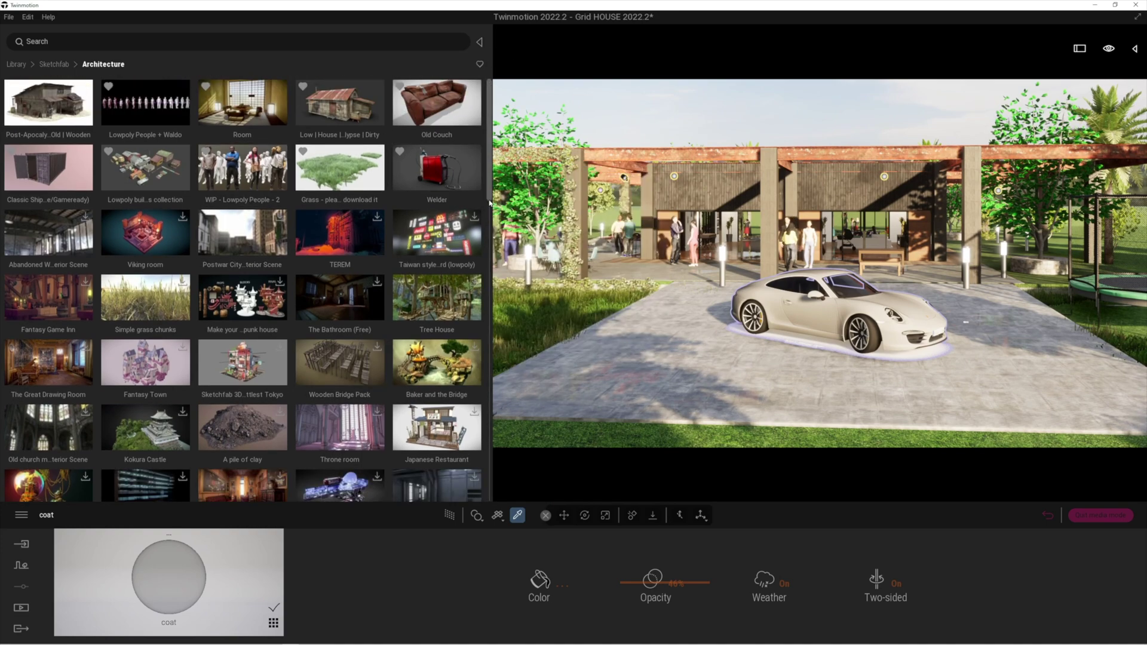
pyautogui.scroll(-10, 485, 356)
pyautogui.scroll(-10, 484, 356)
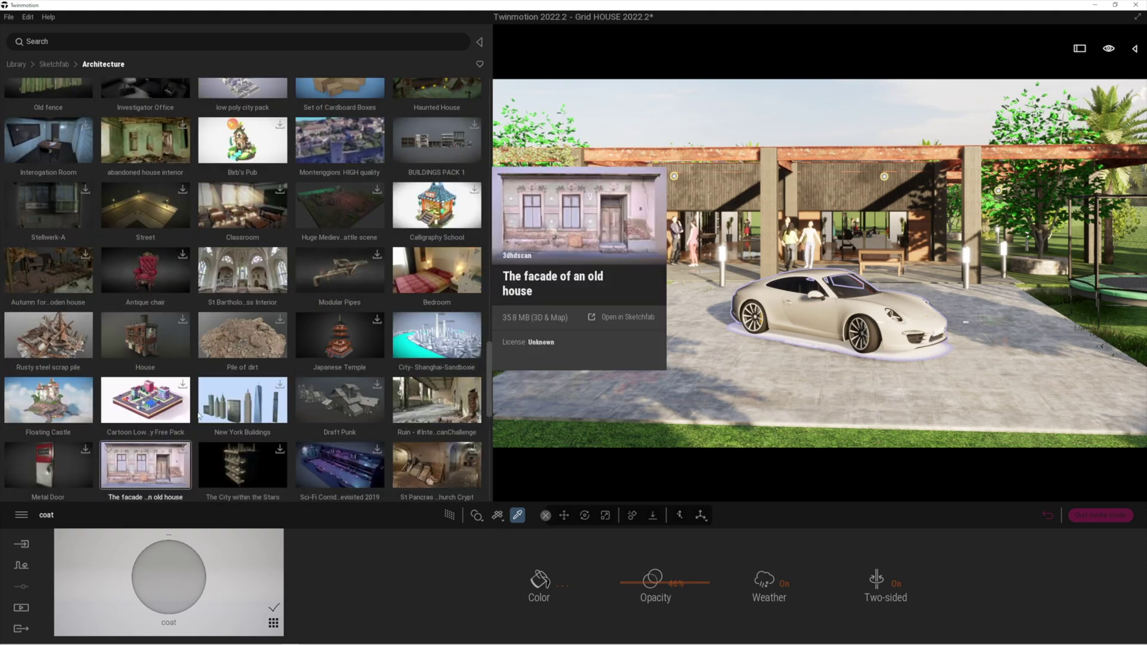
pyautogui.click(150, 473)
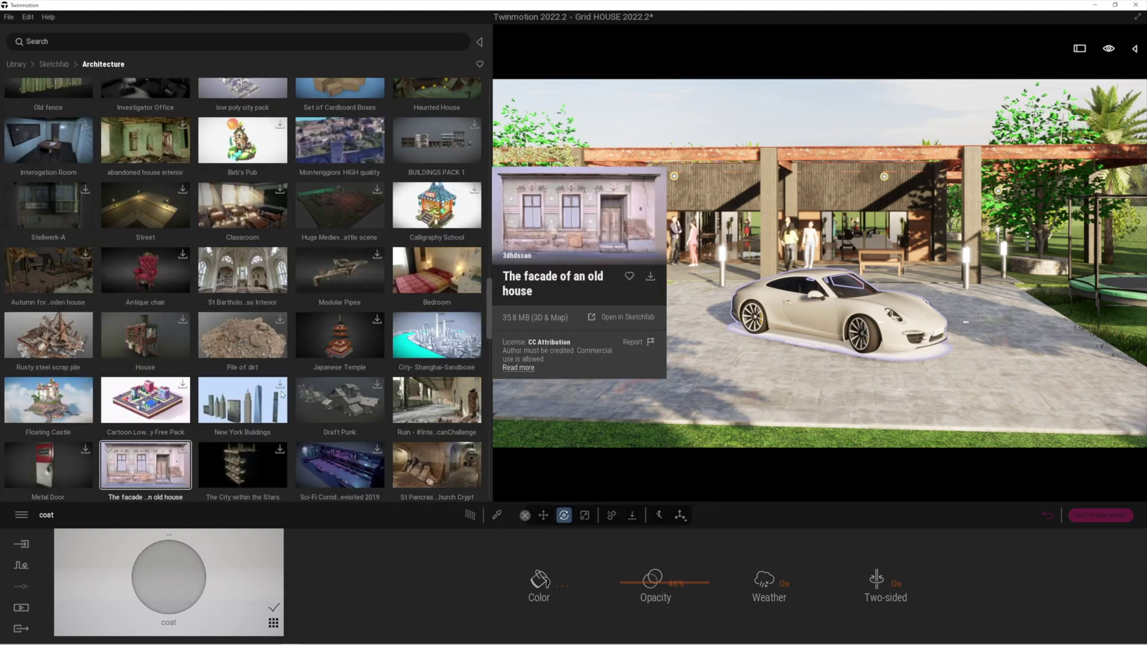
pyautogui.moveTo(250, 285)
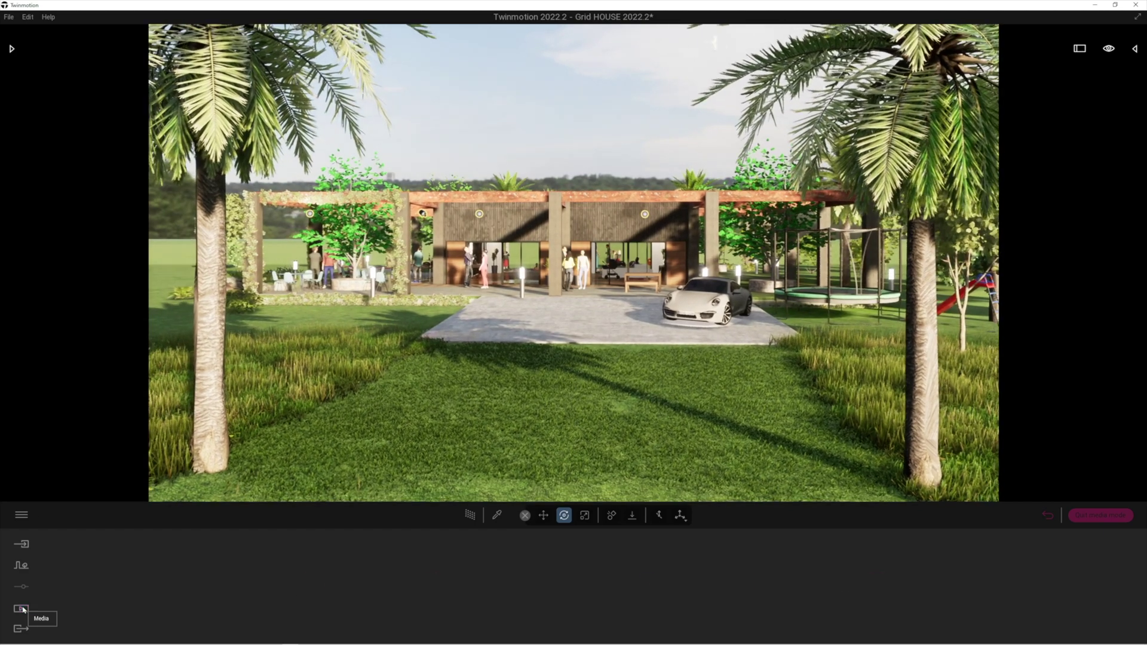
# Create a new media image of the house's front view and set its output size to 16K (15360x8640)
pyautogui.click(23, 609)
pyautogui.click(309, 583)
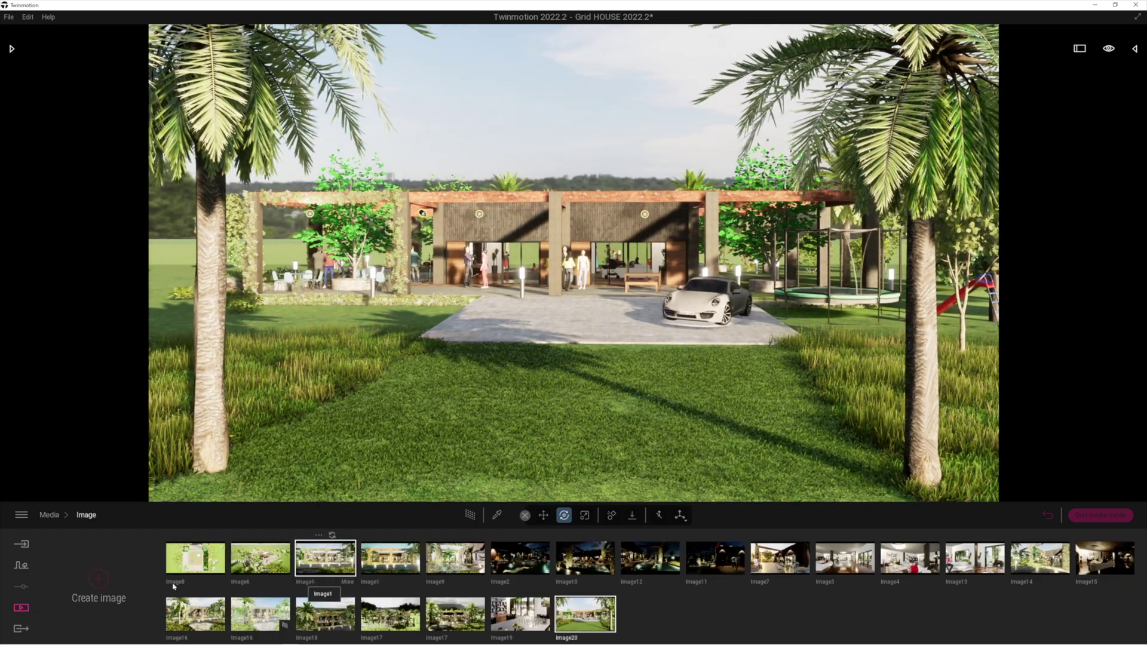
pyautogui.click(99, 579)
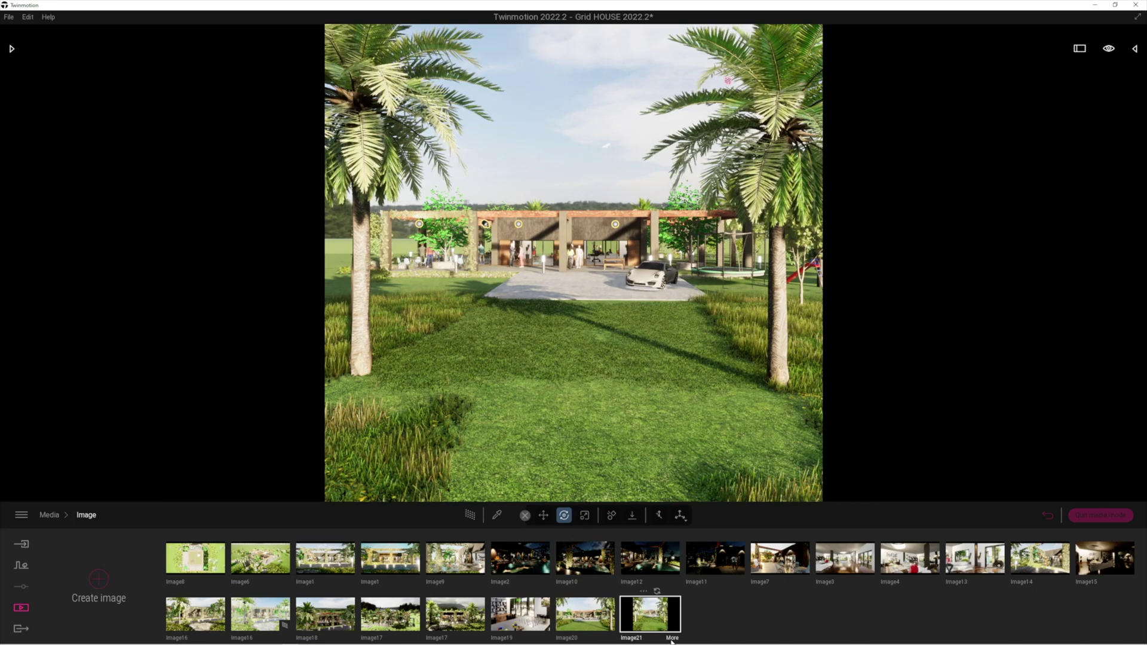
pyautogui.click(672, 638)
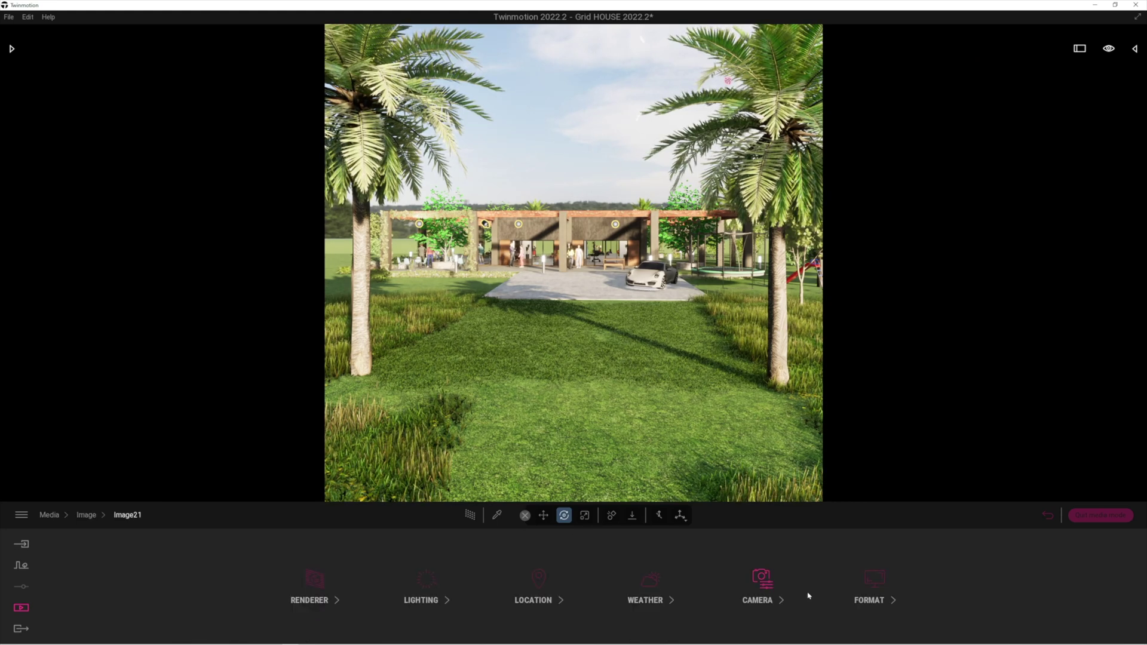
pyautogui.click(873, 582)
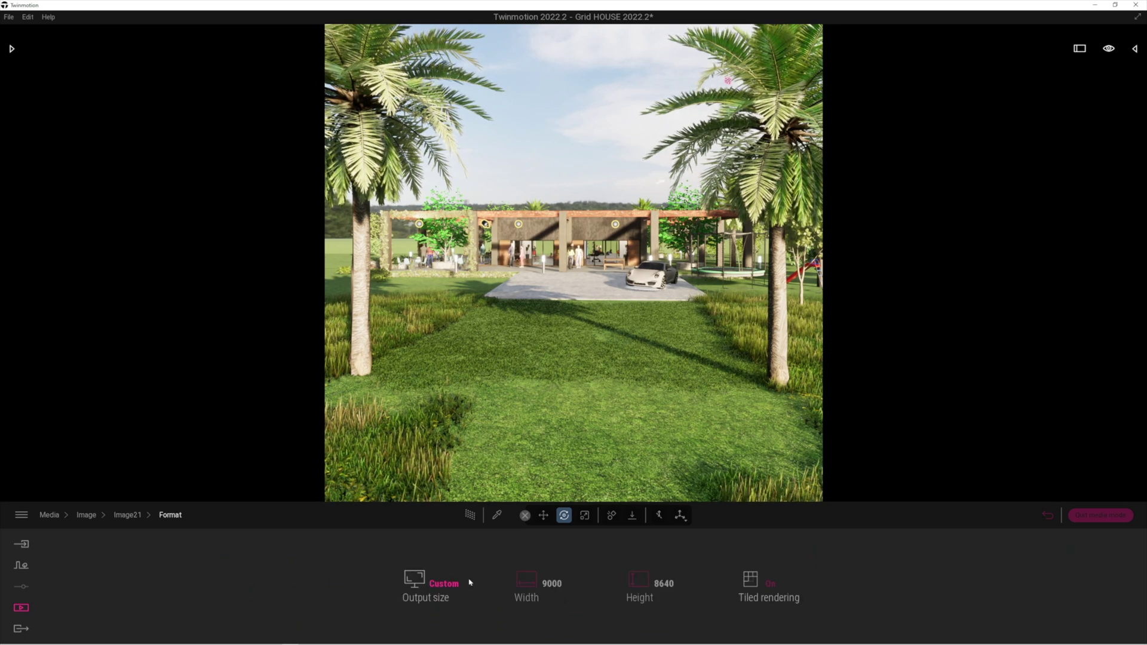
pyautogui.click(442, 584)
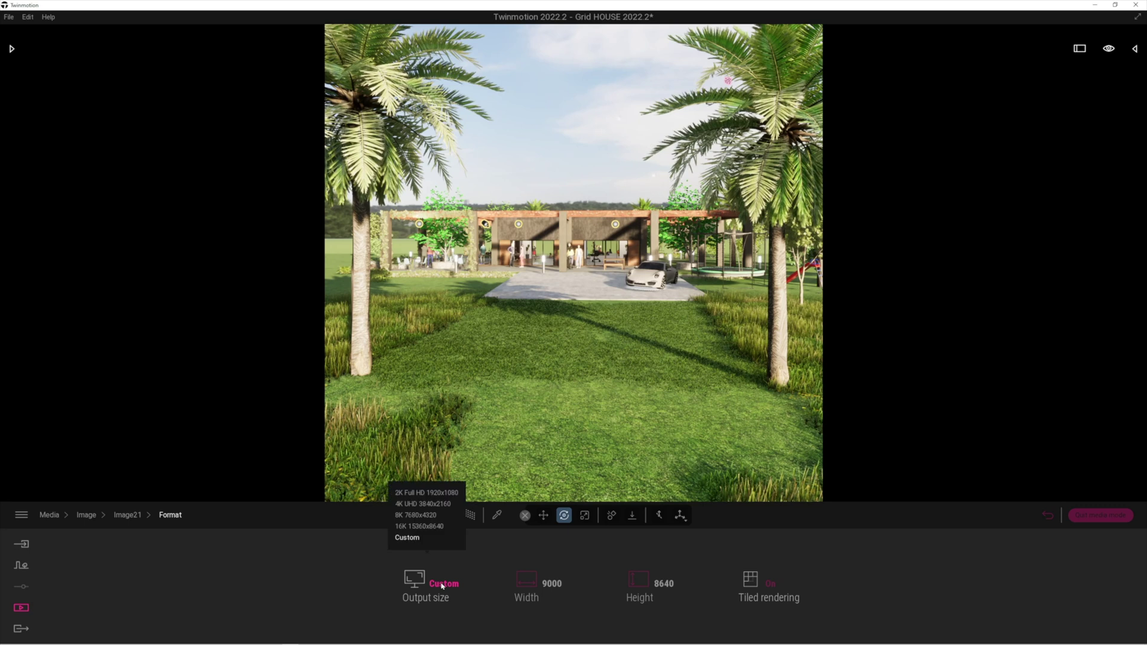
pyautogui.click(411, 526)
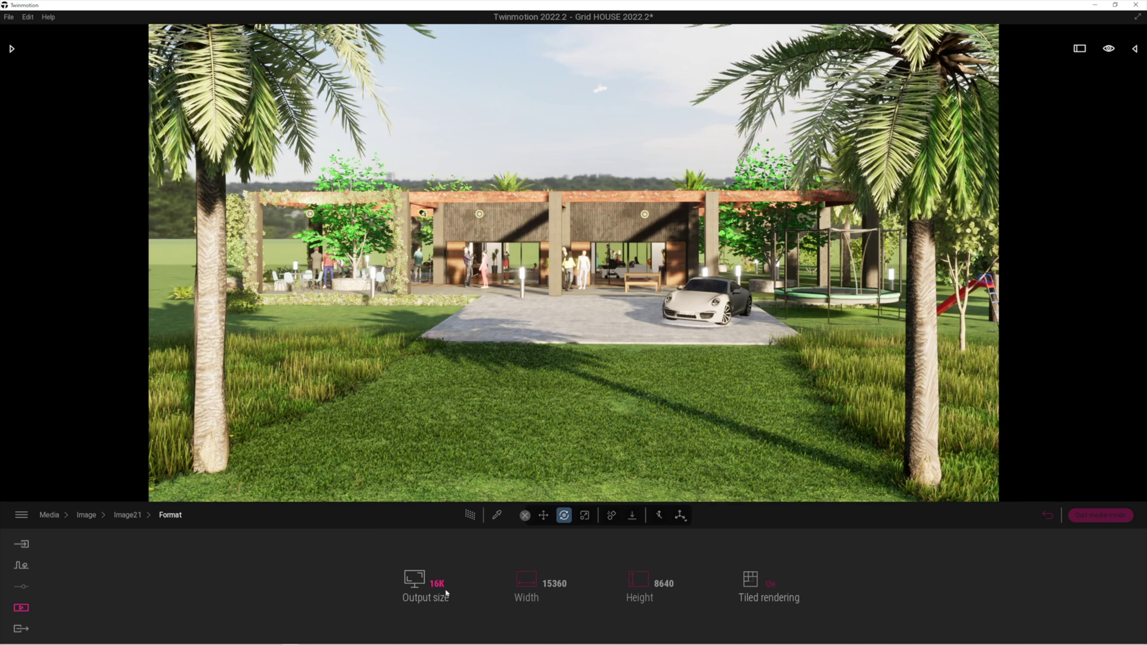
# Try the 8K output size with tiled rendering off, and restore tiled rendering and the 16K output size
pyautogui.click(769, 586)
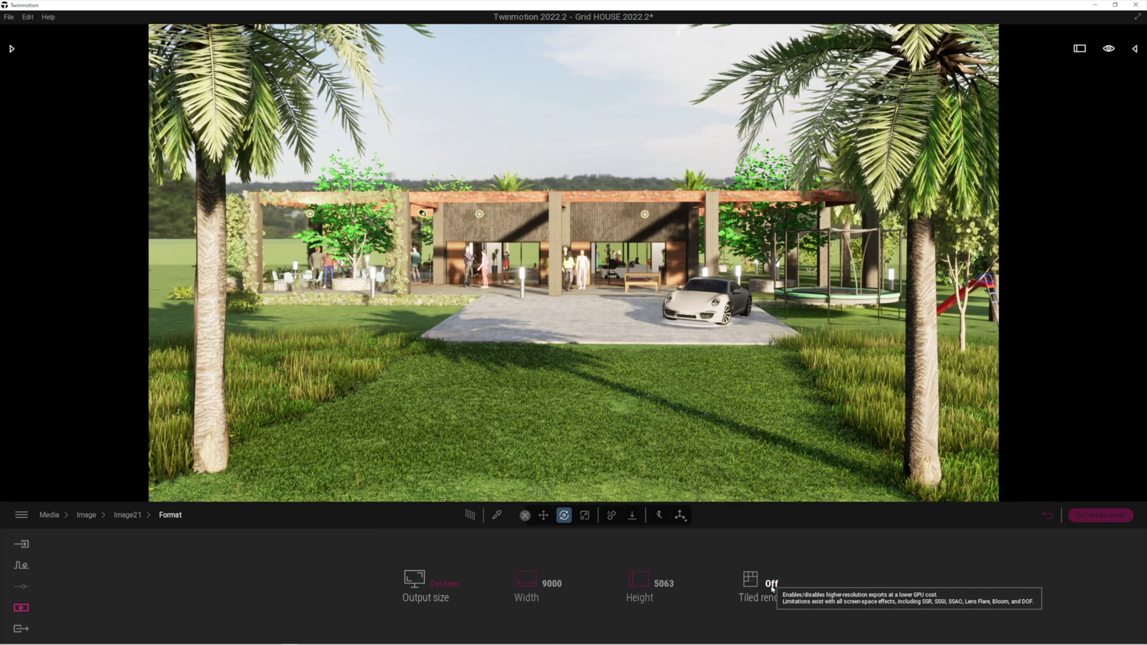
pyautogui.click(440, 584)
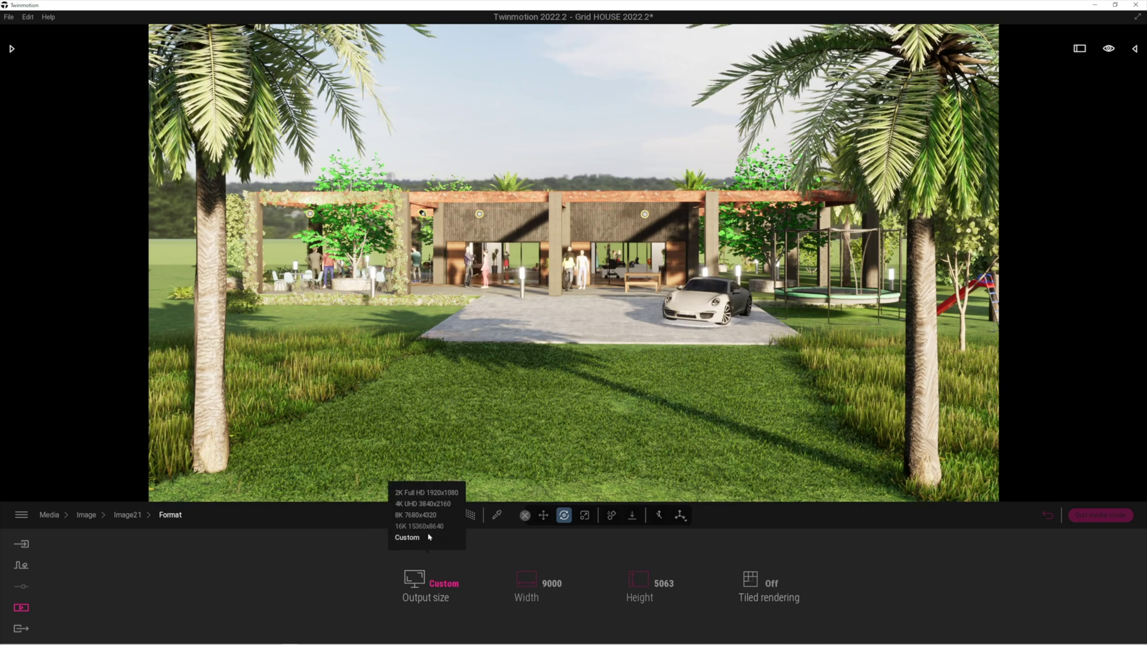
pyautogui.click(413, 517)
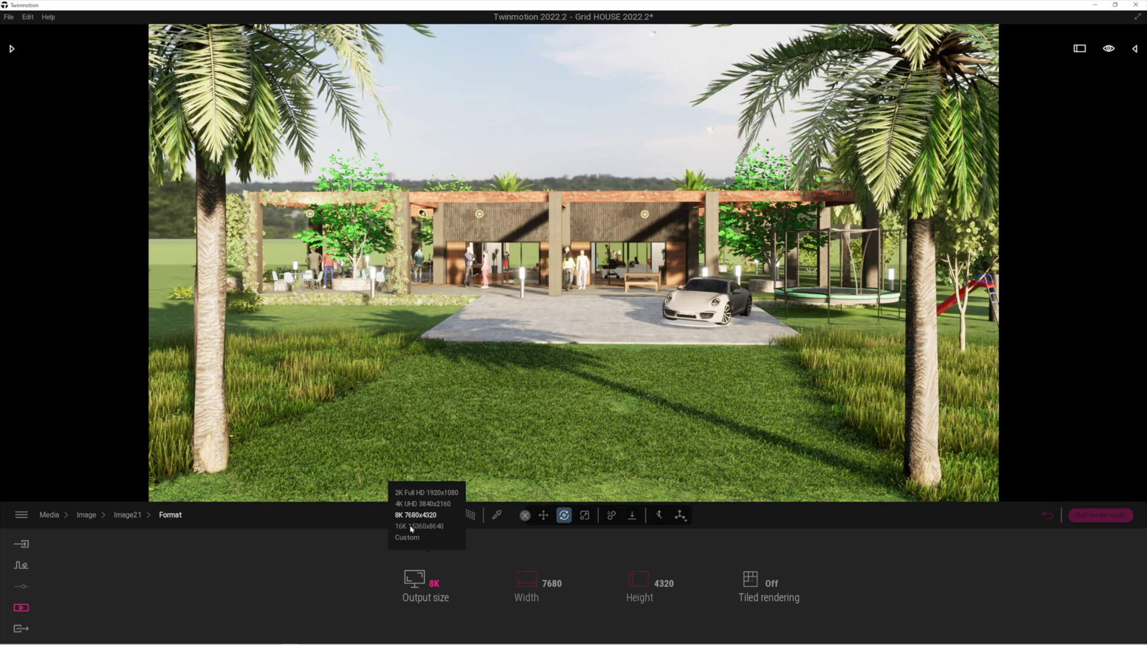
pyautogui.click(769, 584)
pyautogui.click(436, 585)
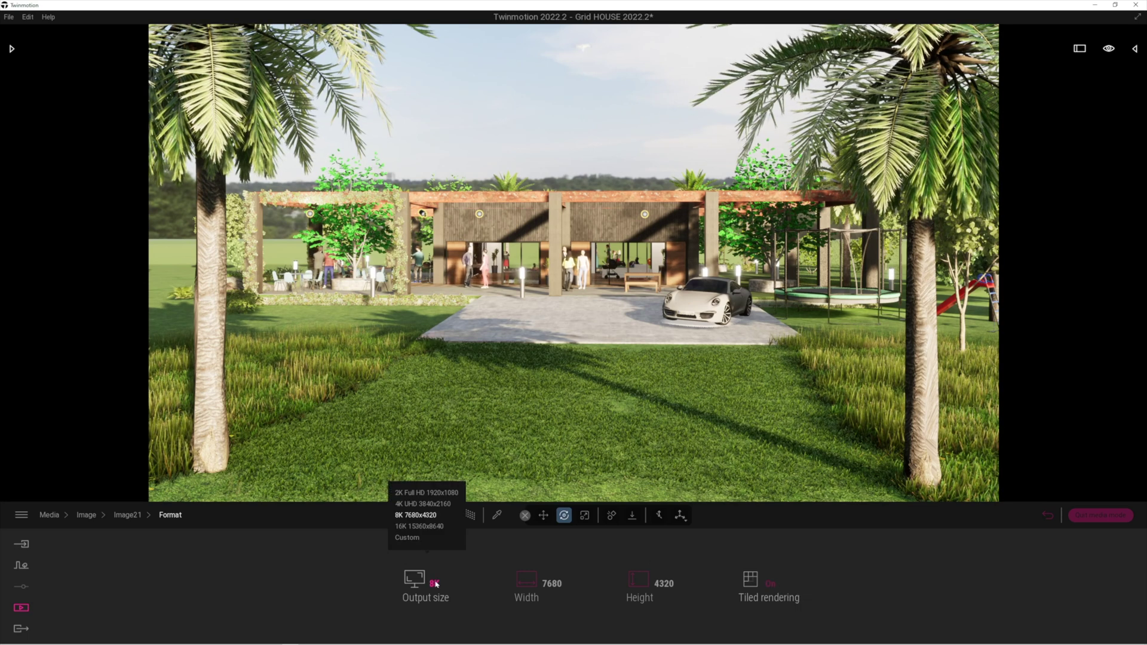
pyautogui.click(412, 526)
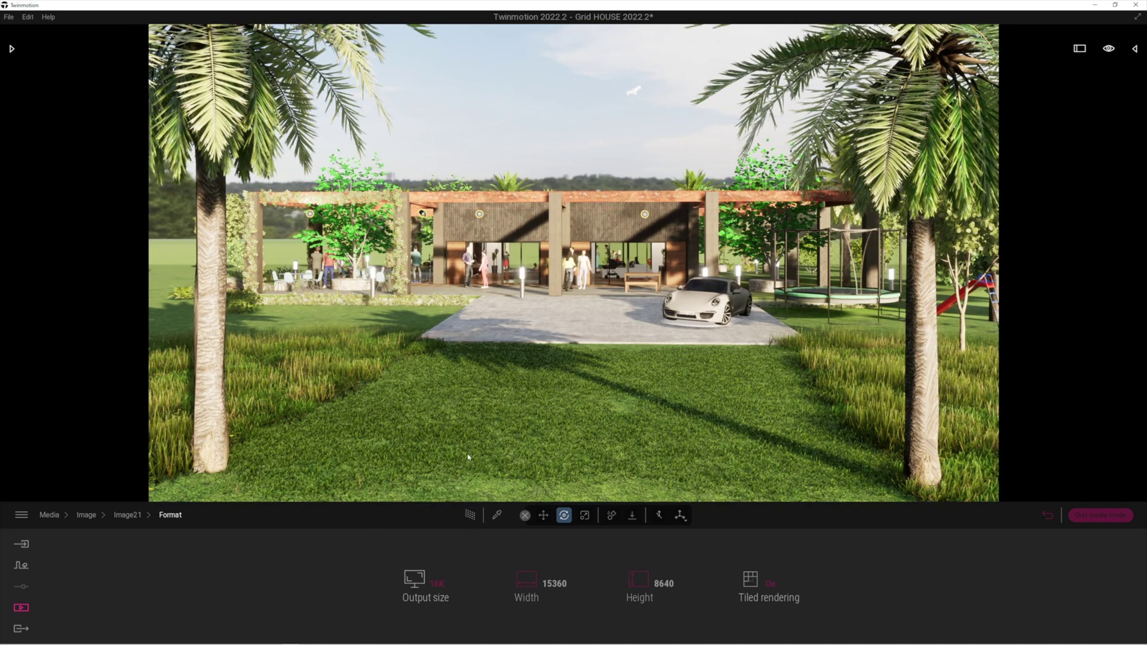
# Select Image21 instead of Image20 for the local image export and start exporting
pyautogui.scroll(3, 510, 411)
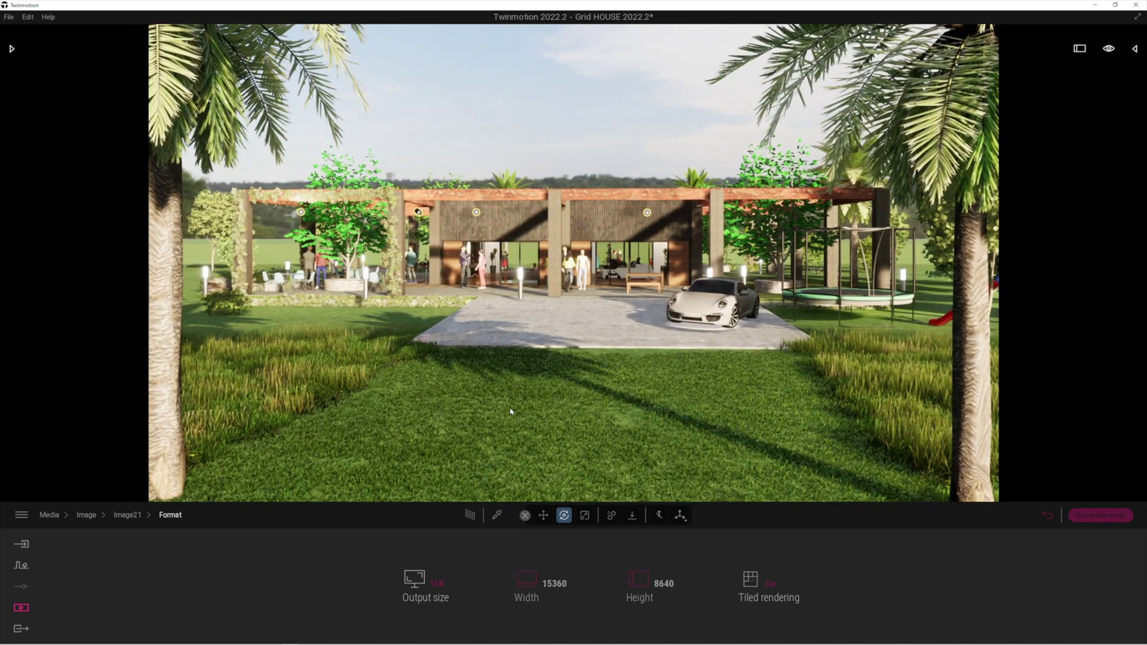
pyautogui.click(127, 516)
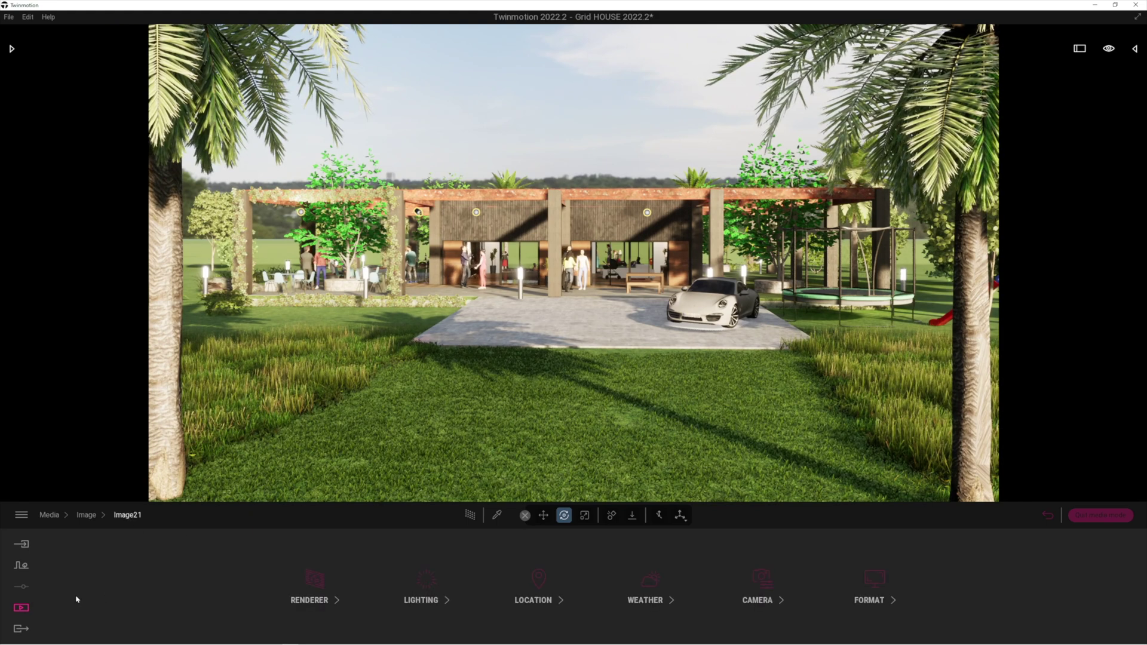
pyautogui.click(20, 608)
pyautogui.click(308, 591)
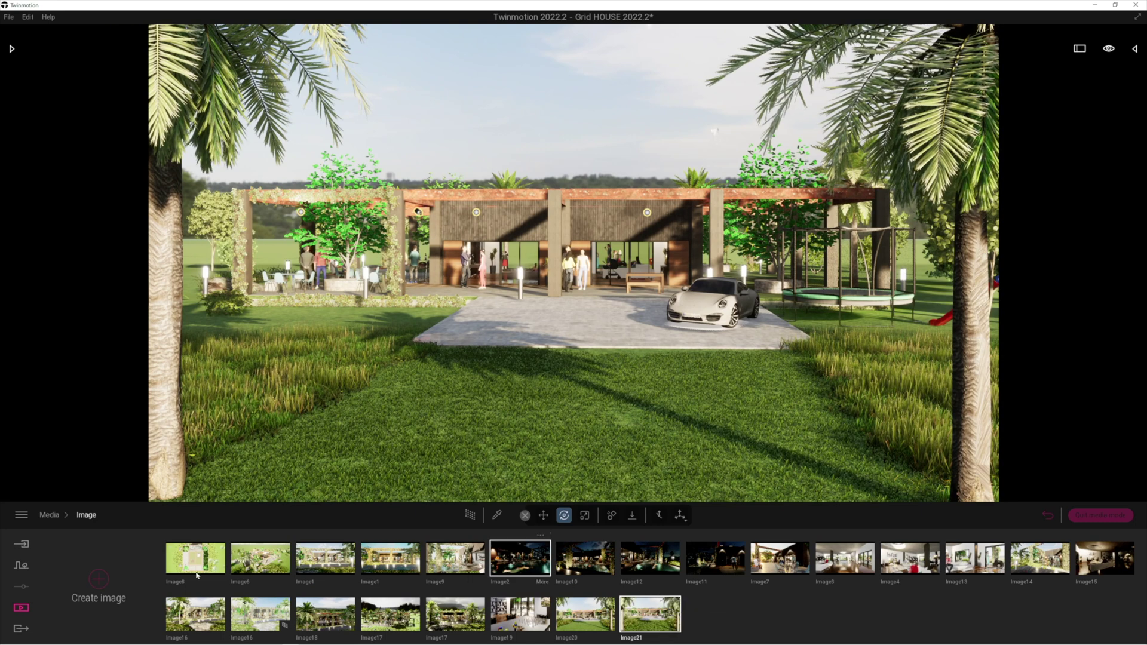
pyautogui.click(20, 629)
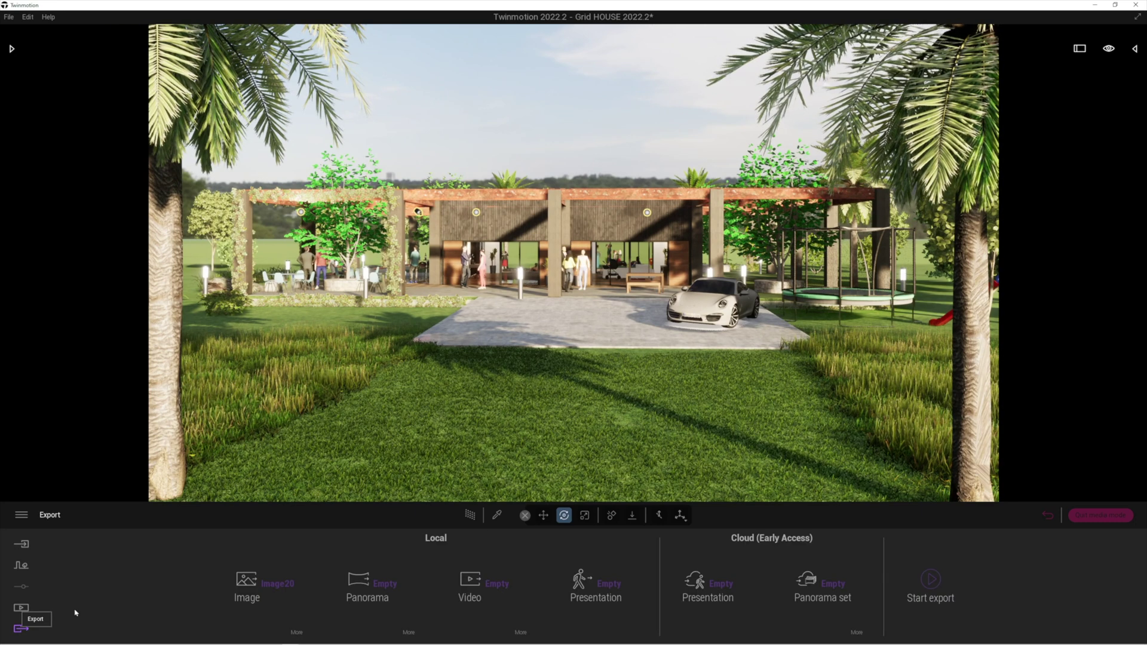
pyautogui.click(276, 586)
pyautogui.click(396, 528)
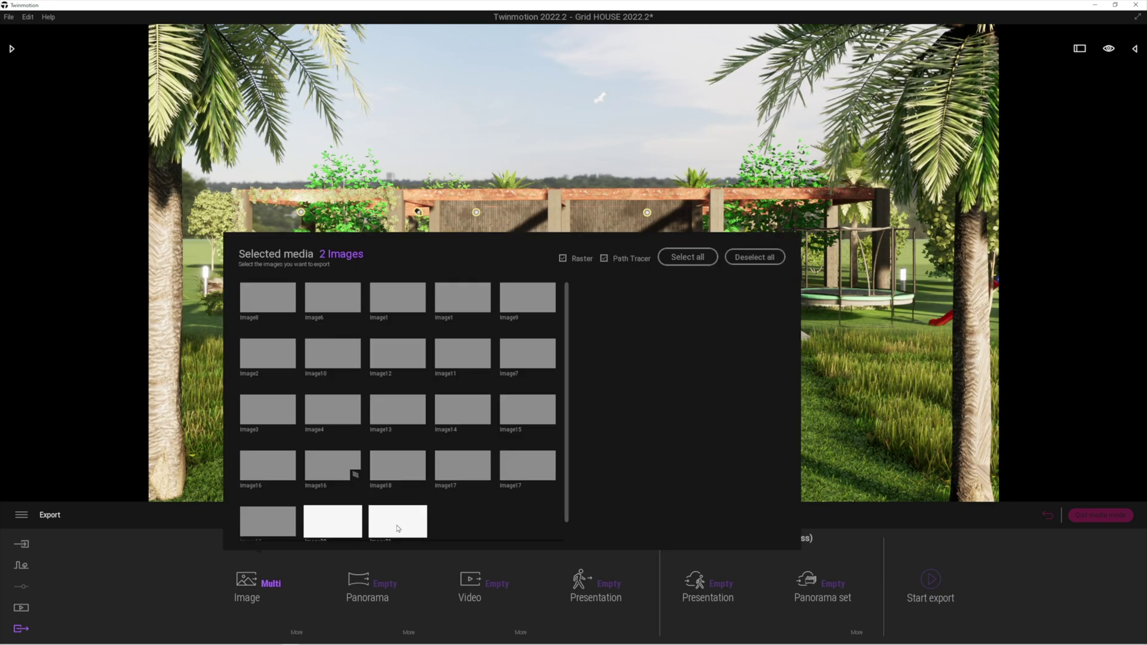
pyautogui.click(325, 529)
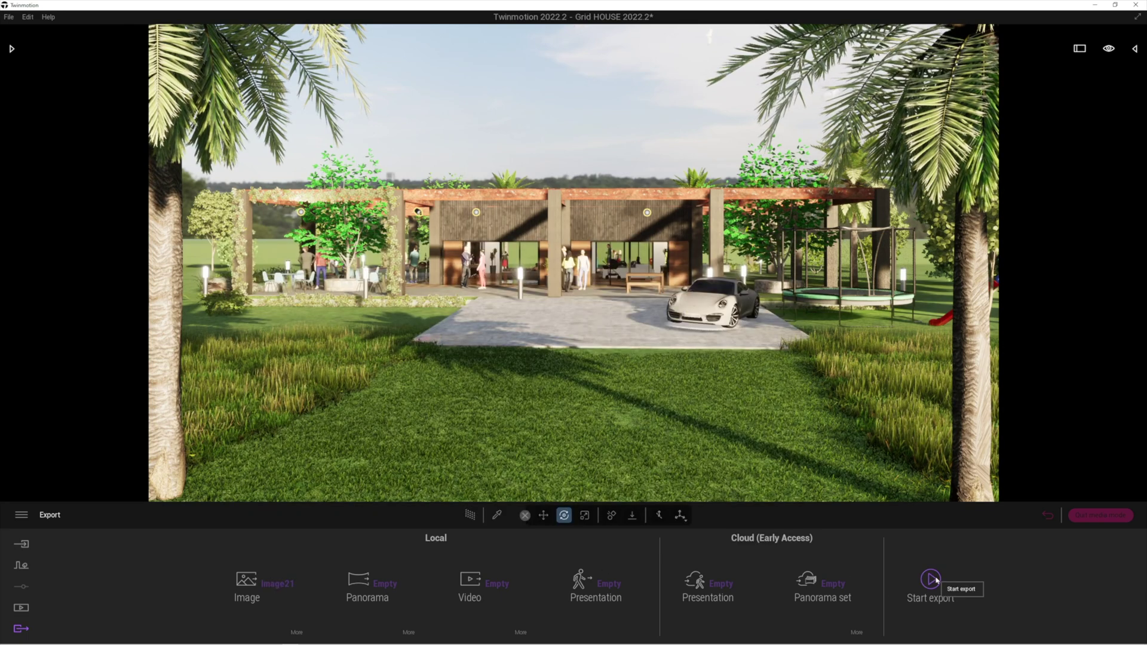
pyautogui.click(933, 579)
pyautogui.click(841, 505)
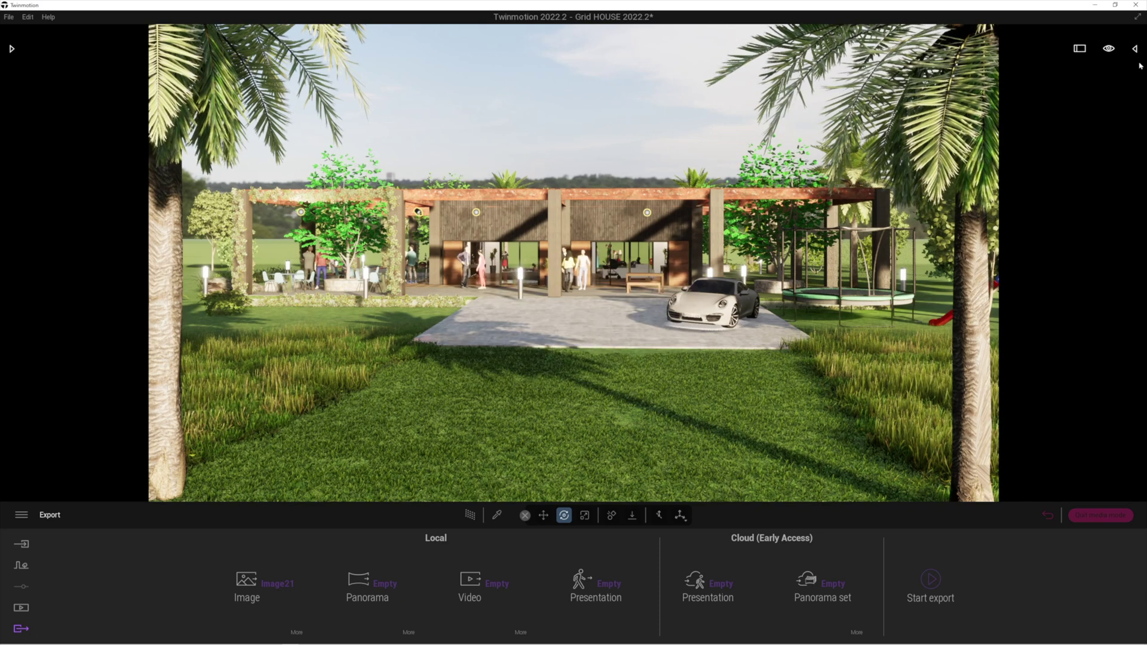
# Show the scene statistics in place of the transform values to check the render time
pyautogui.click(1134, 48)
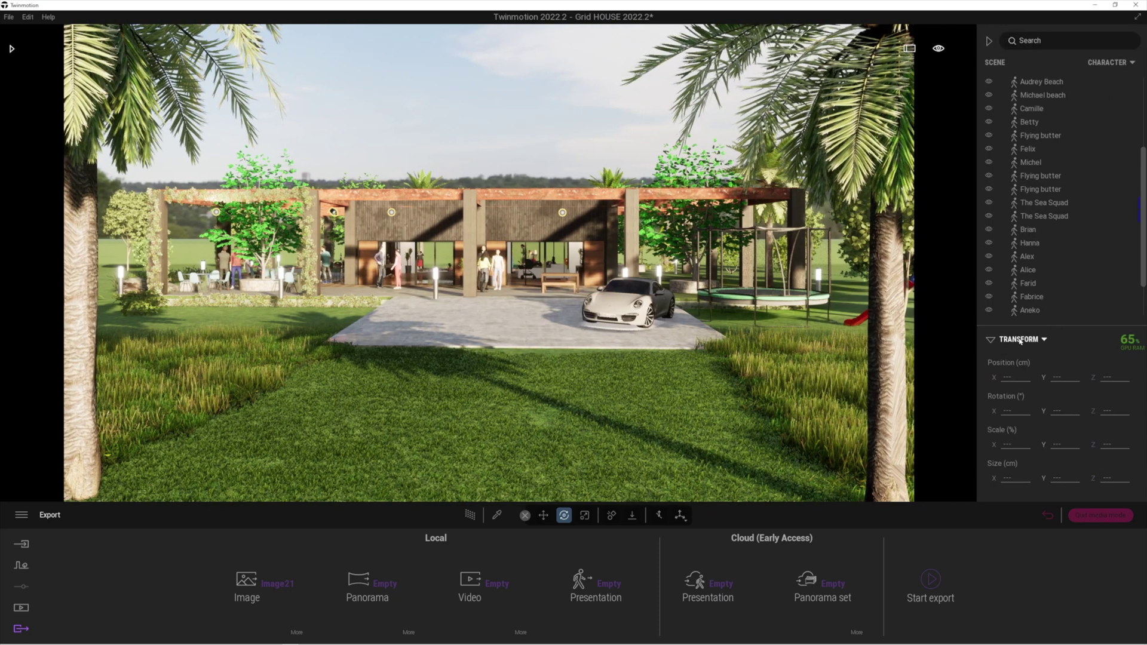
pyautogui.click(1019, 339)
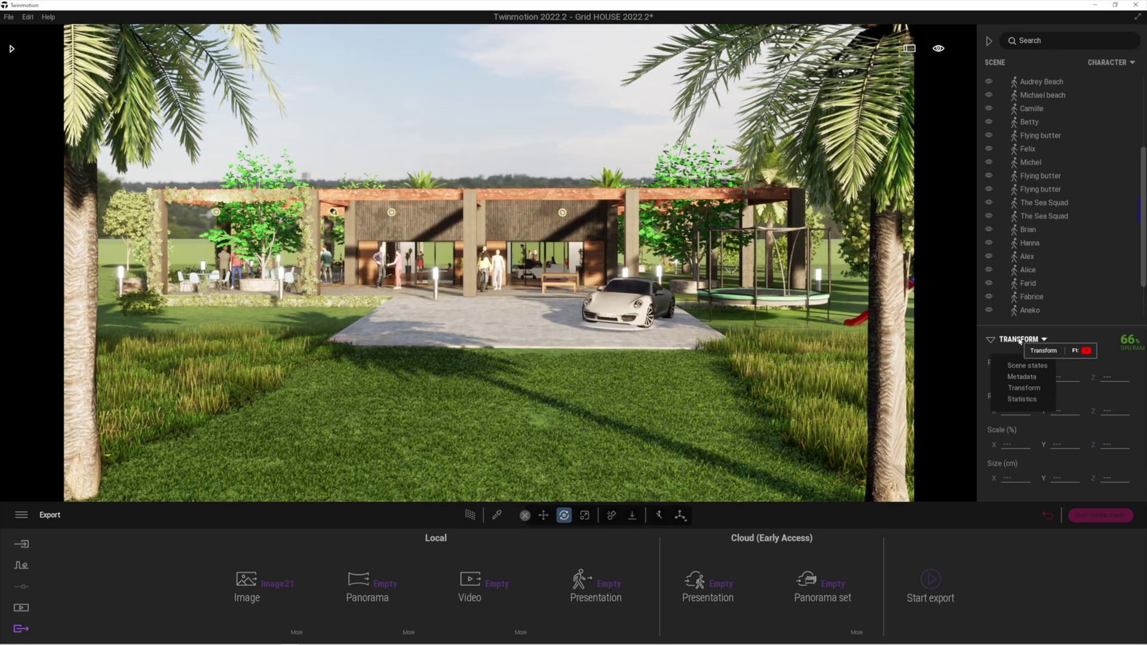
pyautogui.click(1021, 399)
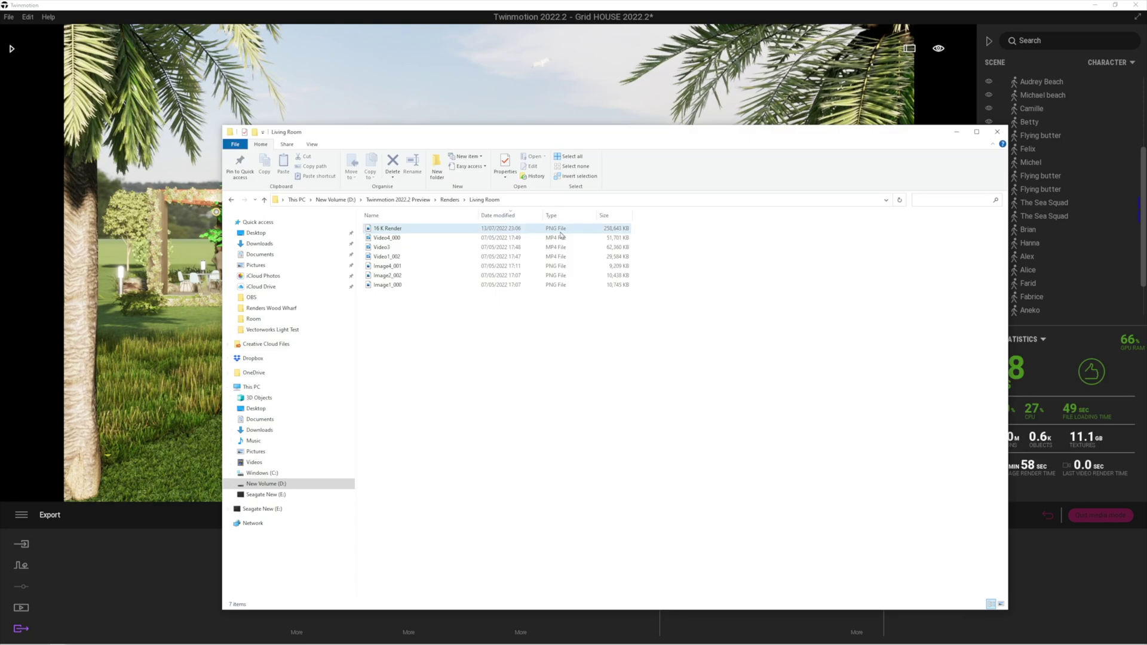
# Open the 16 K Render PNG from the Living Room renders folder in the image viewer and examine the house entrance up close
pyautogui.doubleClick(400, 228)
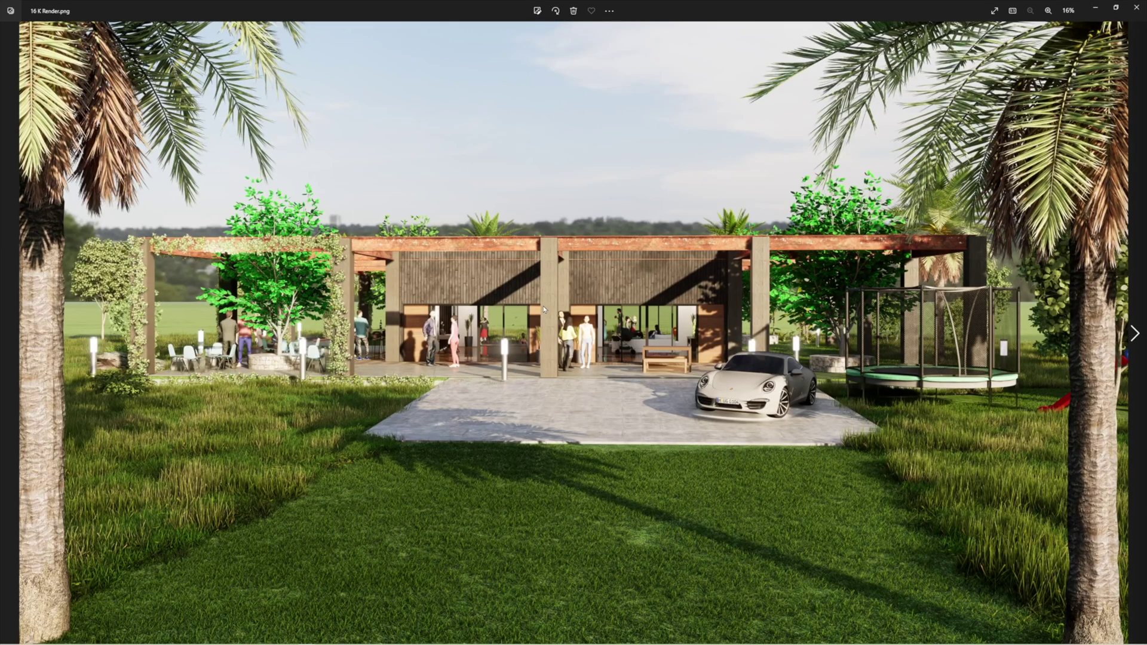
pyautogui.scroll(1, 602, 367)
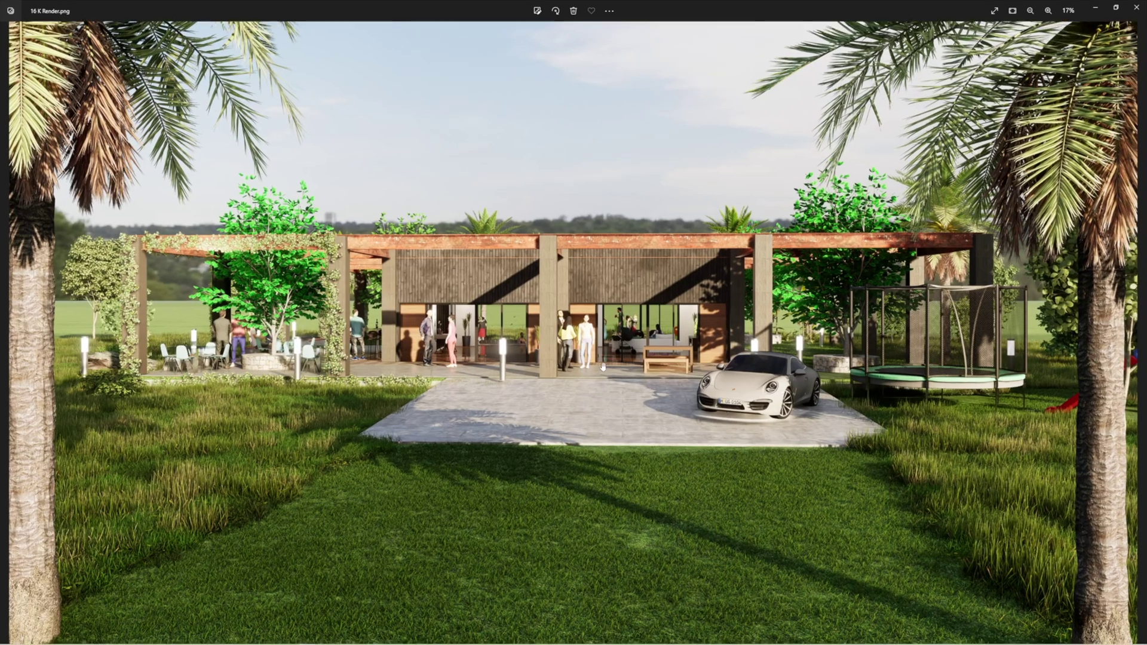
pyautogui.scroll(2, 602, 366)
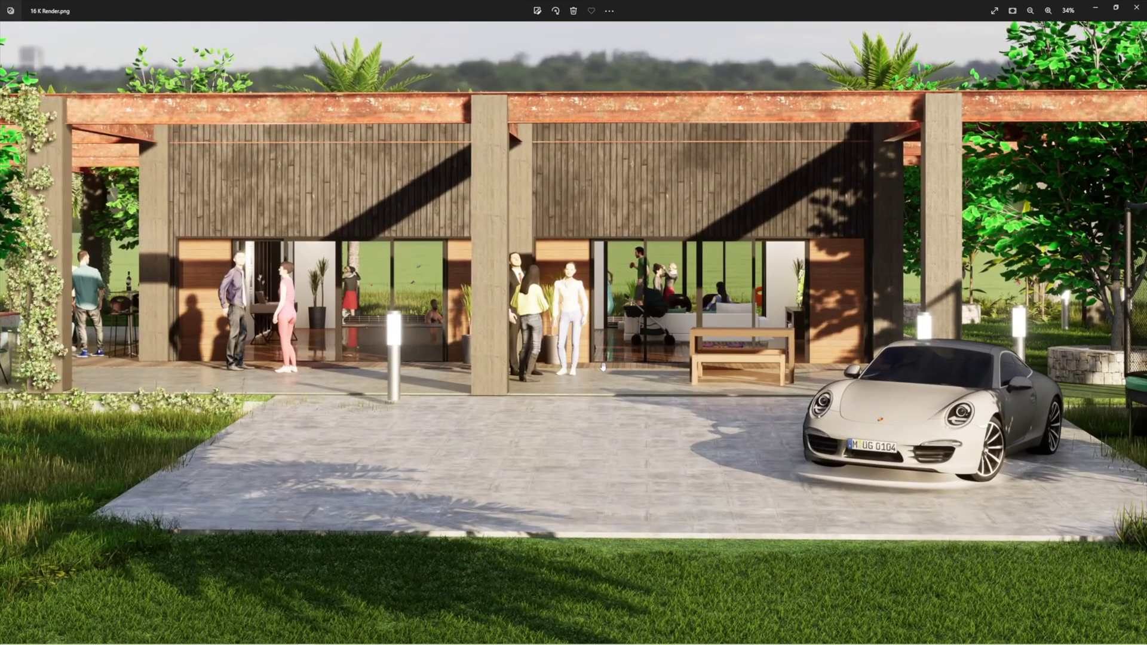
pyautogui.scroll(3, 602, 366)
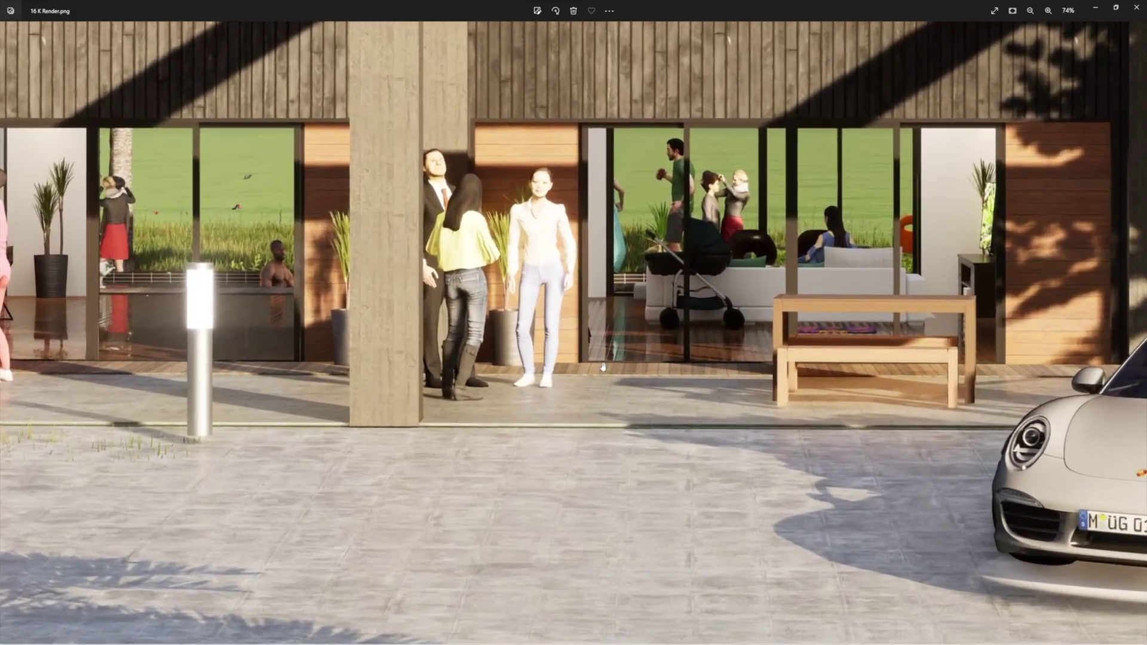
# Examine the 16K render's fine detail at the entrance figures, the patio seating, the foreground grass and the trampoline netting beside the car
pyautogui.scroll(2, 602, 366)
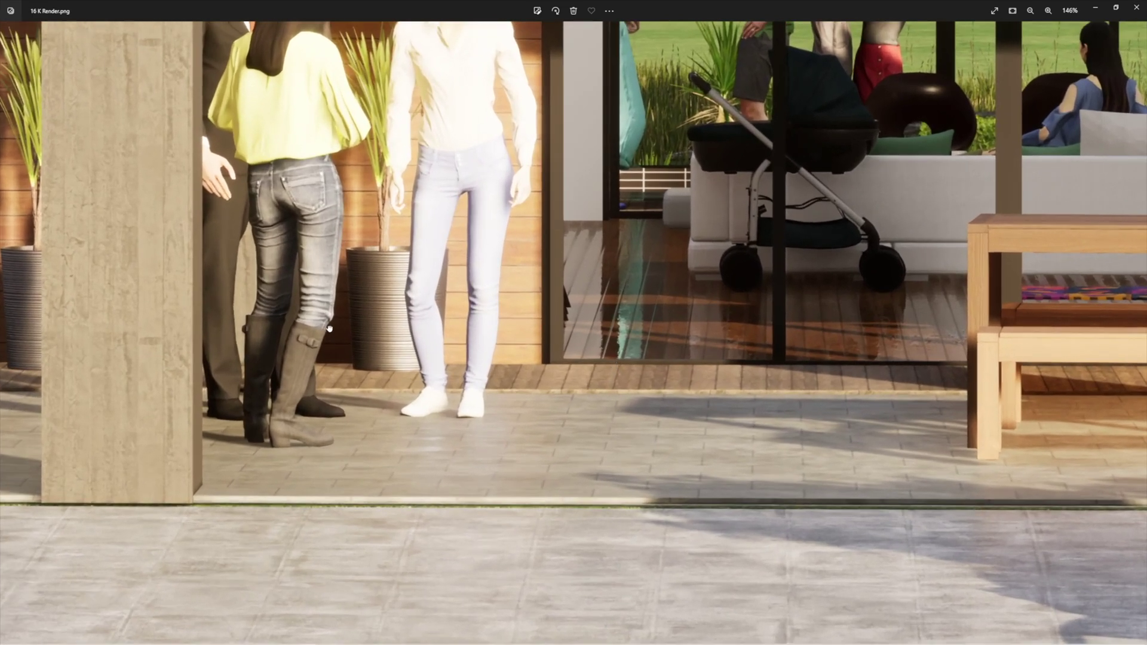
pyautogui.moveTo(329, 328); pyautogui.dragTo(855, 403)
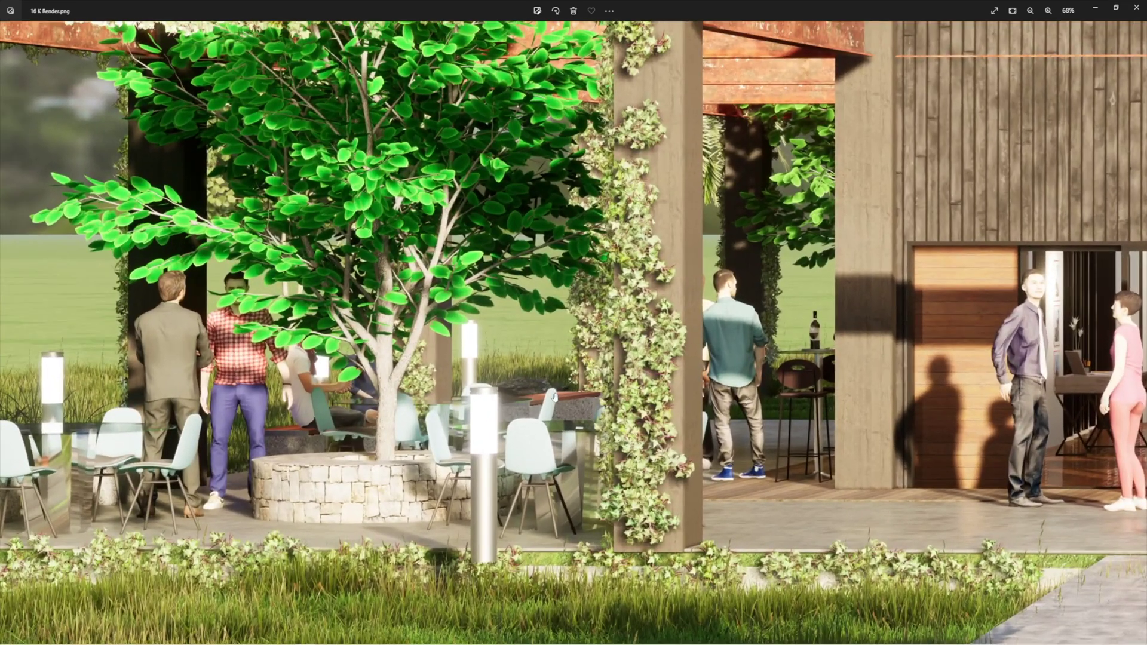
pyautogui.scroll(10, 549, 457)
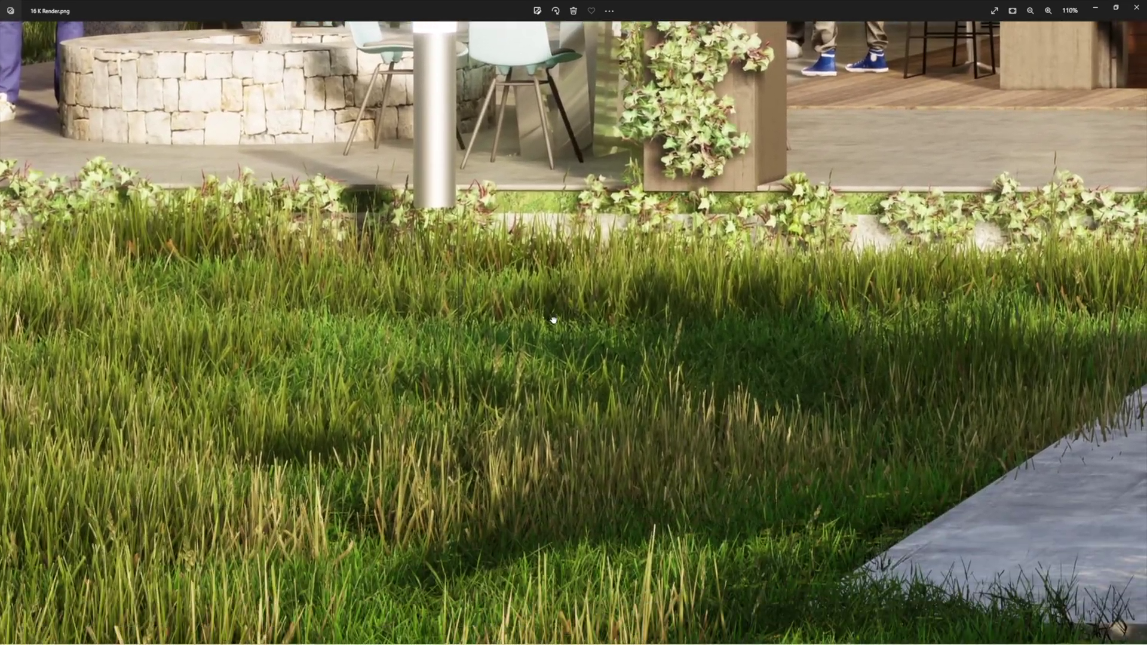
pyautogui.scroll(-8, 553, 357)
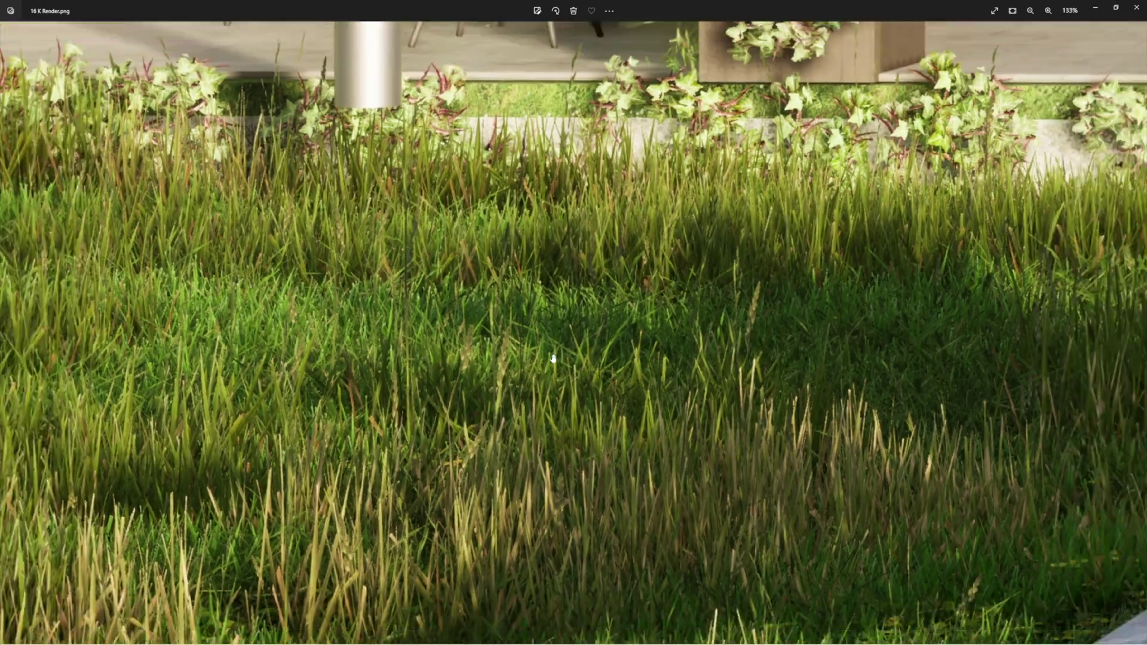
pyautogui.scroll(-8, 708, 317)
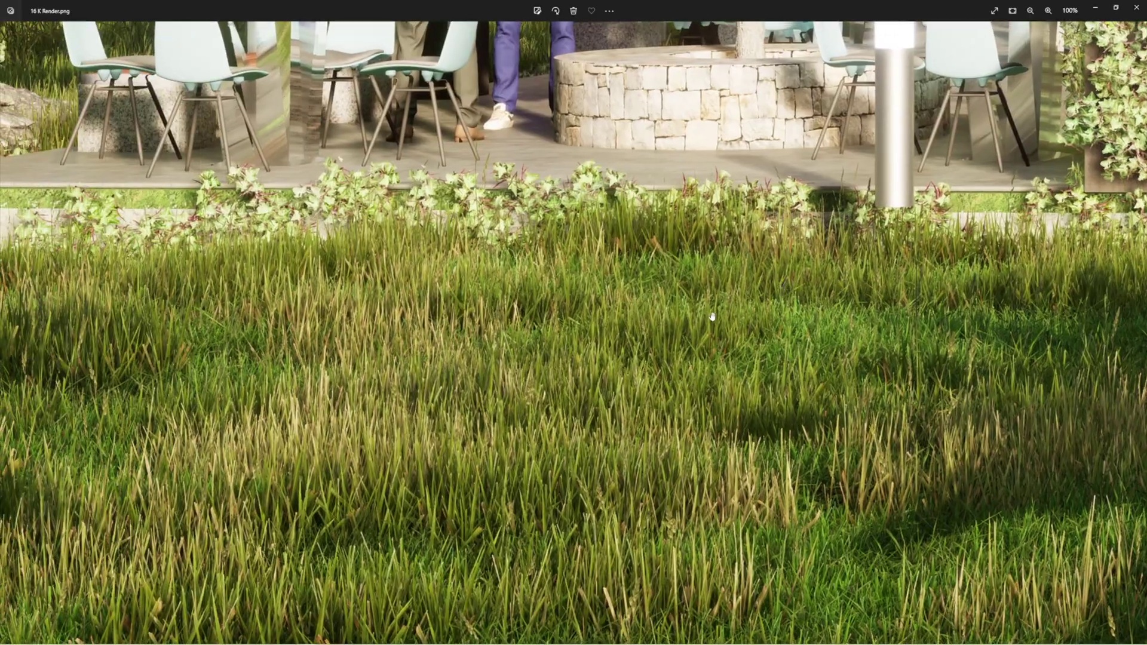
pyautogui.scroll(-5, 708, 320)
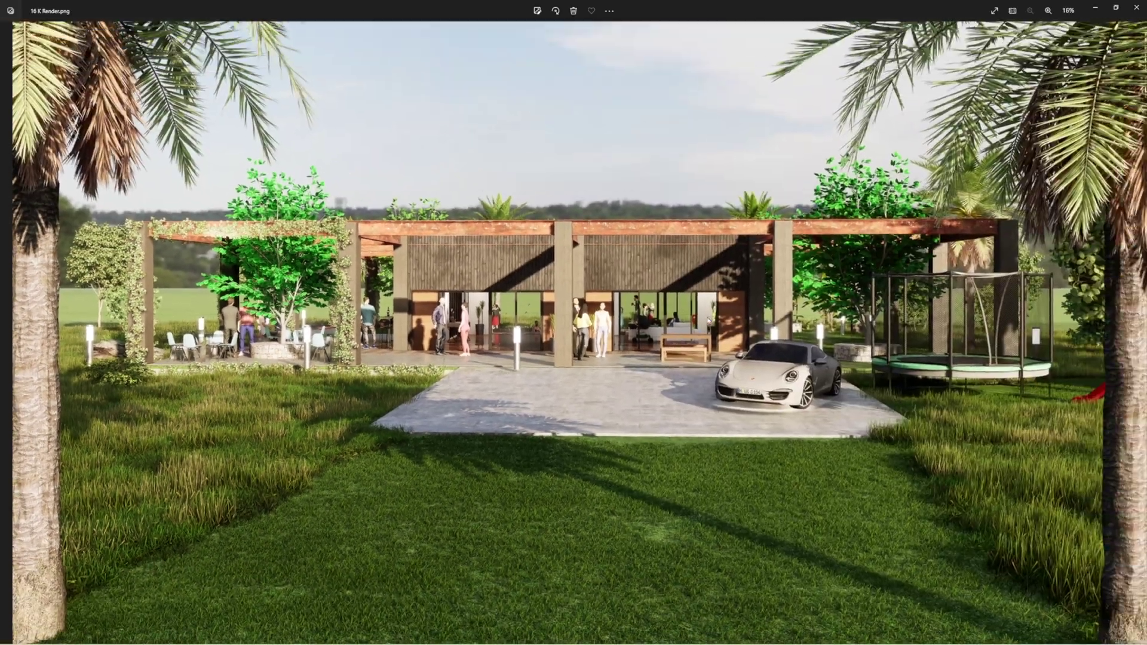
pyautogui.scroll(10, 872, 361)
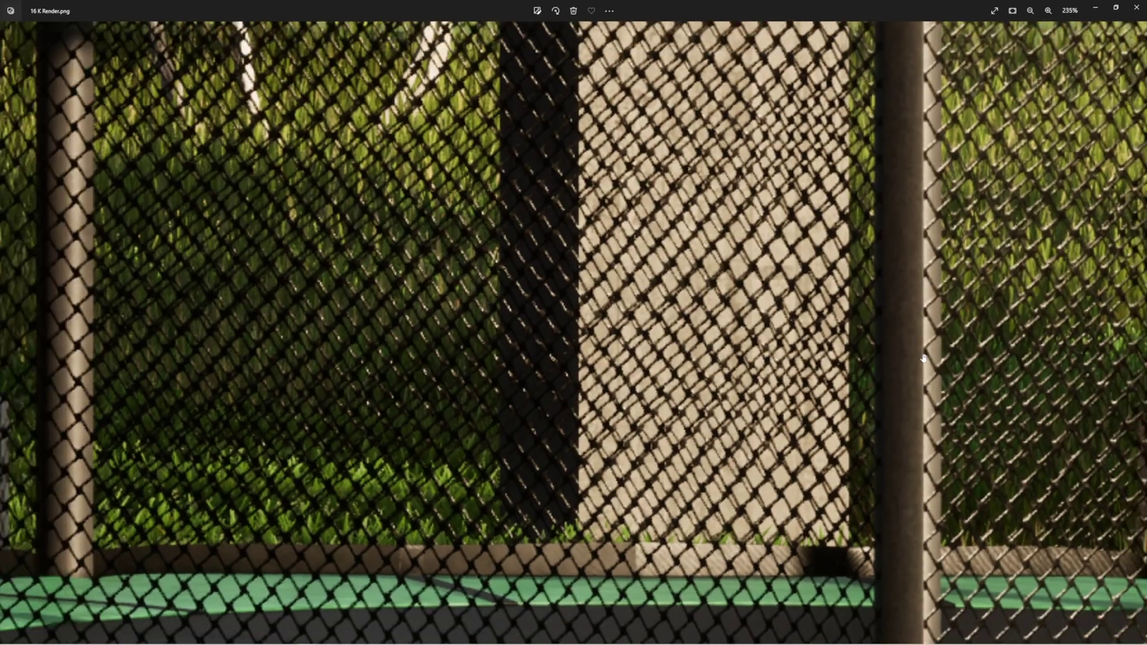
pyautogui.scroll(-5, 922, 358)
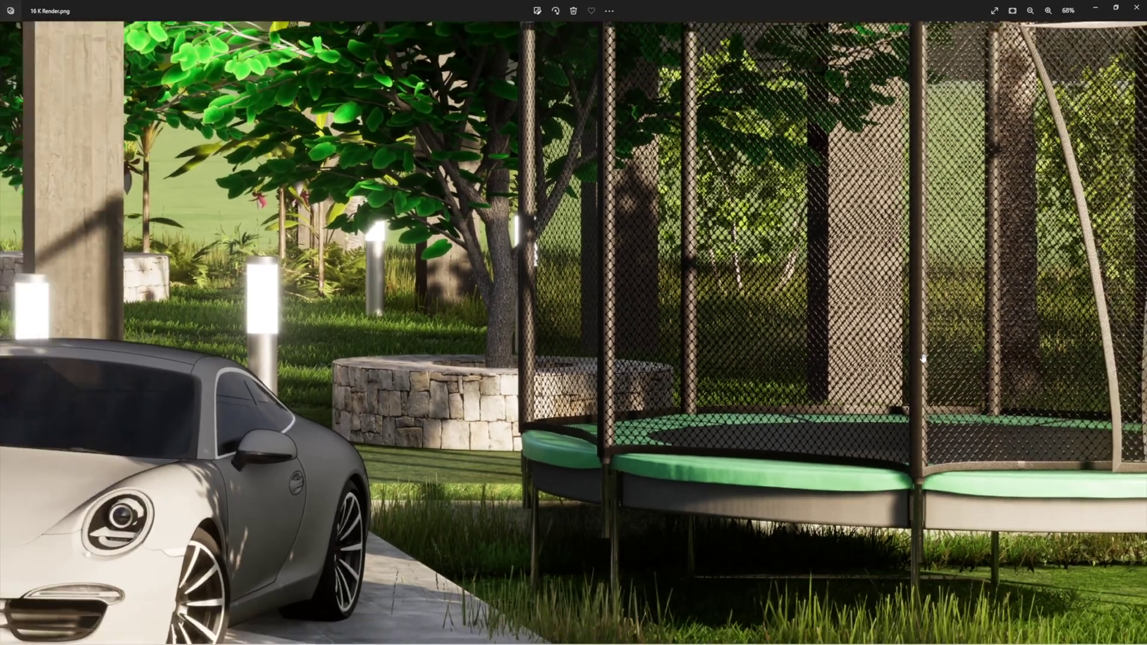